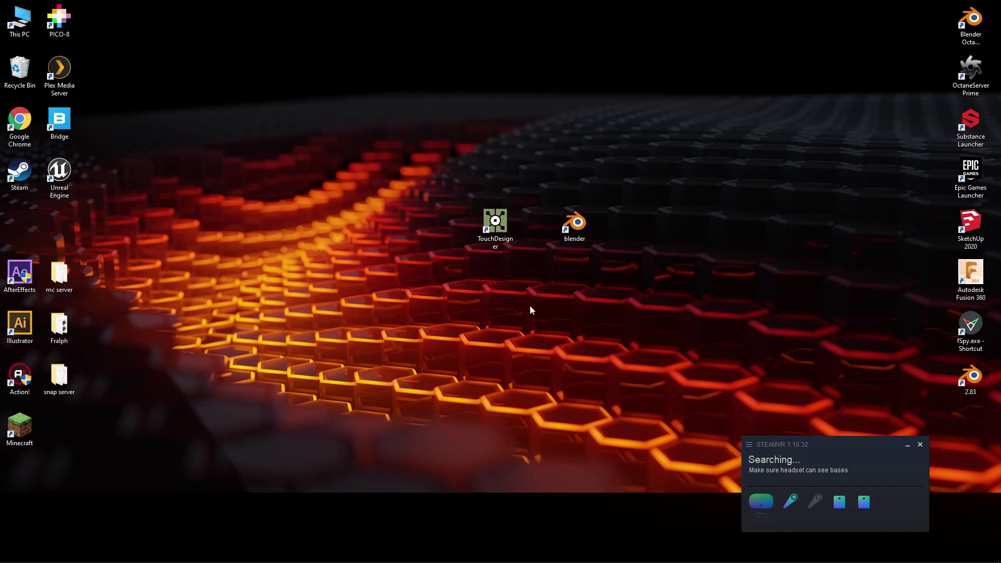
Launch TouchDesigner and delete all six nodes of the example network
double_click(501, 224)
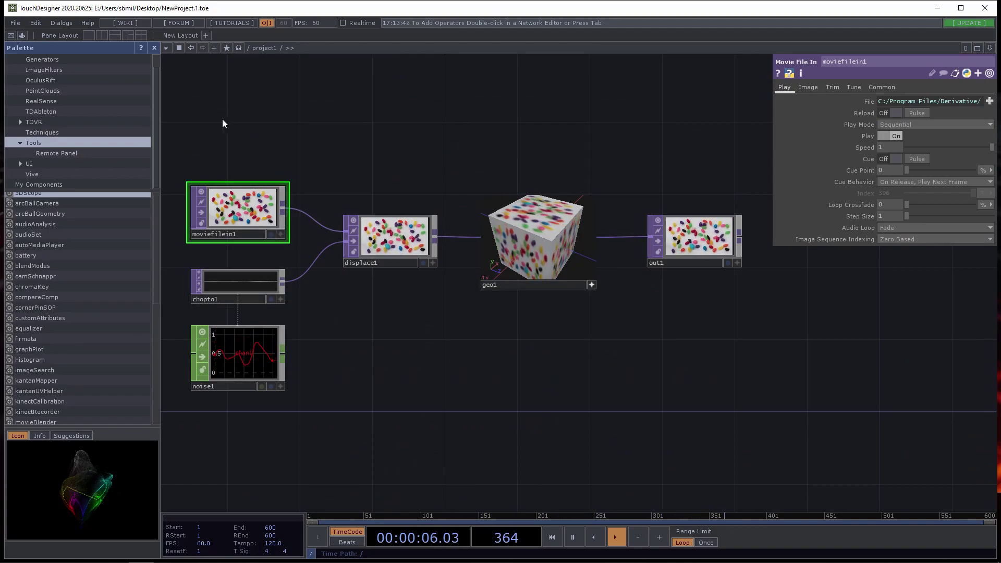
left_click_drag(217, 117, 832, 397)
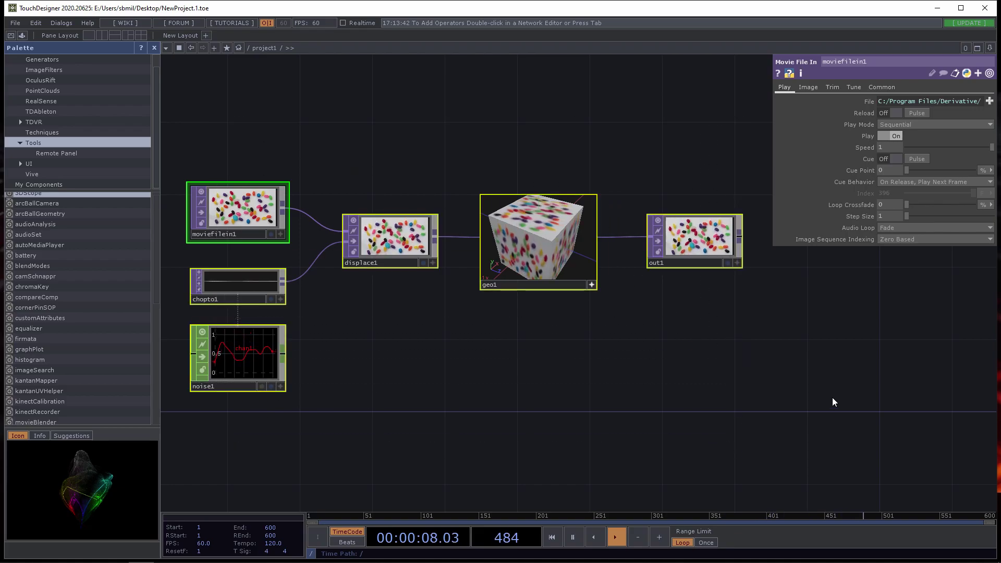
key("Delete")
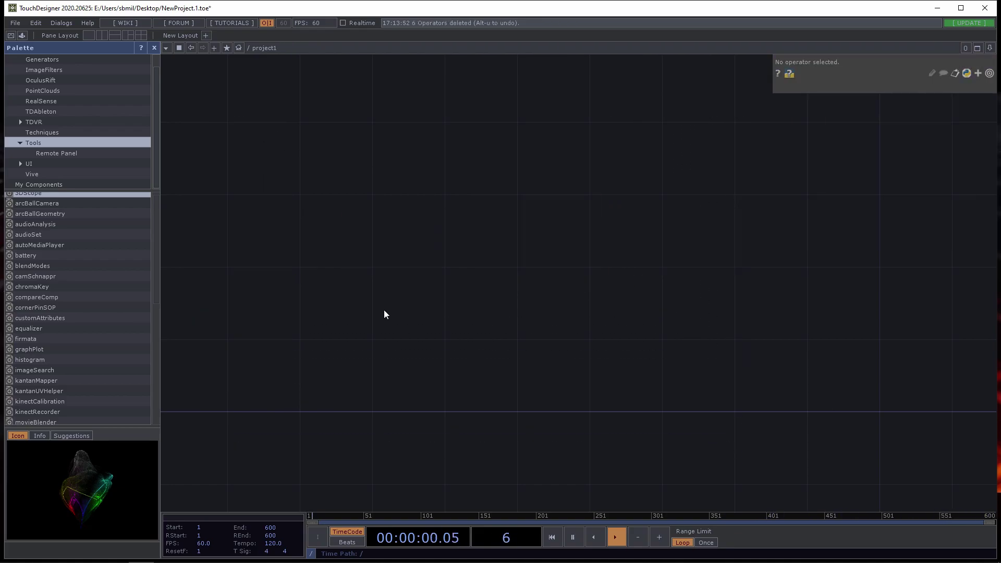
Add an OpenVR CHOP (openvr1) and an OSC Out CHOP (oscout1) to its right
key("Tab")
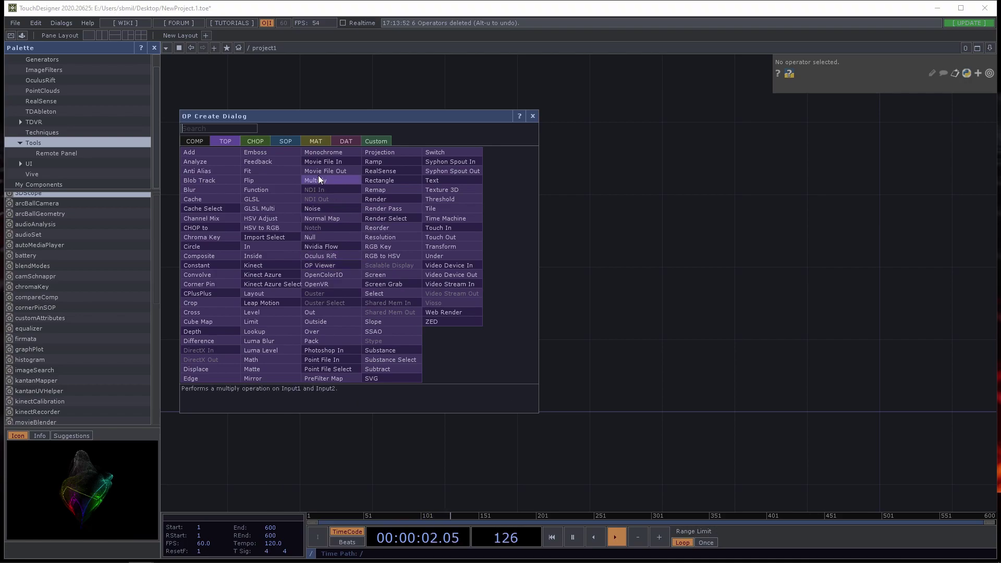
left_click(256, 143)
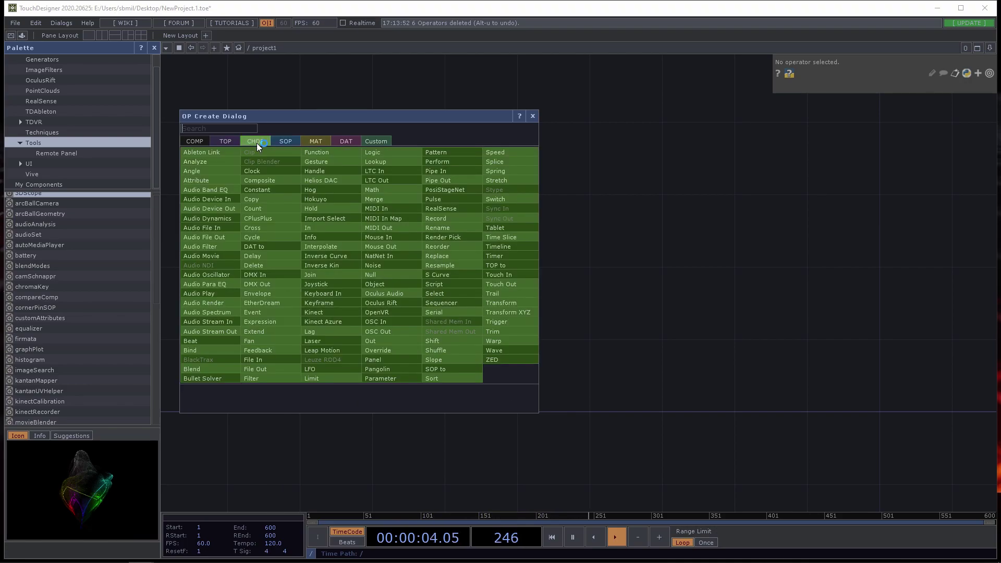
left_click(385, 312)
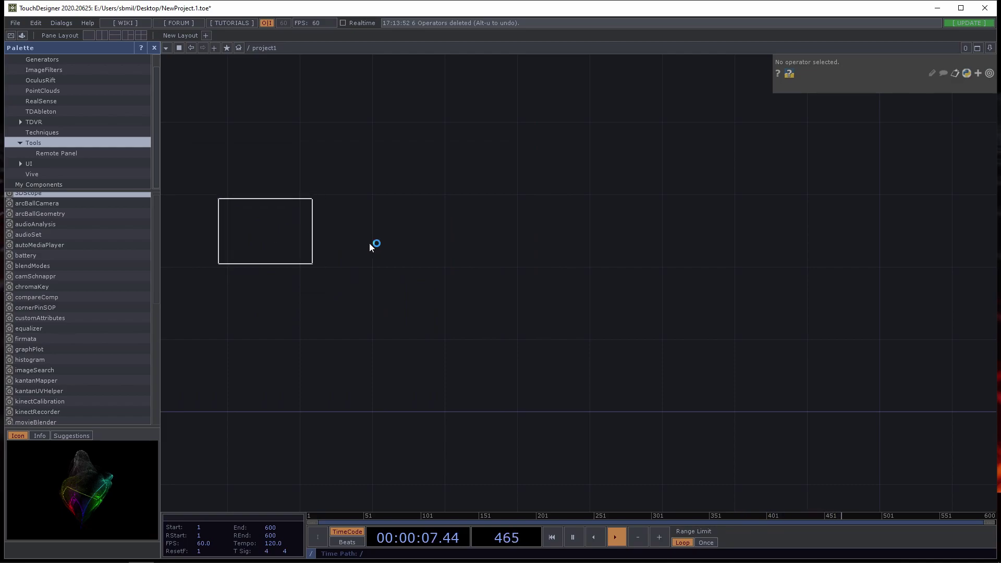
left_click(520, 255)
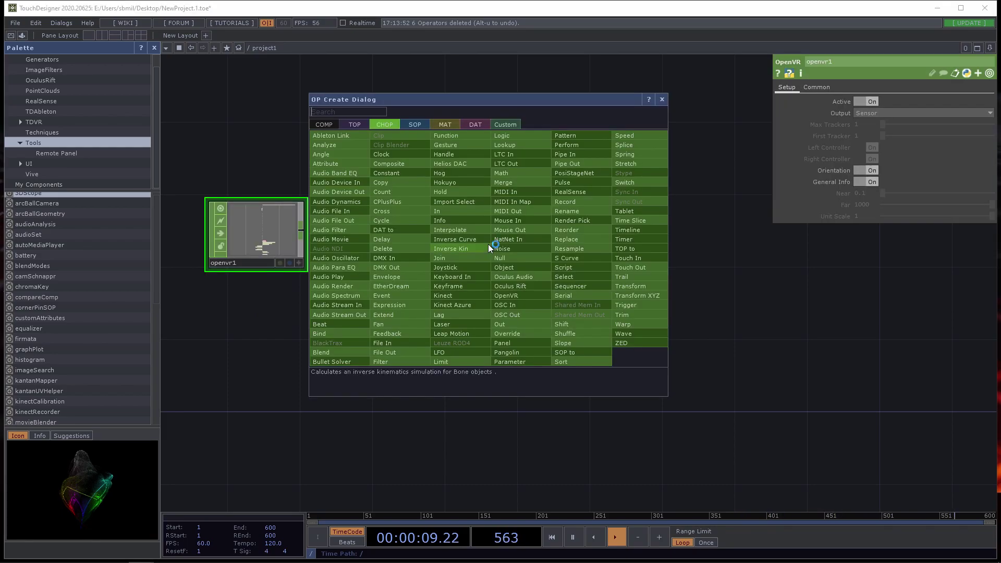
key("Tab")
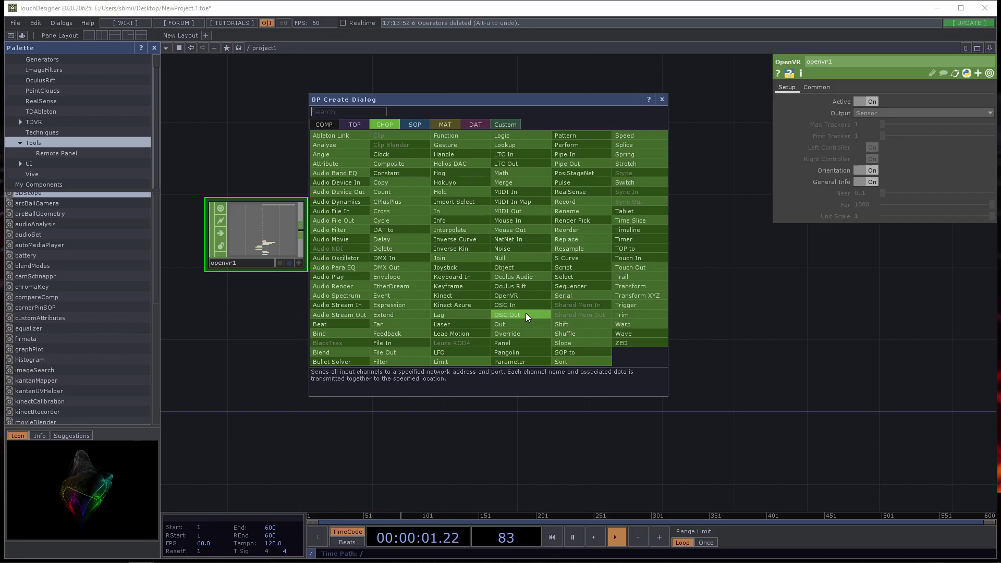
left_click(526, 313)
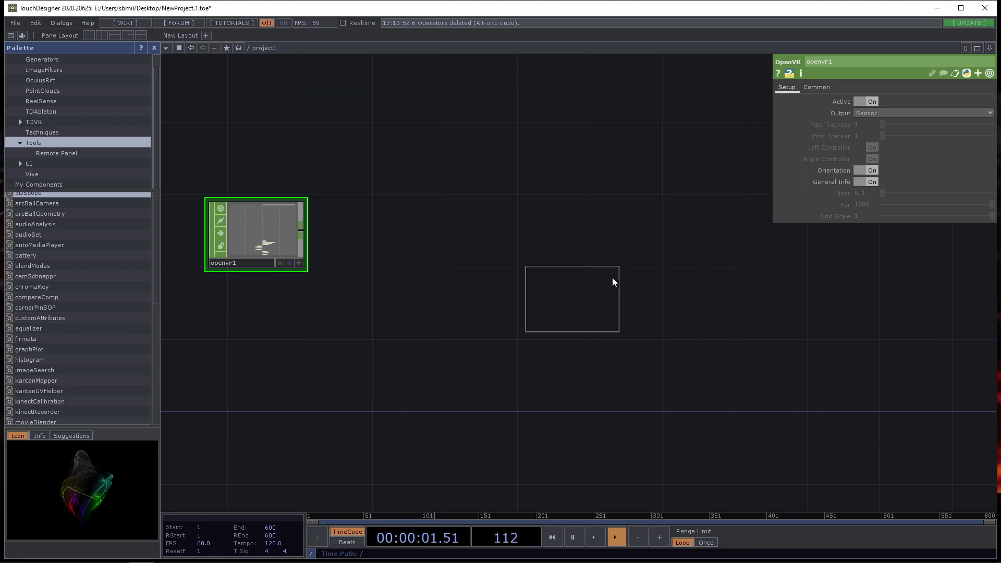
left_click(769, 232)
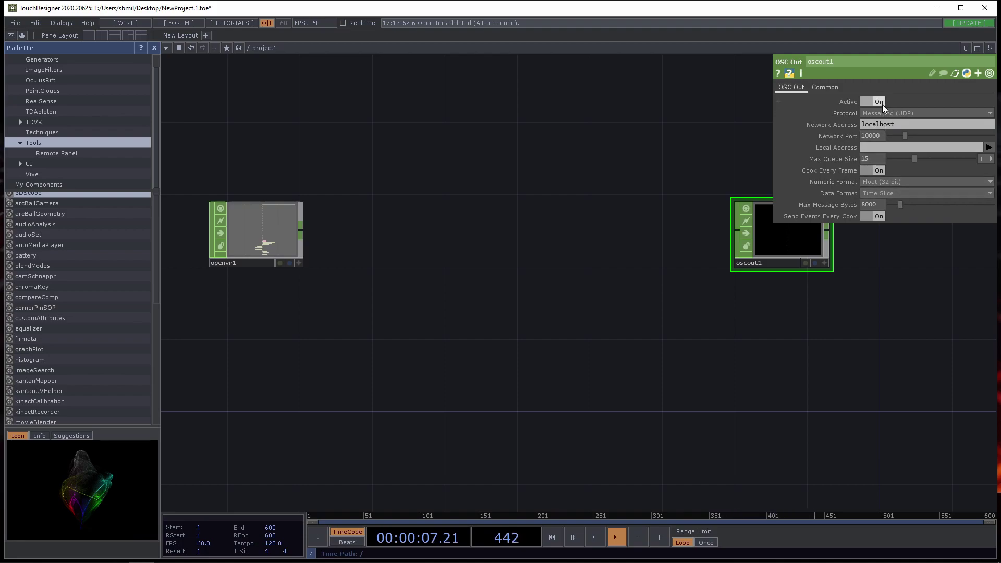
Set openvr1's Output to Controllers and switch the Left Controller toggle off
left_click(242, 235)
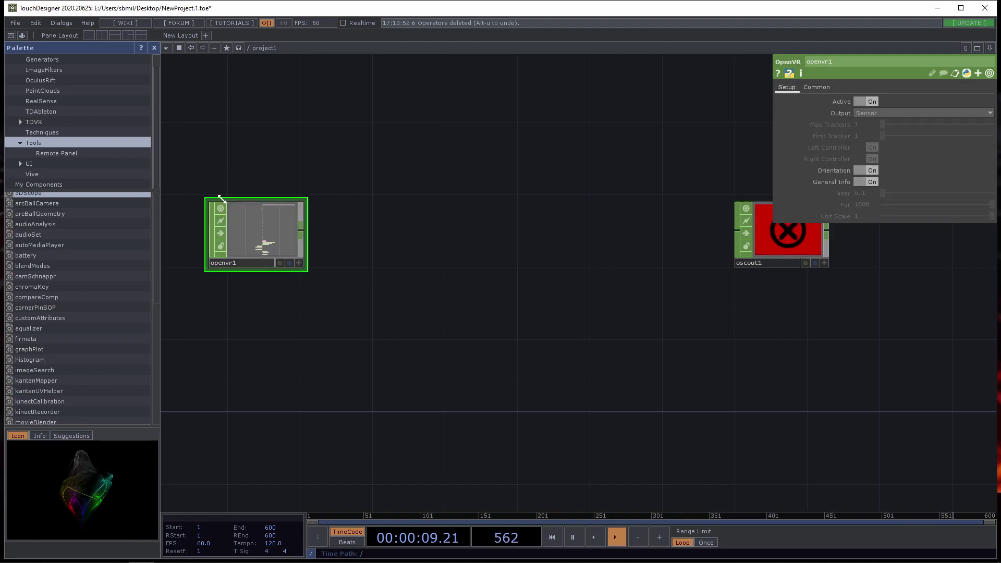
scroll(200, 216, "up", 3)
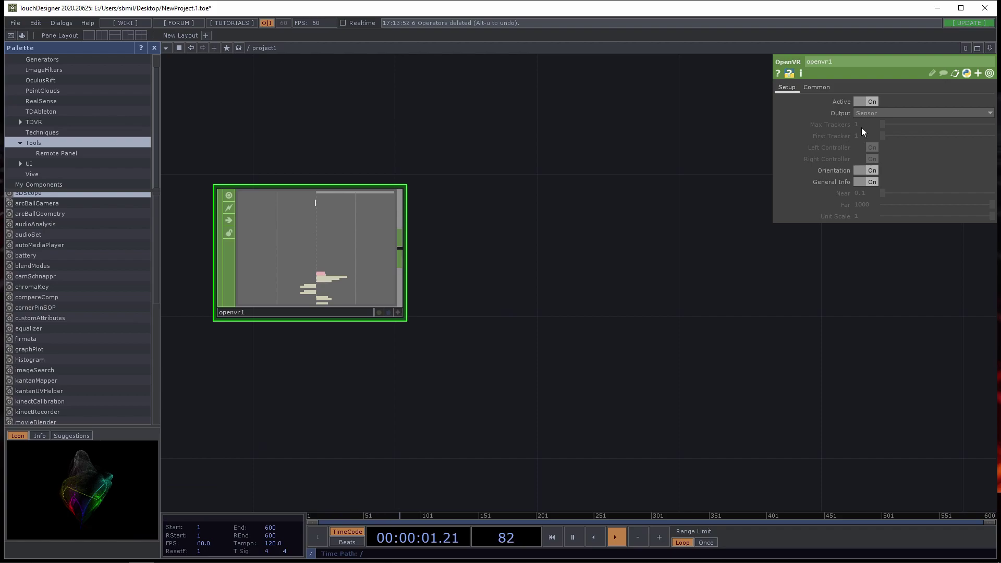
scroll(338, 250, "up", 5)
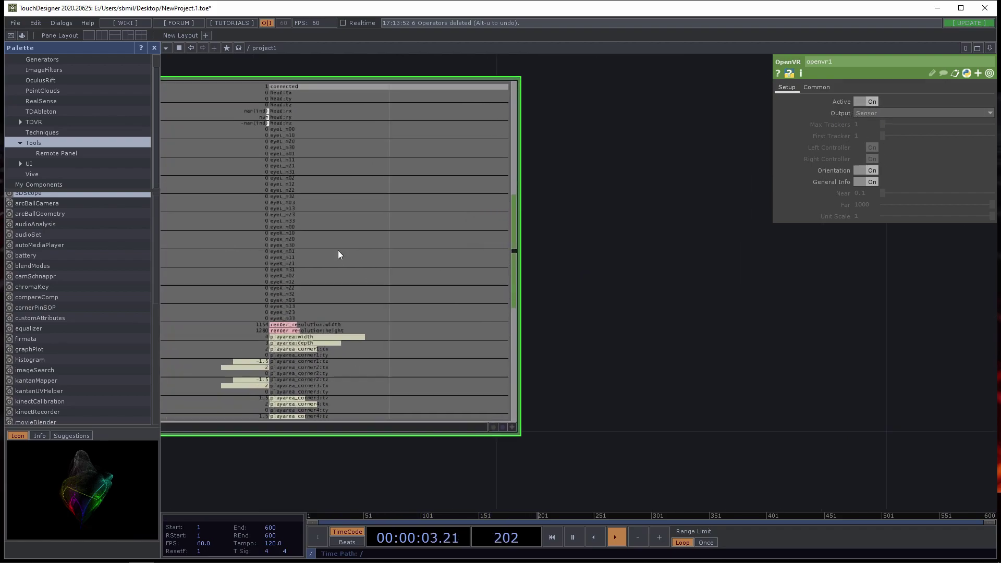
scroll(328, 257, "down", 1)
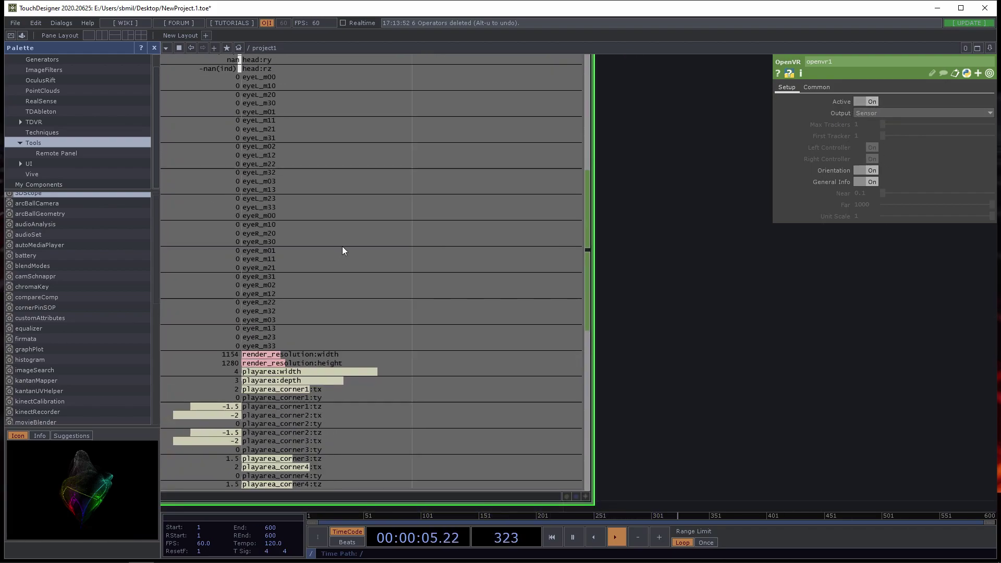
left_click(888, 113)
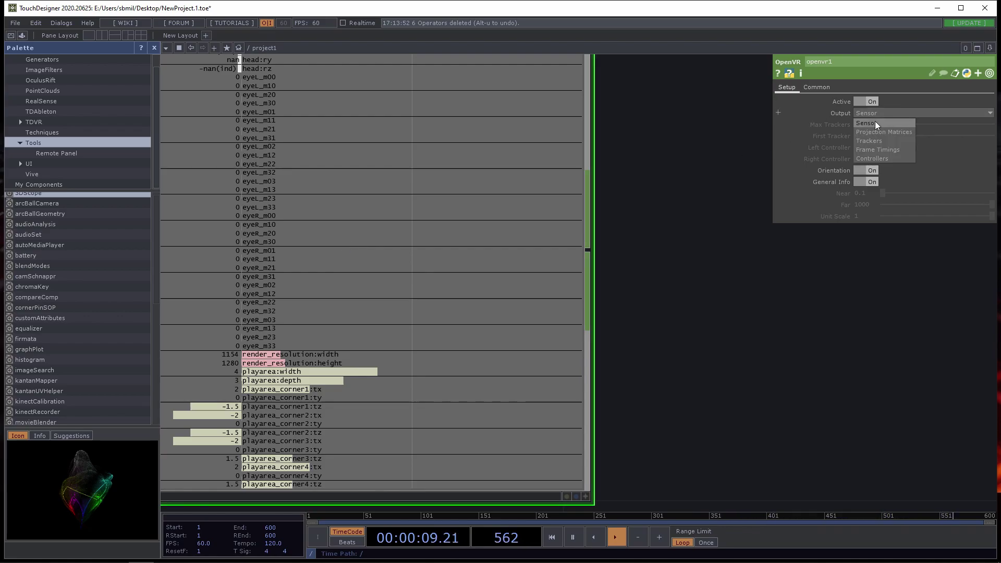
left_click(883, 160)
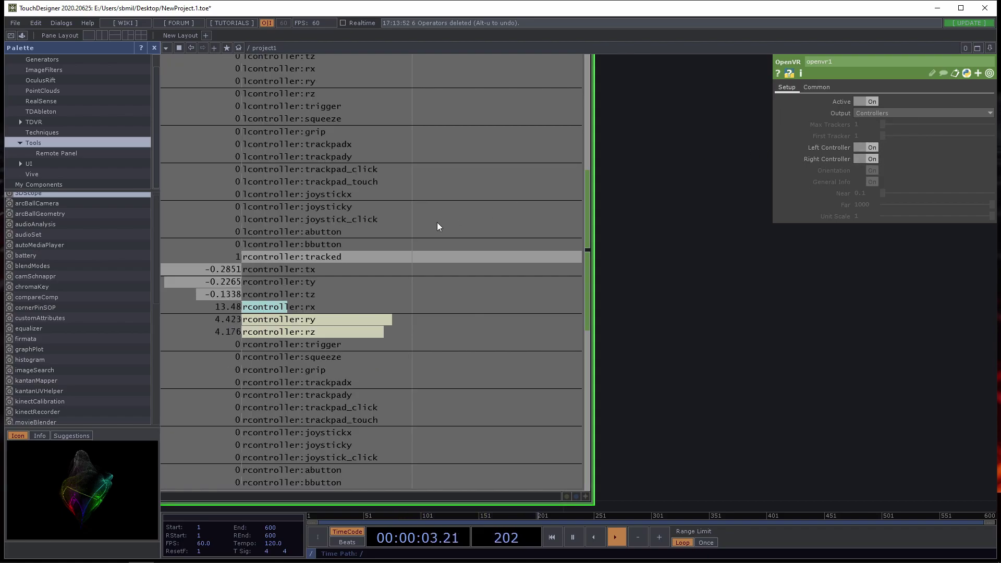
scroll(290, 294, "down", 2)
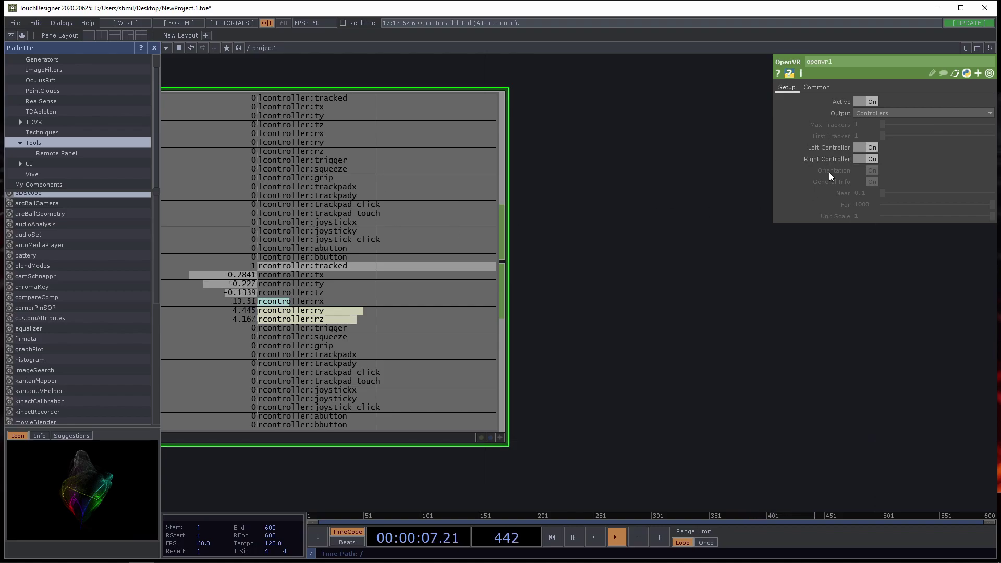
left_click(866, 147)
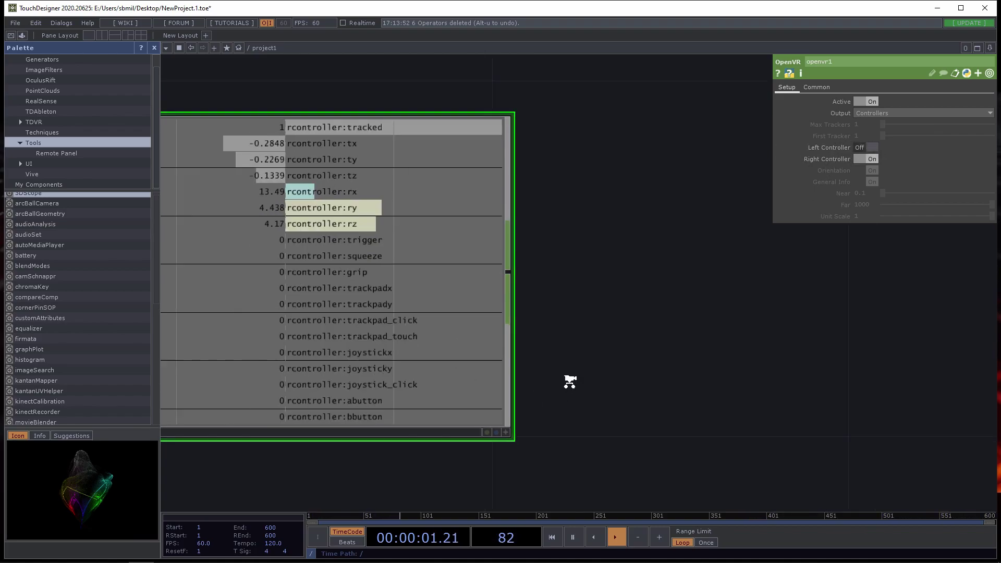
scroll(570, 382, "down", 2)
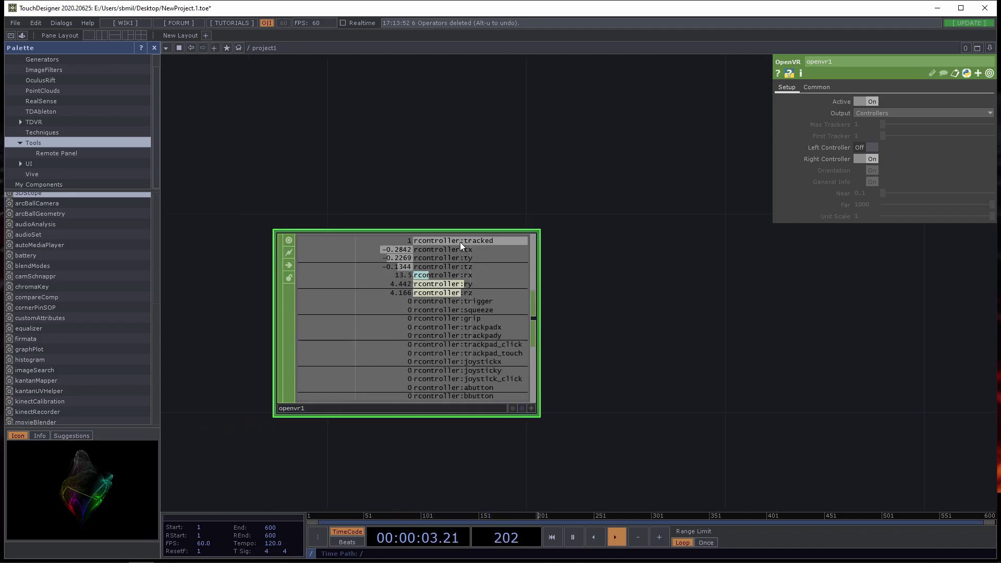
left_click_drag(717, 389, 615, 354)
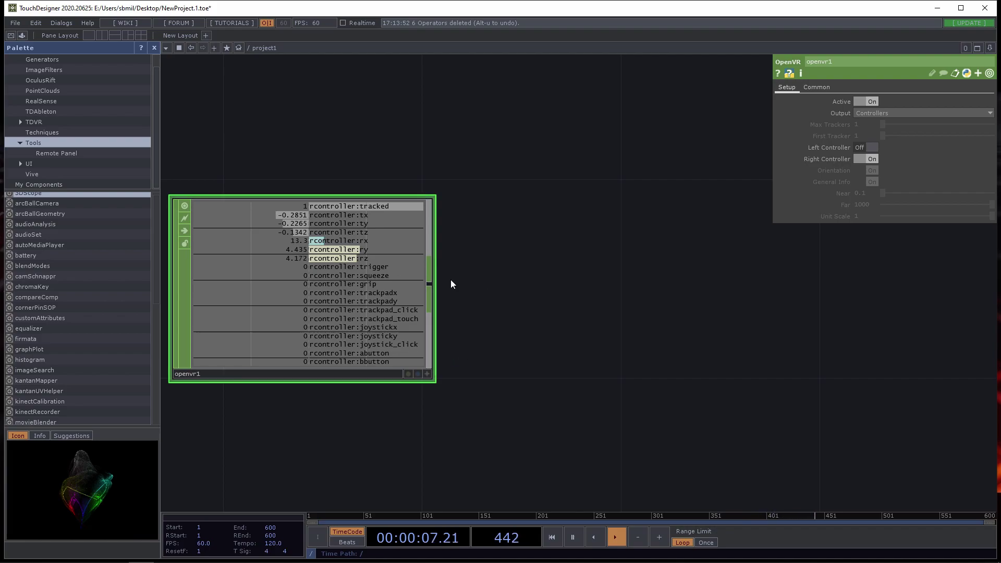
left_click_drag(668, 400, 565, 400)
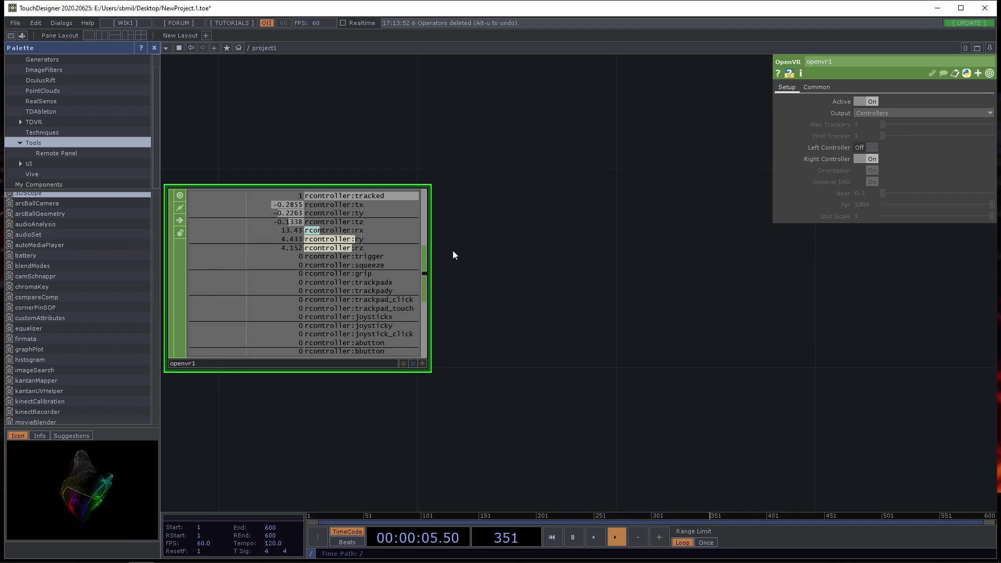
left_click_drag(589, 319, 525, 320)
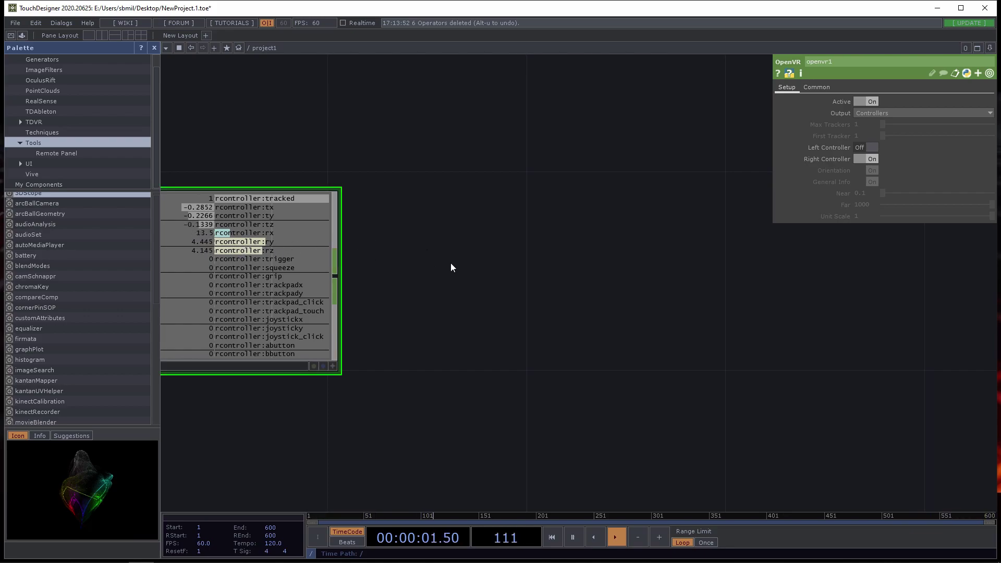
Add a Select CHOP (select1) fed by openvr1's channels
key("Tab")
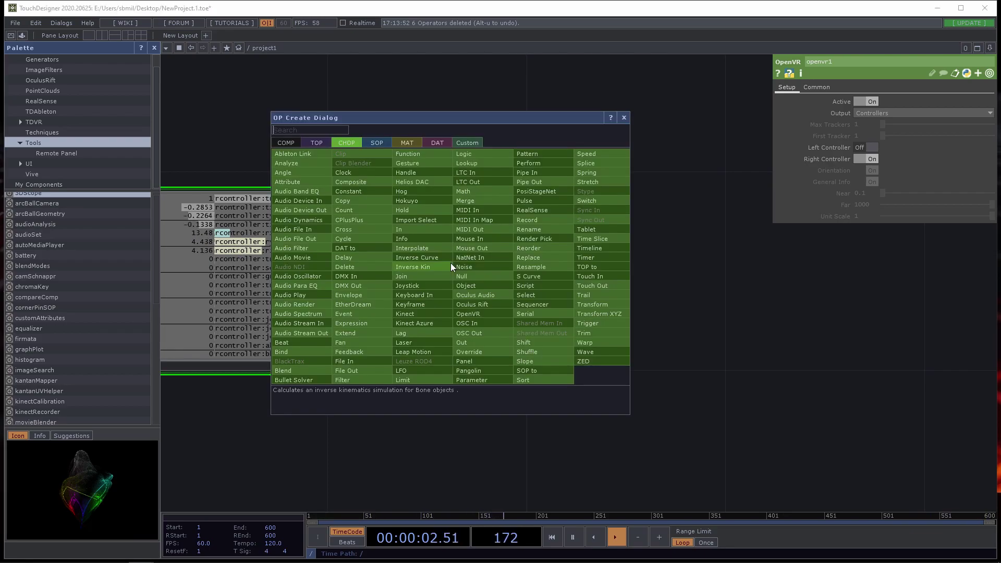
left_click(546, 295)
left_click(482, 199)
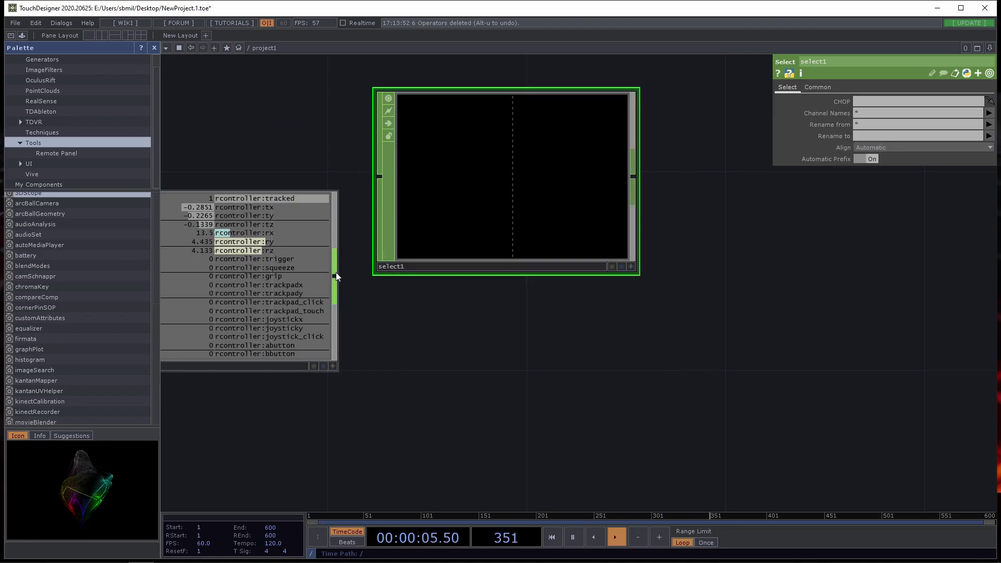
left_click_drag(335, 275, 380, 177)
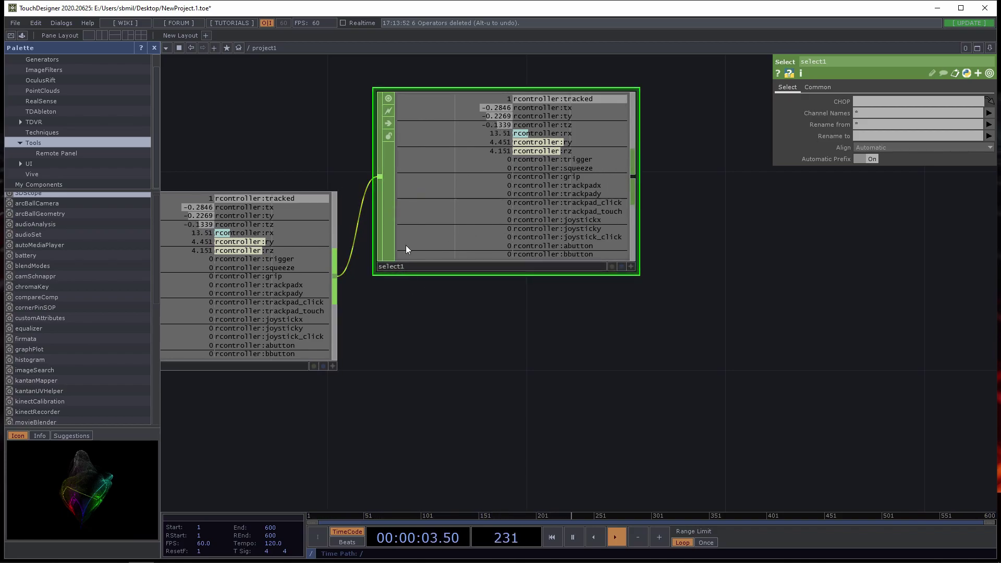
left_click_drag(619, 340, 578, 346)
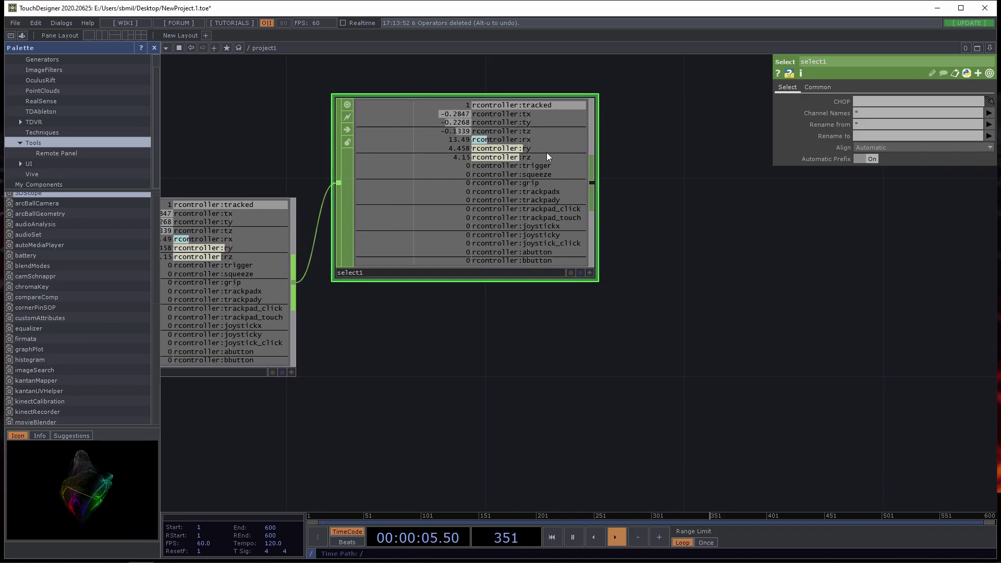
Add a Transform CHOP (transform1) right of select1 and wire select1 into it
key("Tab")
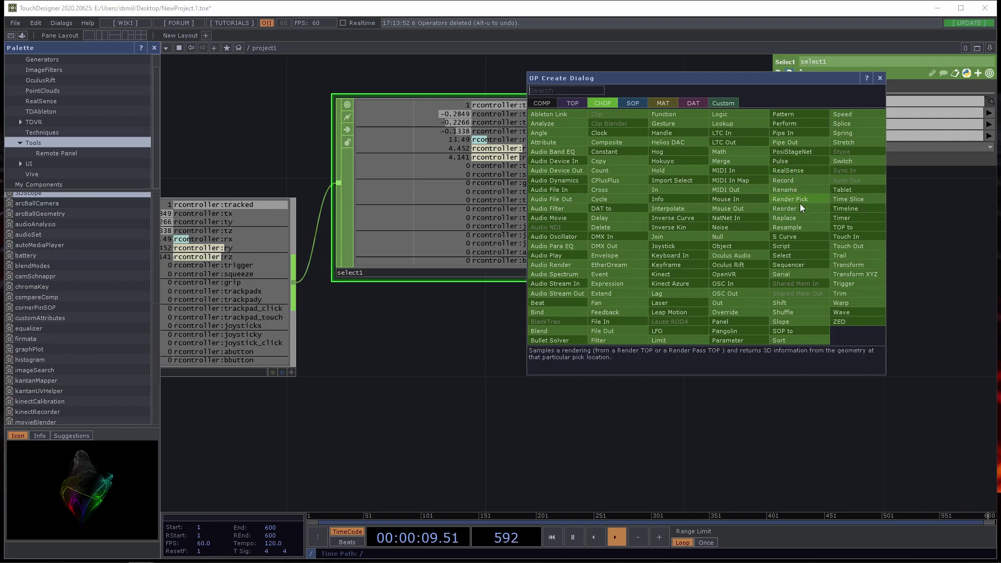
left_click(867, 264)
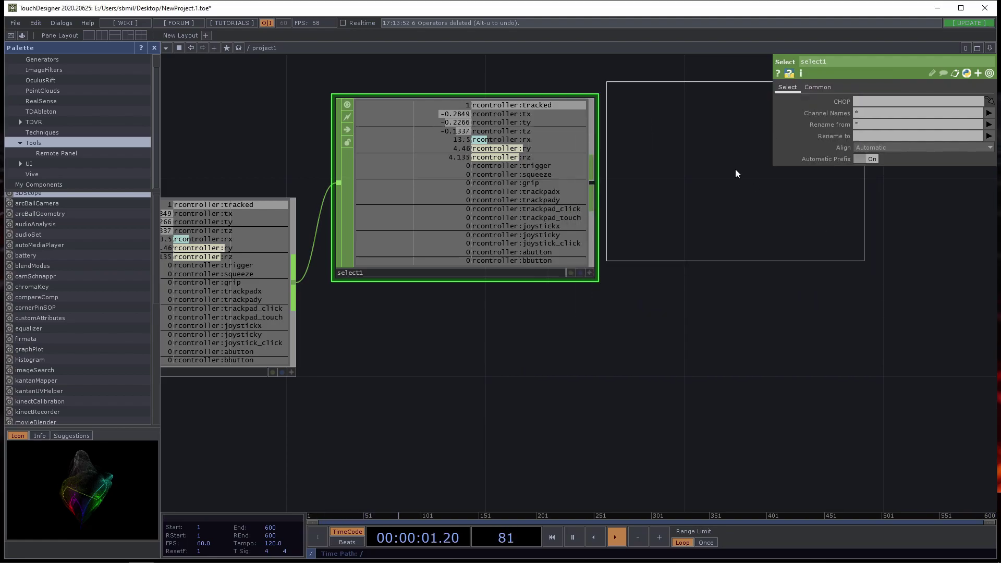
left_click(759, 185)
left_click_drag(594, 184, 637, 162)
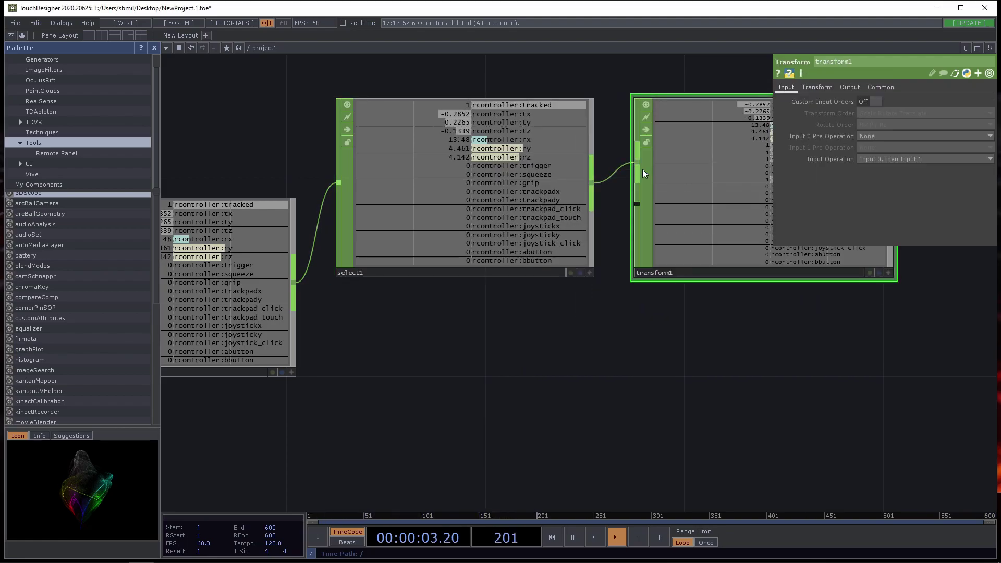
left_click(487, 178)
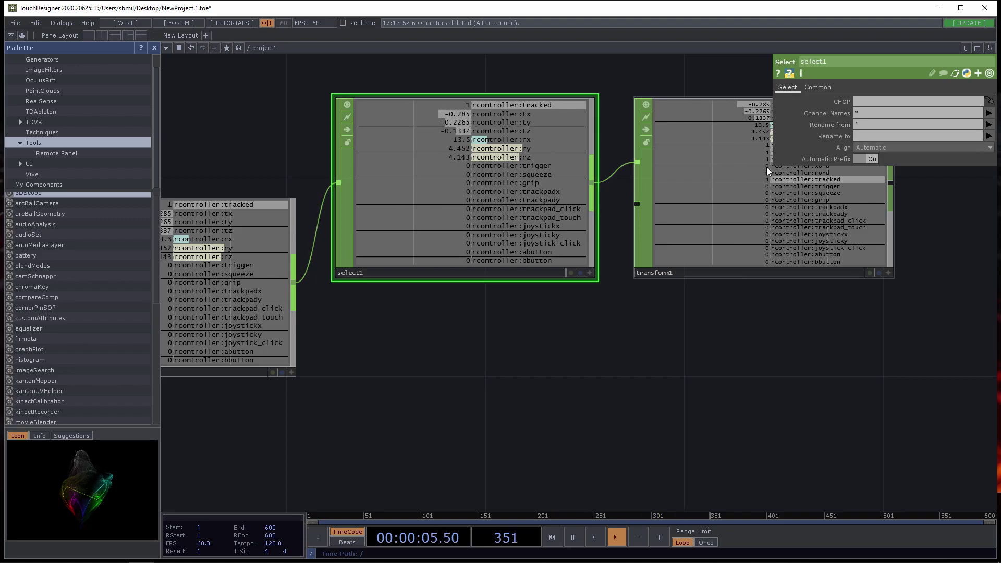
Set select1's Channel Names to *[tr][xyz], keeping tx, ty, tz, rx, ry, rz
left_click(879, 115)
type("*[")
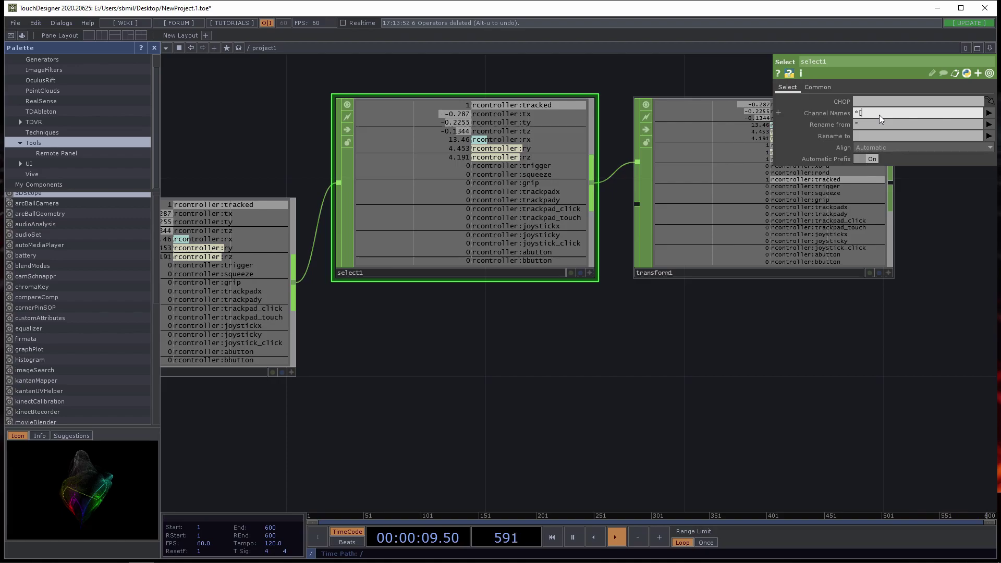
type("tr]")
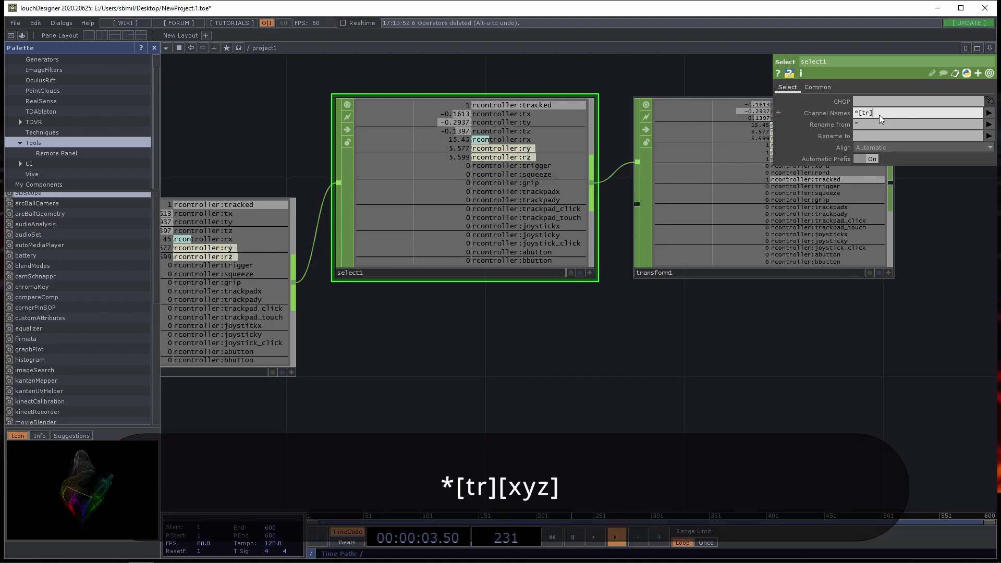
type("[")
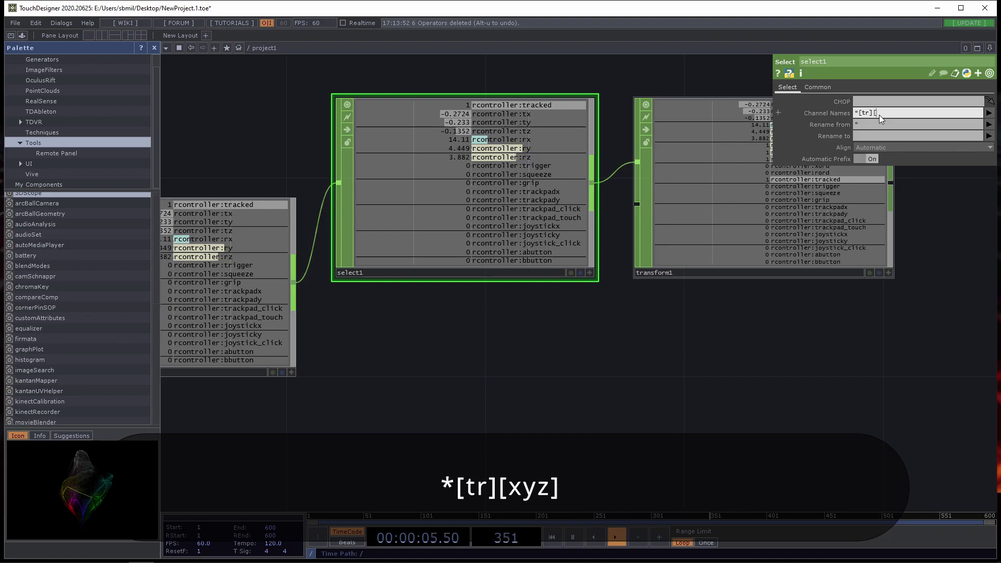
type("xyz")
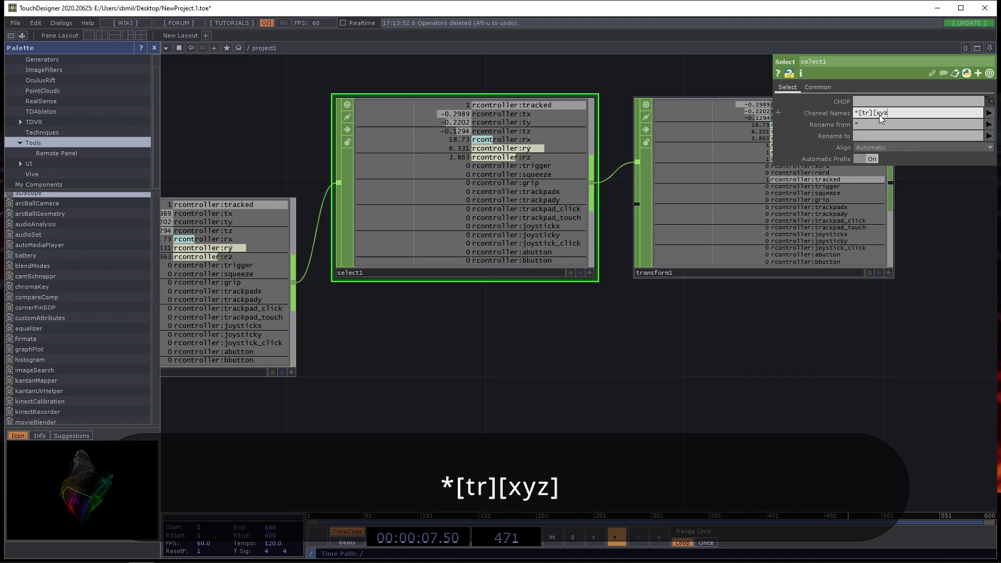
type("]")
key("Return")
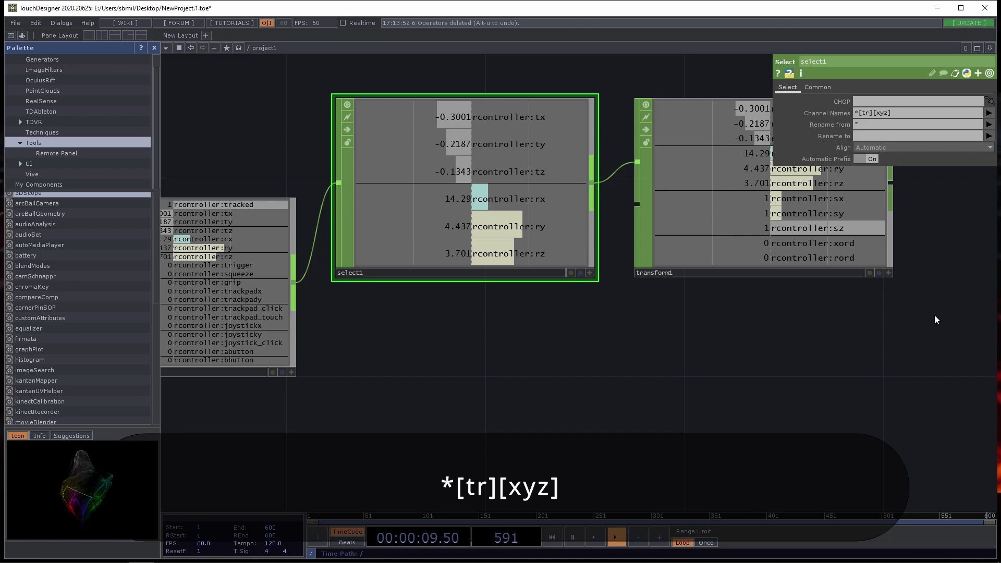
left_click_drag(807, 376, 669, 365)
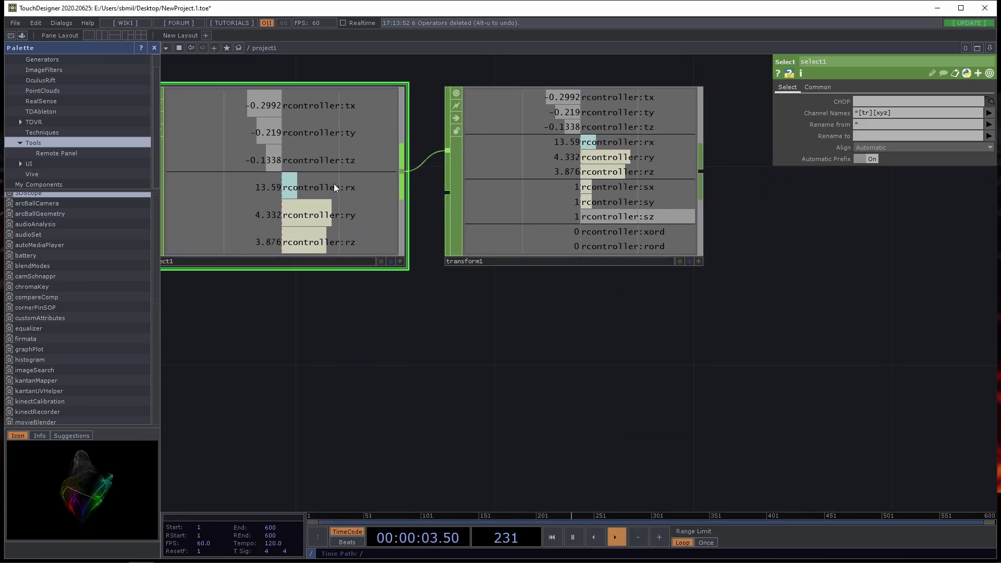
key("h")
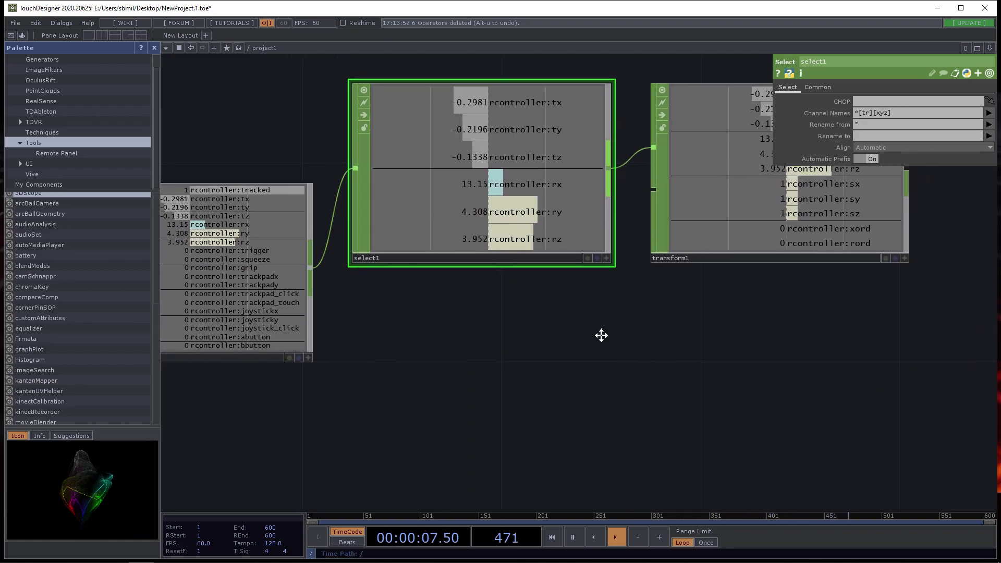
On transform1's Output page, set Output to Transform (Quaternion)
left_click(570, 197)
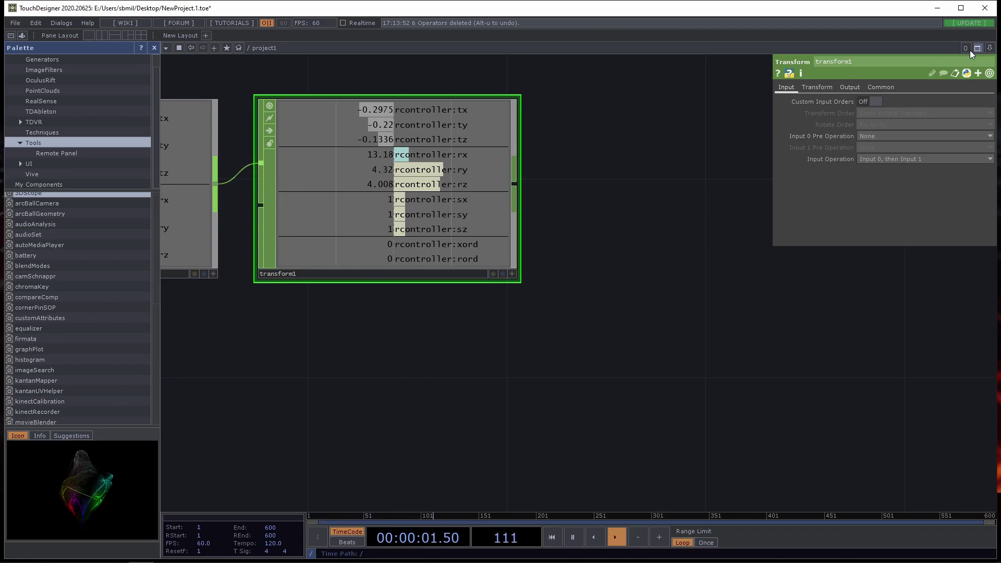
left_click(850, 87)
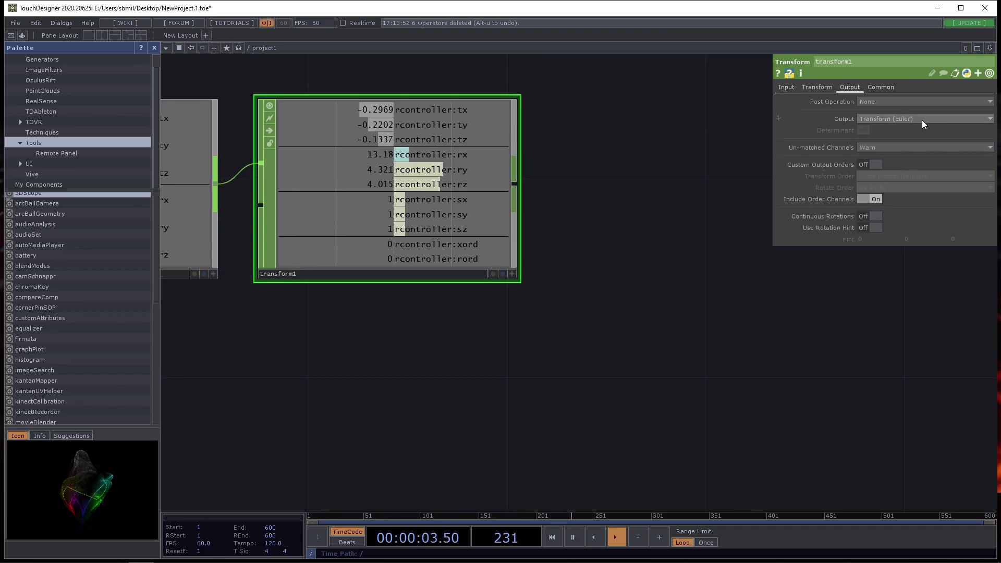
left_click(904, 119)
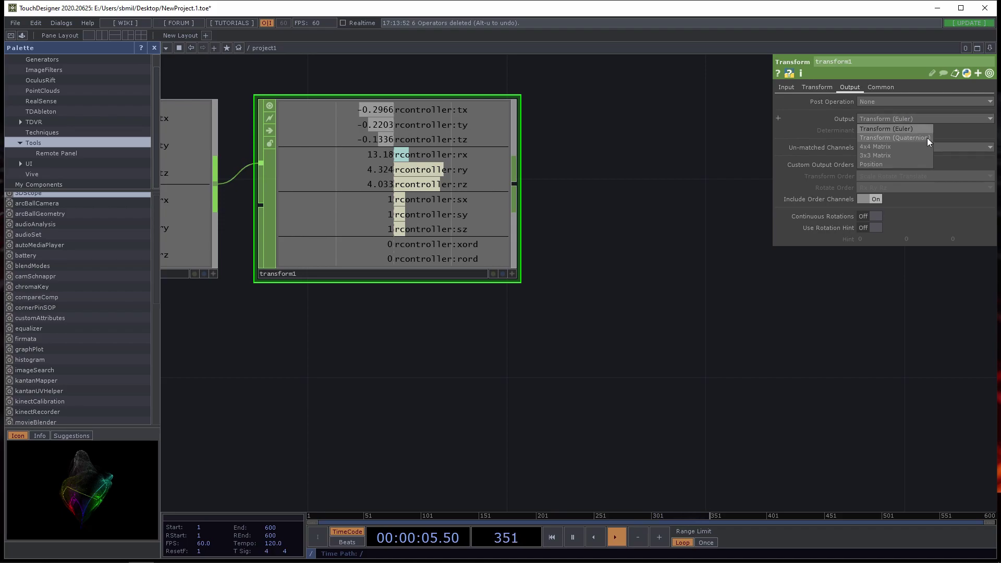
left_click(923, 137)
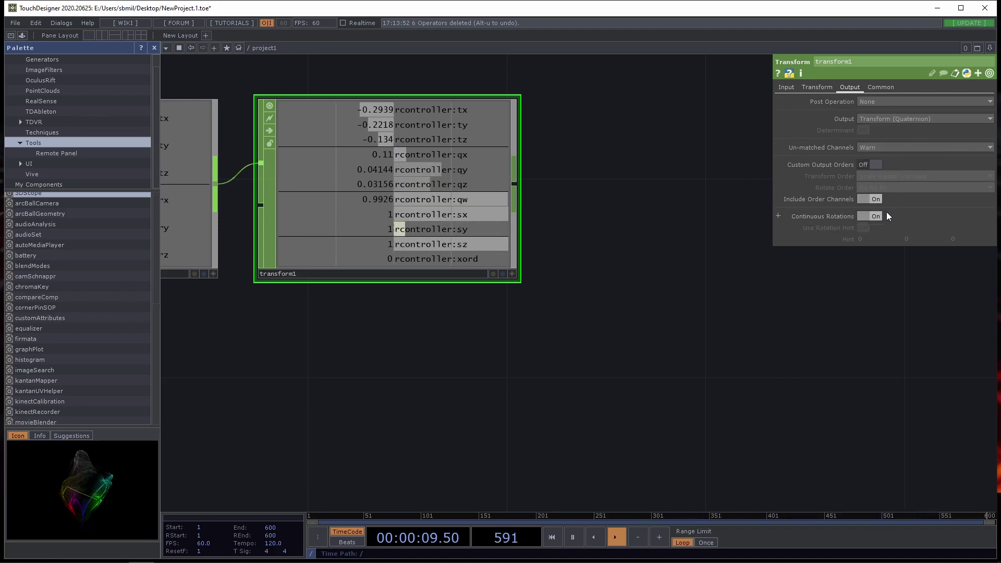
Turn off transform1's order channels and add select2, a copy of select1, fed by transform1
left_click(869, 201)
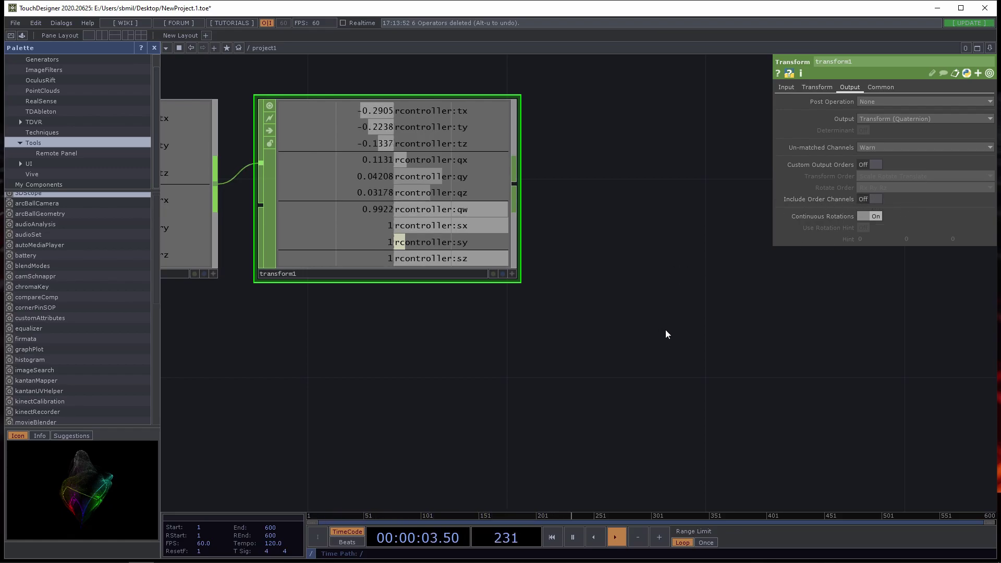
middle_click_drag(666, 333, 699, 315)
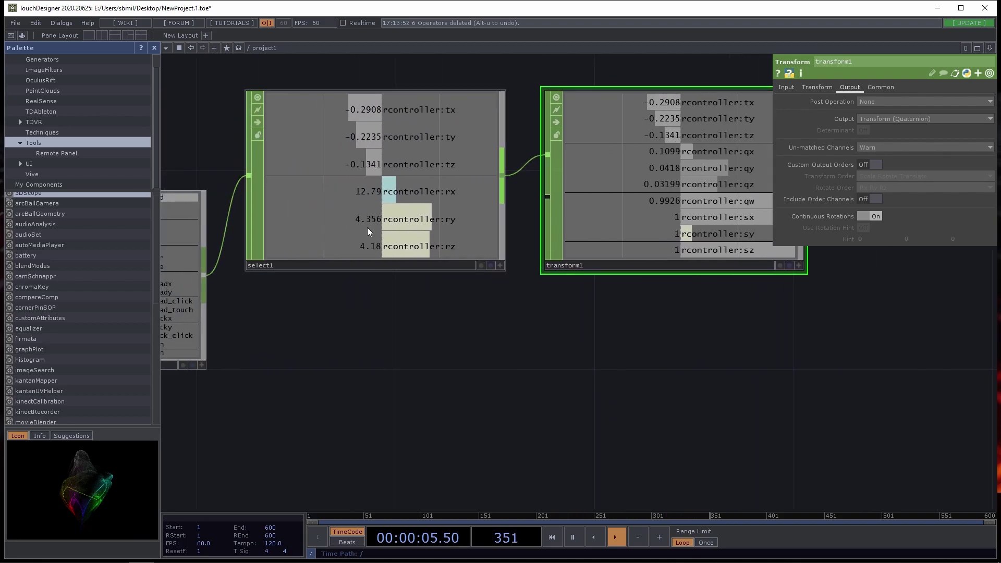
left_click(368, 227)
key("ctrl+c")
key("ctrl+v")
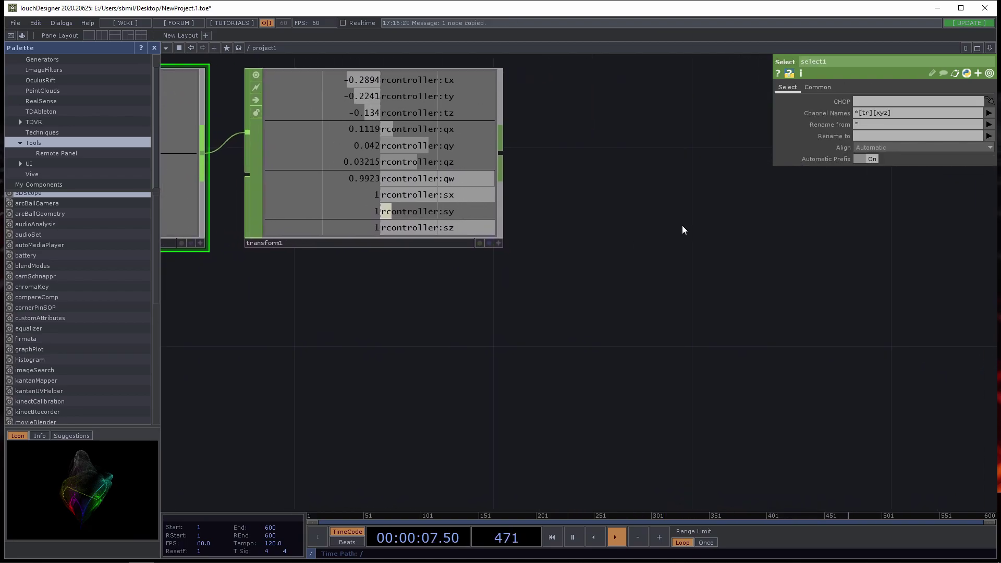
left_click_drag(694, 296, 645, 246)
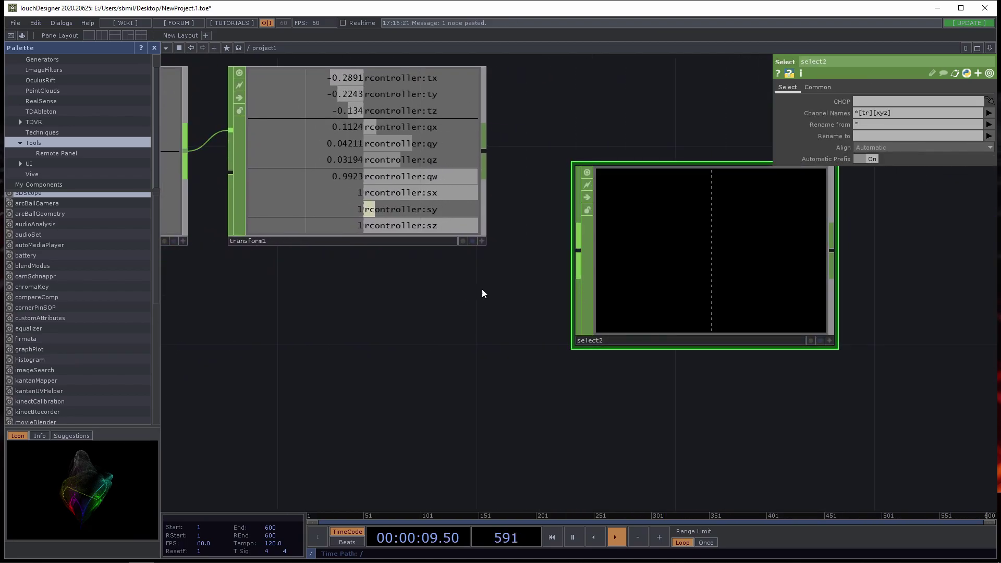
left_click_drag(485, 151, 578, 251)
left_click_drag(699, 242, 649, 142)
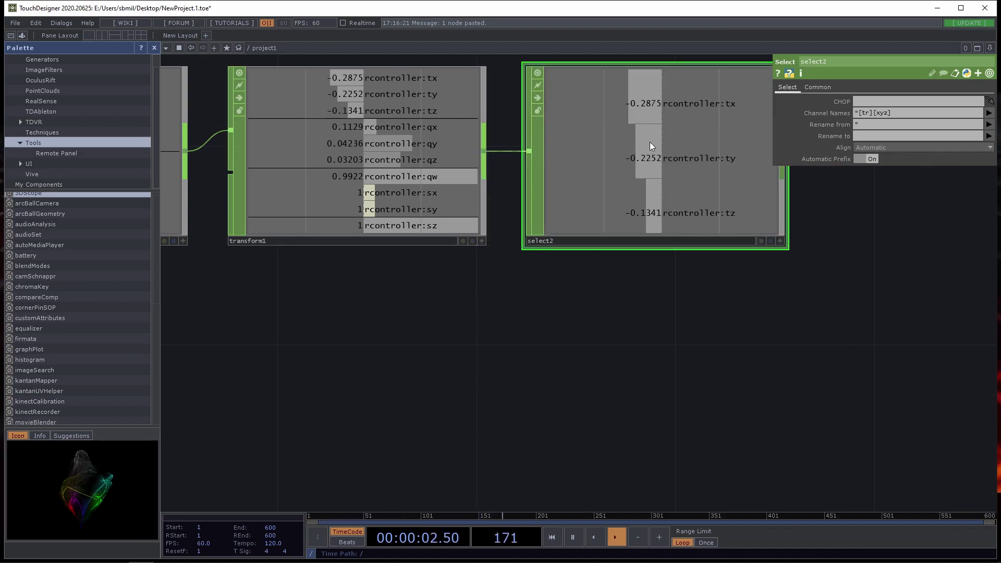
Change select2's Channel Names to *[tq][xyzw] to keep translate and quaternion channels
left_click(867, 112)
key("BackSpace")
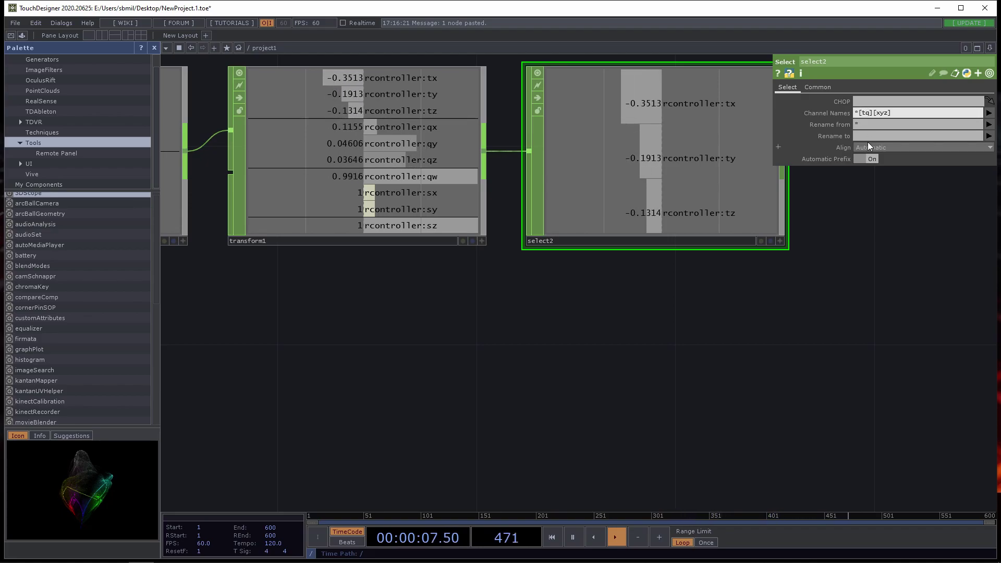
type("q")
left_click(888, 113)
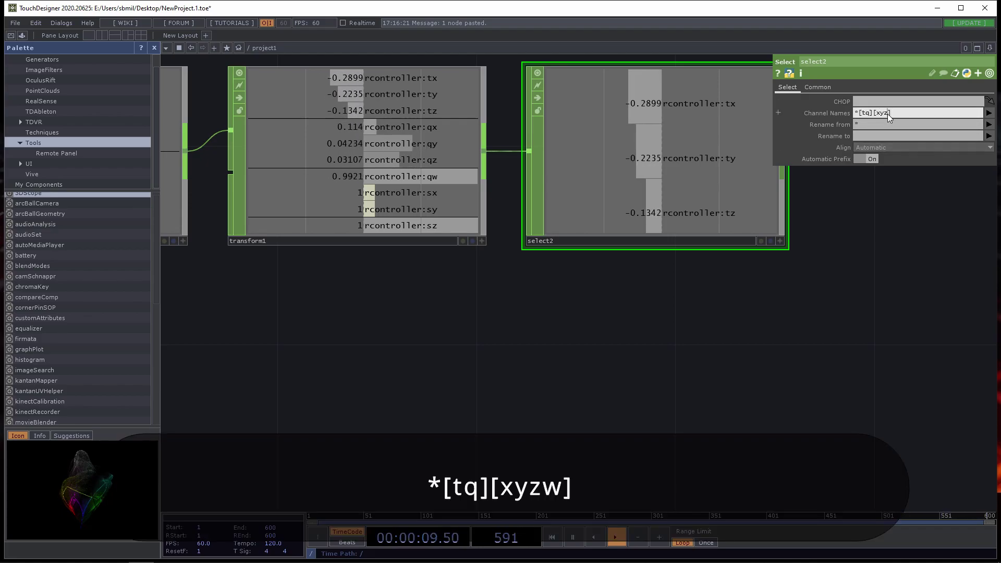
type("w")
key("Return")
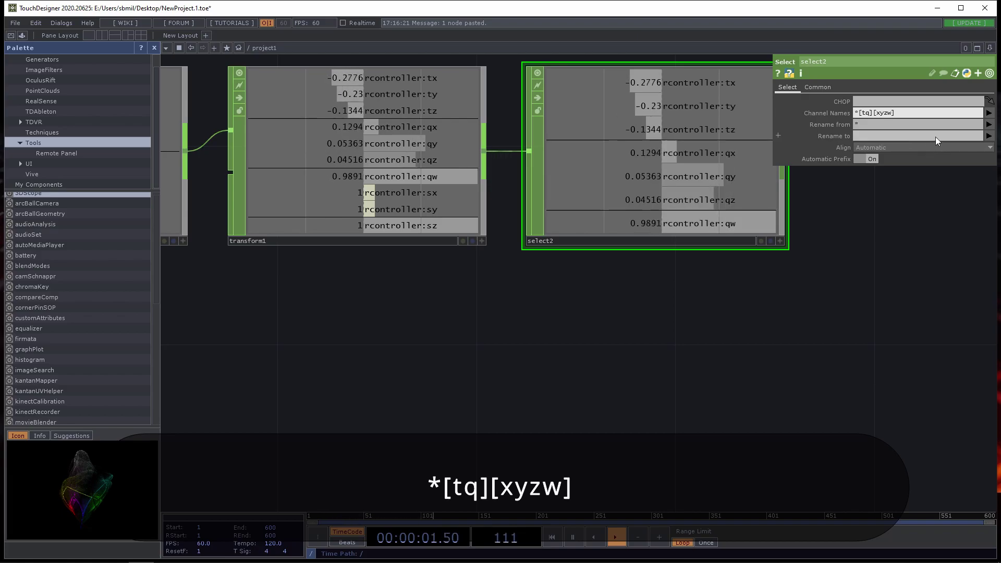
Move oscout1 further right to make room in the node chain
left_click_drag(802, 345, 663, 352)
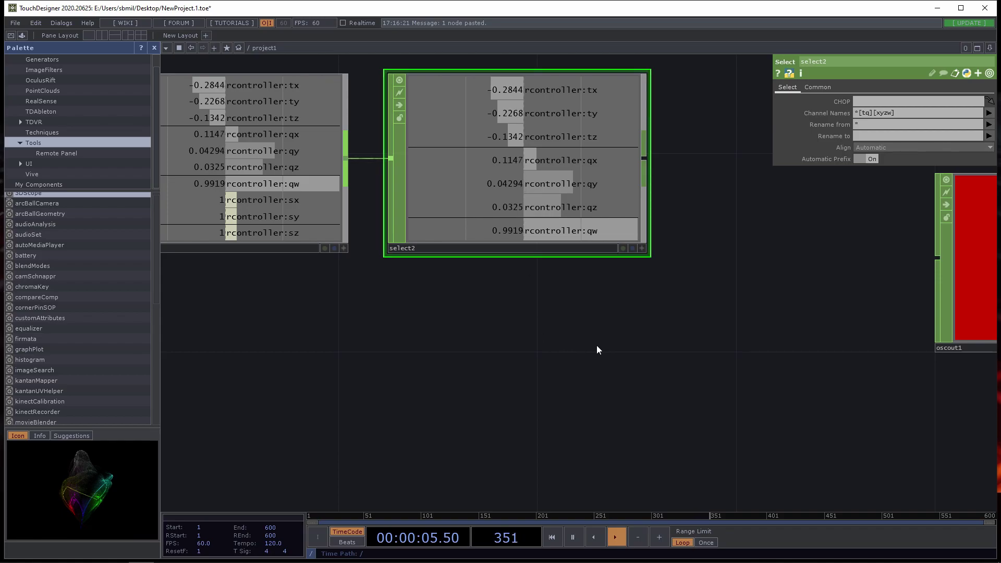
scroll(596, 345, "down", 3)
left_click_drag(490, 381, 642, 363)
scroll(642, 363, "down", 2)
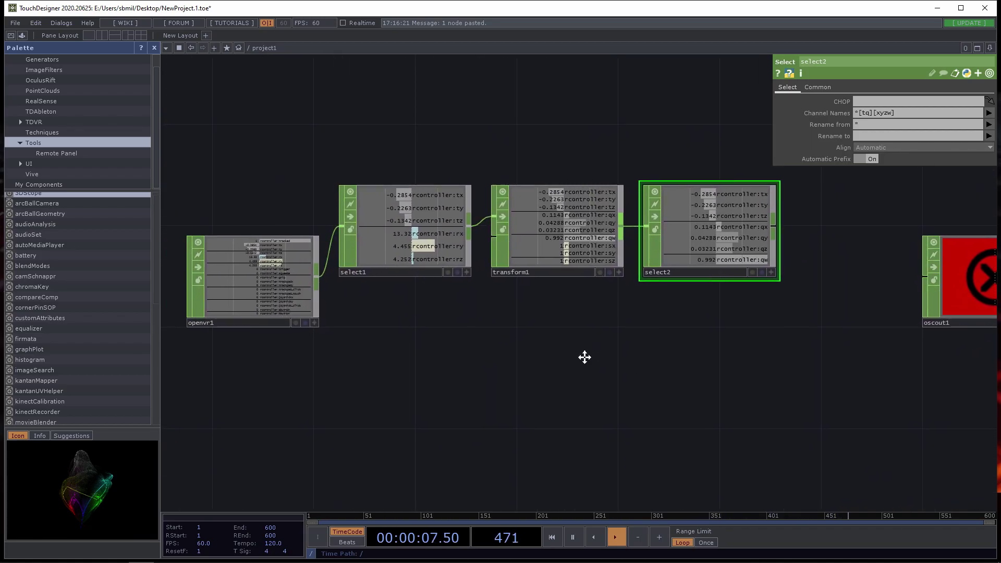
left_click_drag(585, 357, 577, 349)
scroll(820, 239, "right", 6)
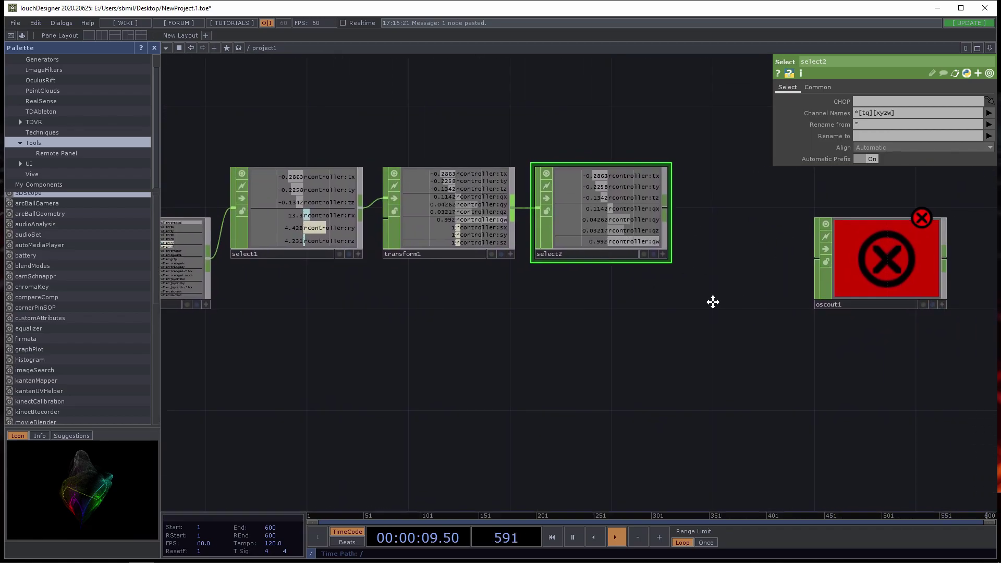
left_click_drag(806, 302, 881, 304)
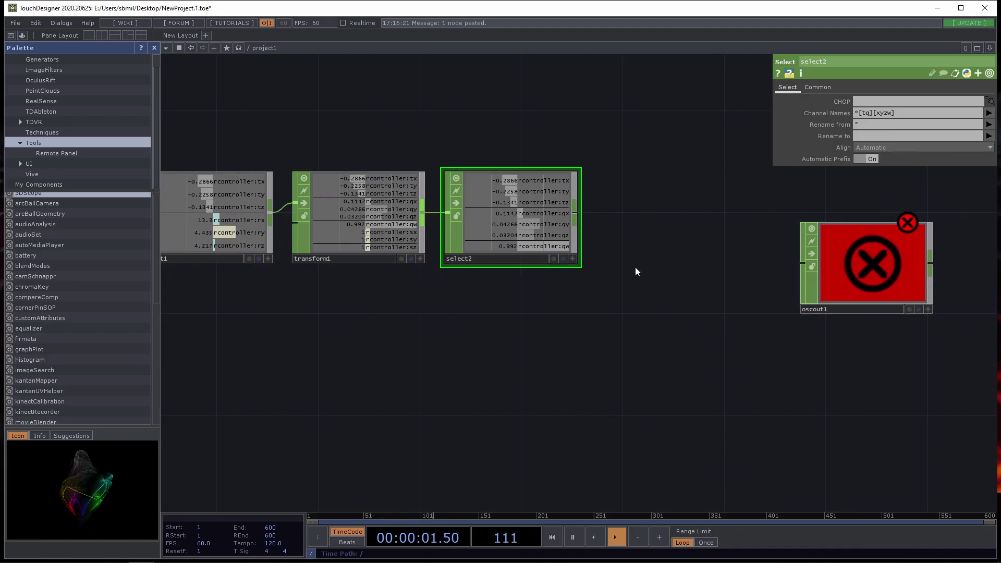
Add rename1 after select2, renaming *controller:* to * for rtx–rtz and rqx–rqw
key("Tab")
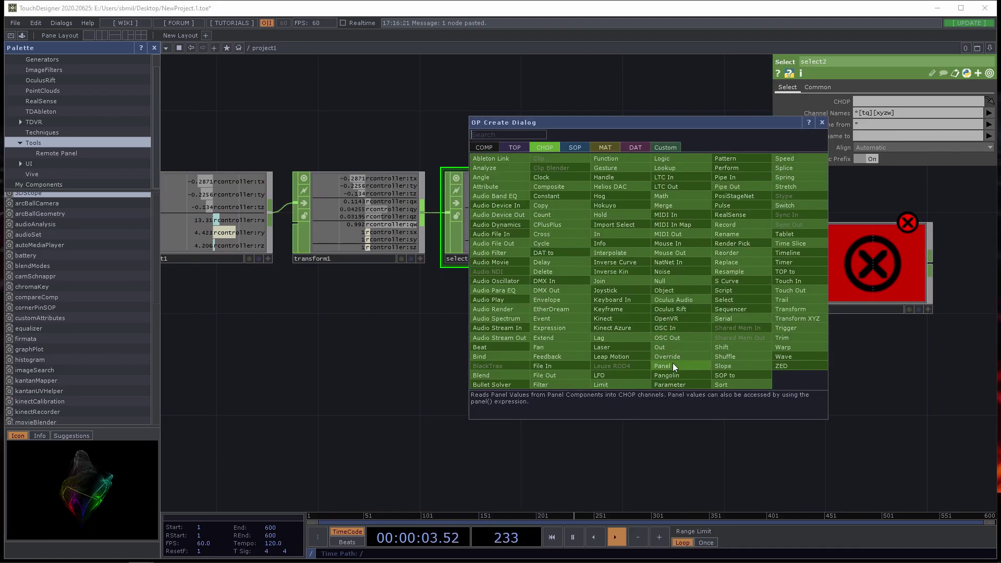
left_click(741, 234)
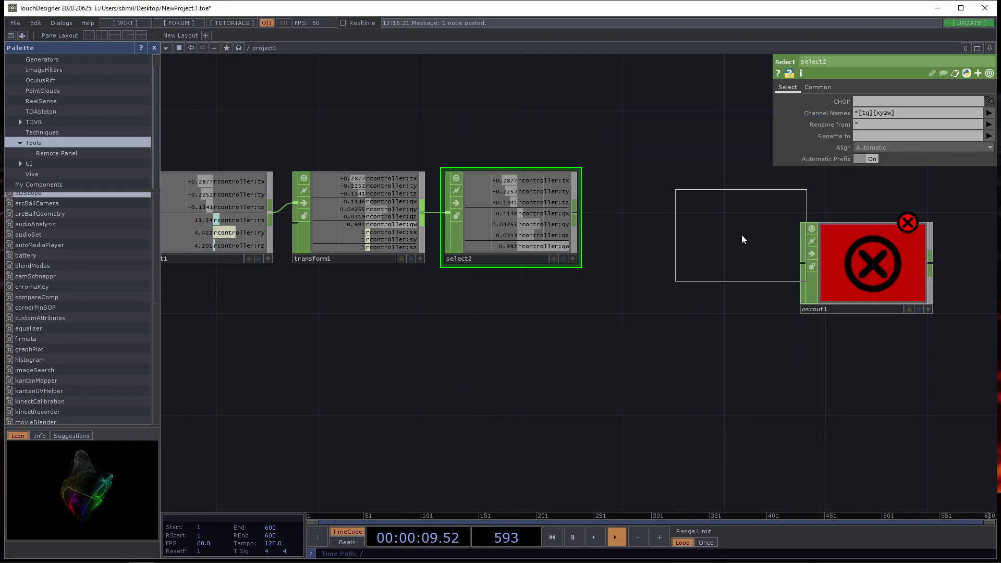
left_click(687, 256)
left_click_drag(576, 210, 626, 254)
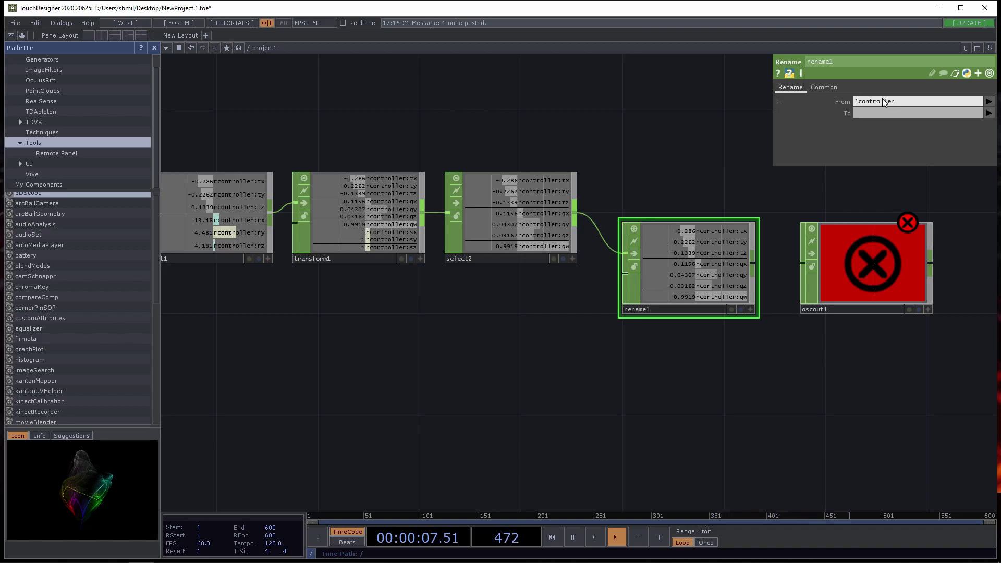
type(":*")
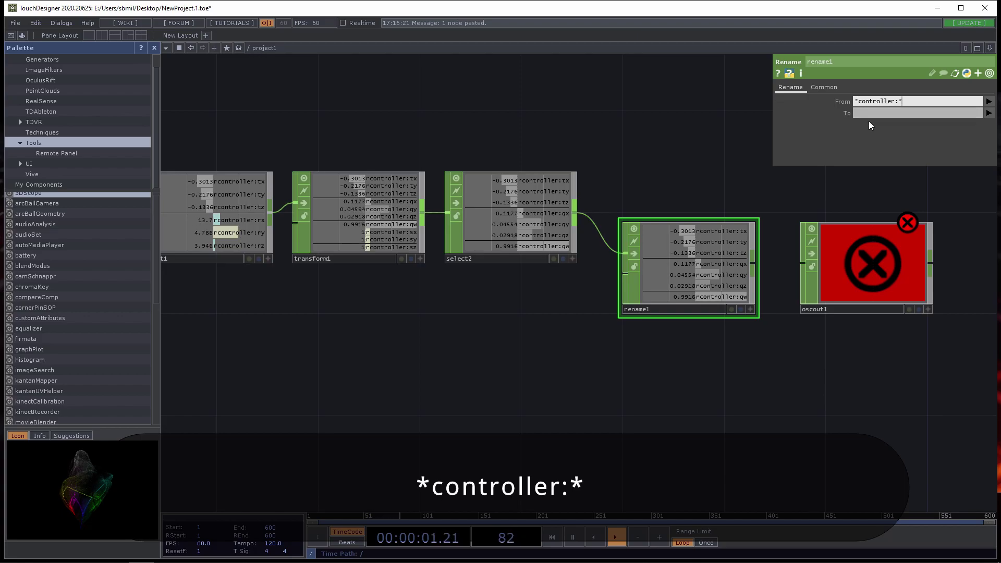
key("Tab")
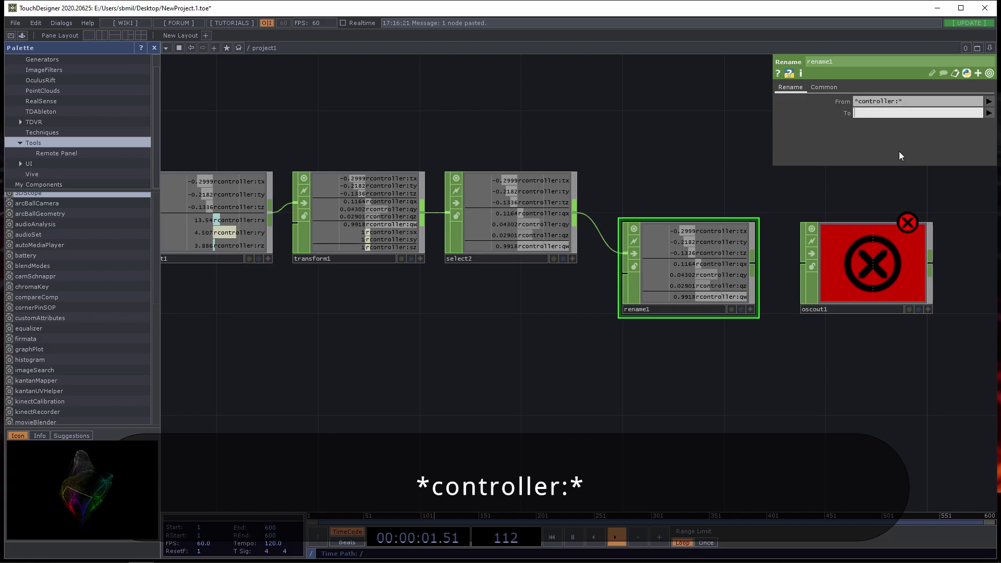
type("**")
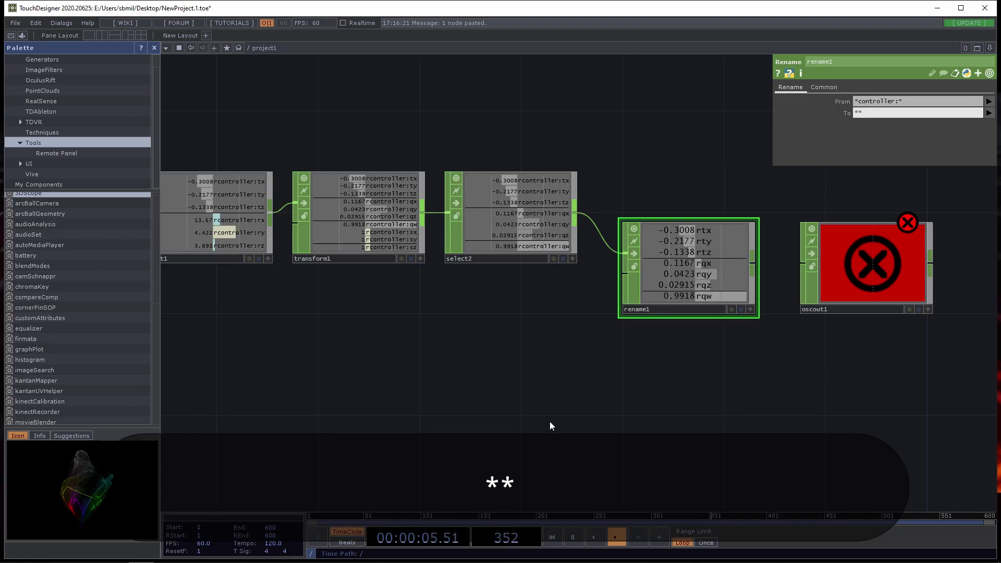
left_click_drag(484, 374, 495, 364)
Wire rename1 into oscout1 and switch off Cook Every Frame and Send Events Every Cook
left_click_drag(763, 261, 932, 269)
left_click_drag(814, 334, 474, 352)
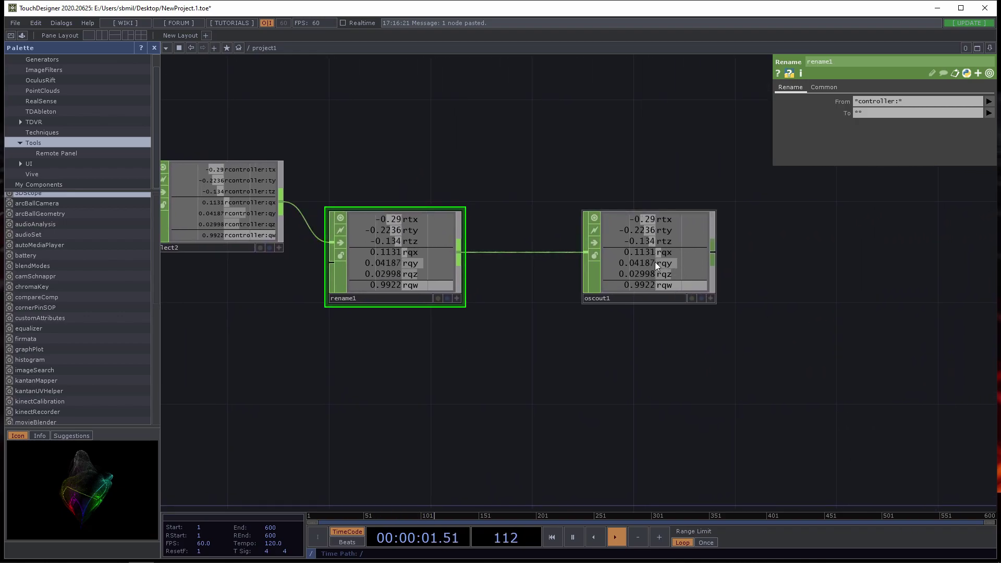
left_click(650, 262)
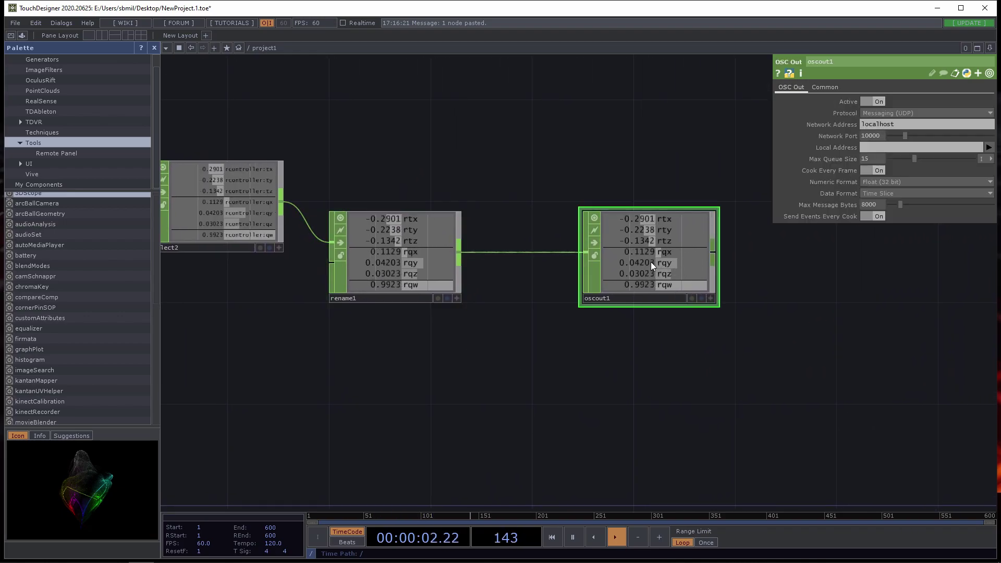
left_click(878, 170)
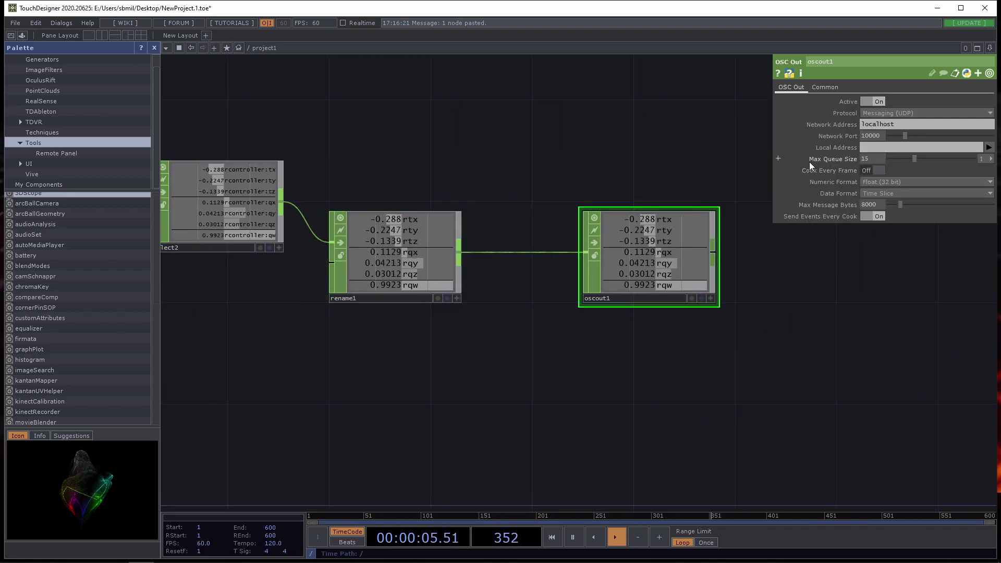
left_click(880, 216)
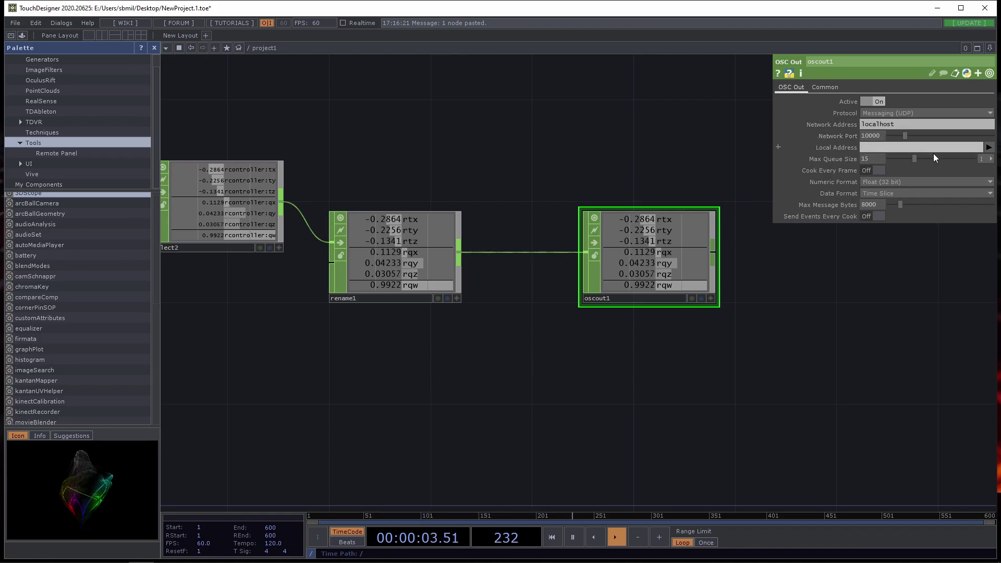
left_click_drag(473, 401, 807, 397)
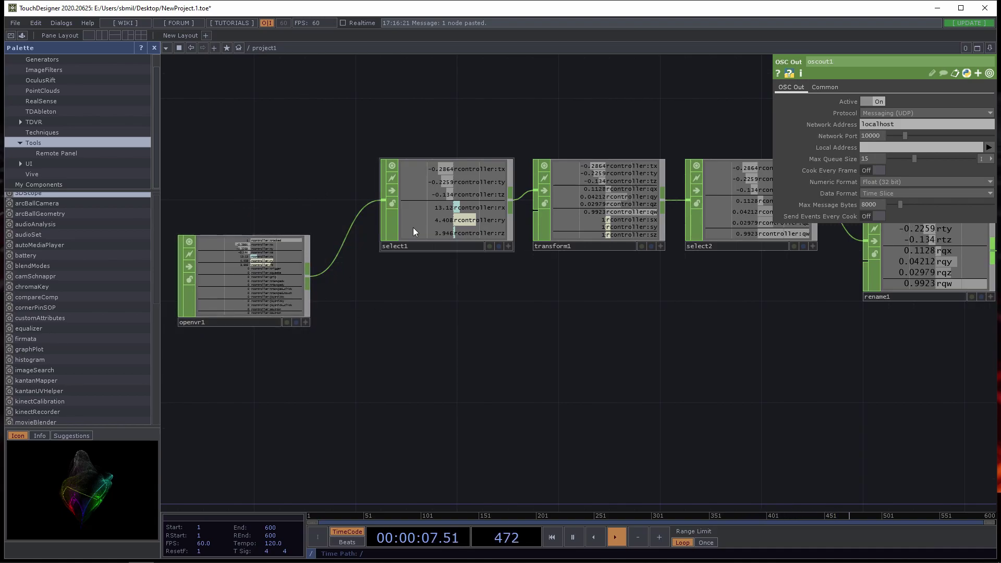
Pan the network so openvr1 sits beside select1, transform1 and select2, and select it
scroll(224, 295, "up", 4)
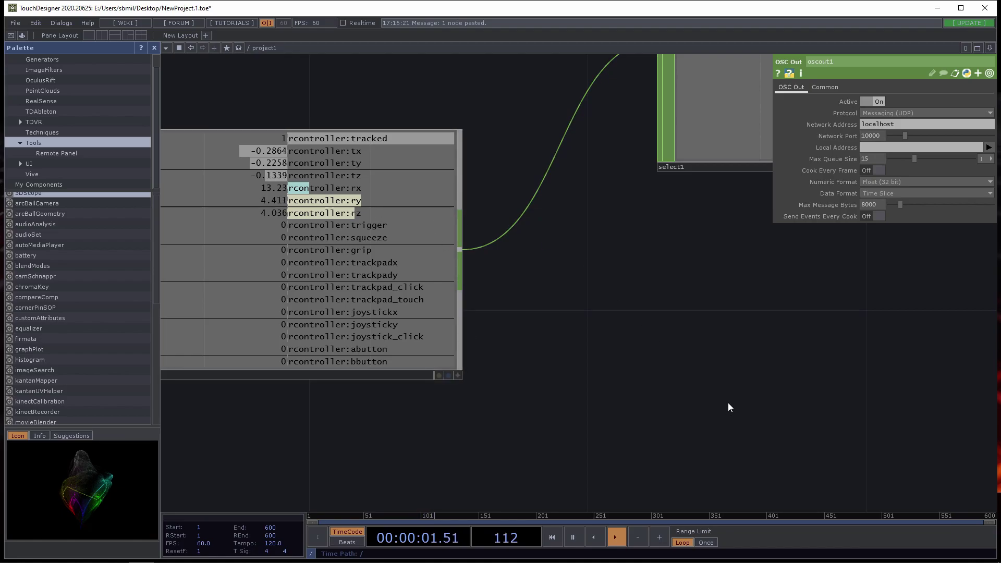
scroll(729, 407, "down", 3)
left_click_drag(771, 397, 577, 345)
scroll(644, 365, "down", 1)
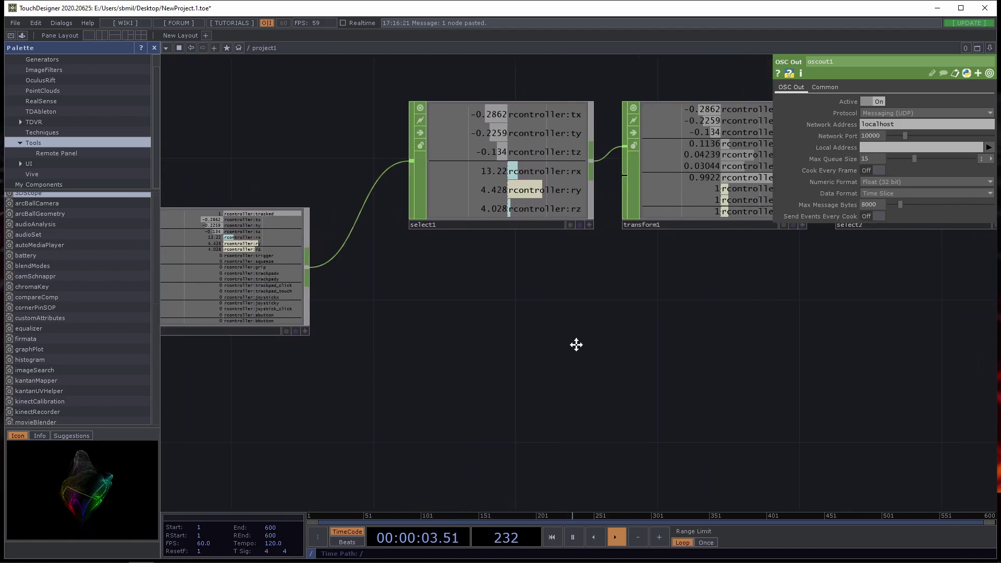
scroll(257, 347, "up", 2)
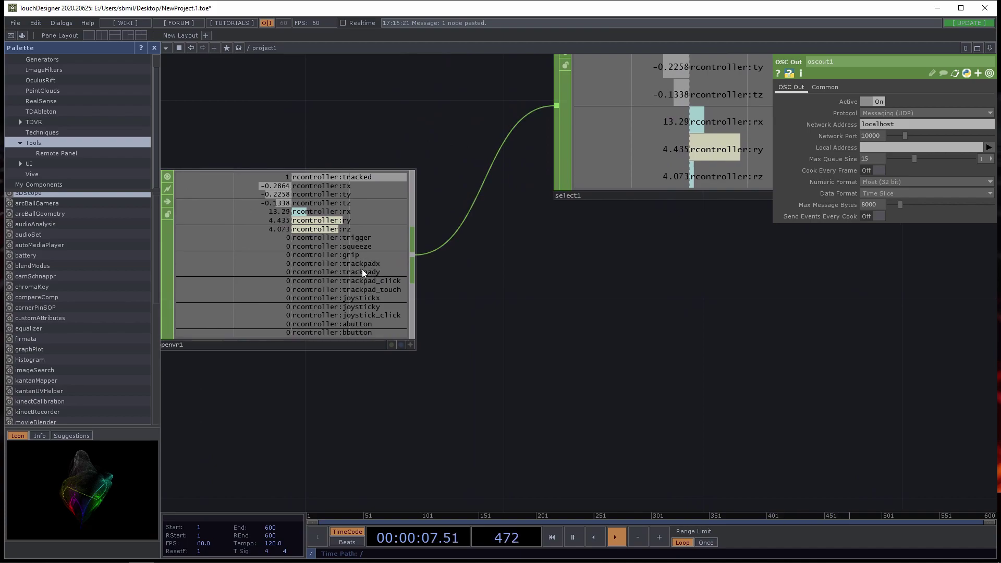
left_click_drag(586, 384, 502, 352)
left_click(255, 237)
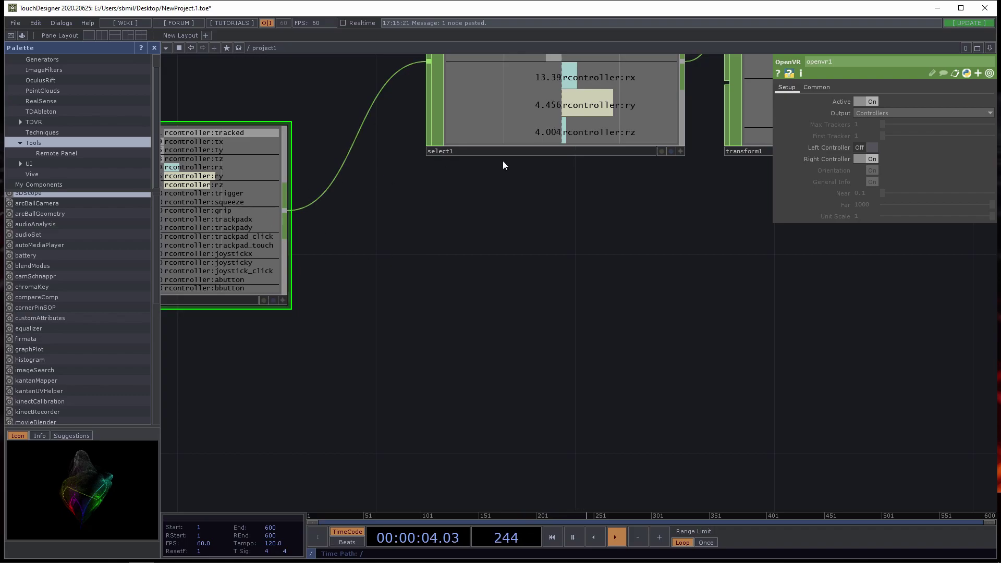
Add select3 below select1, fed by openvr1, filtering Channel Names with *dx *dy *ad_c*
key("Tab")
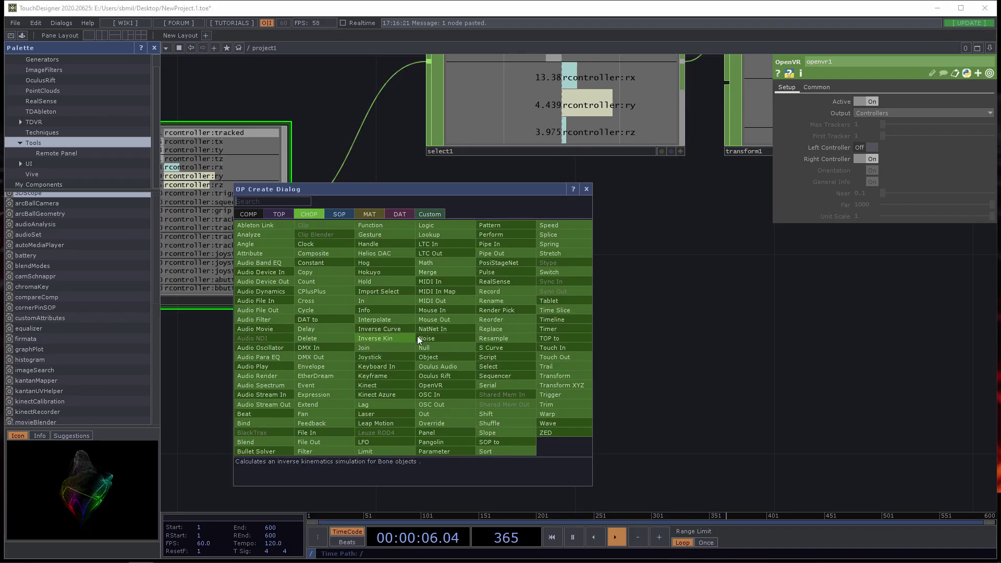
left_click(509, 366)
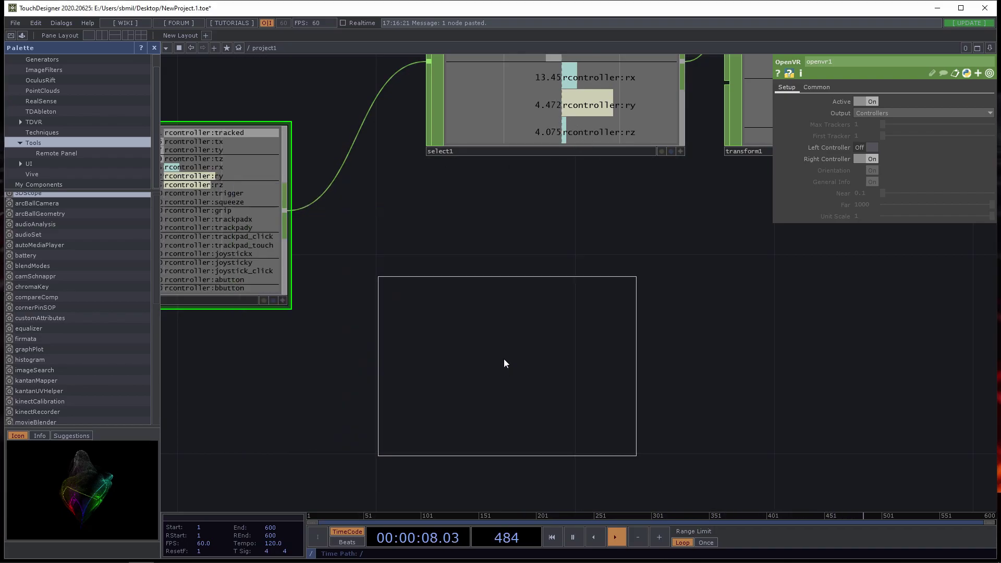
left_click(511, 277)
left_click_drag(285, 211, 469, 260)
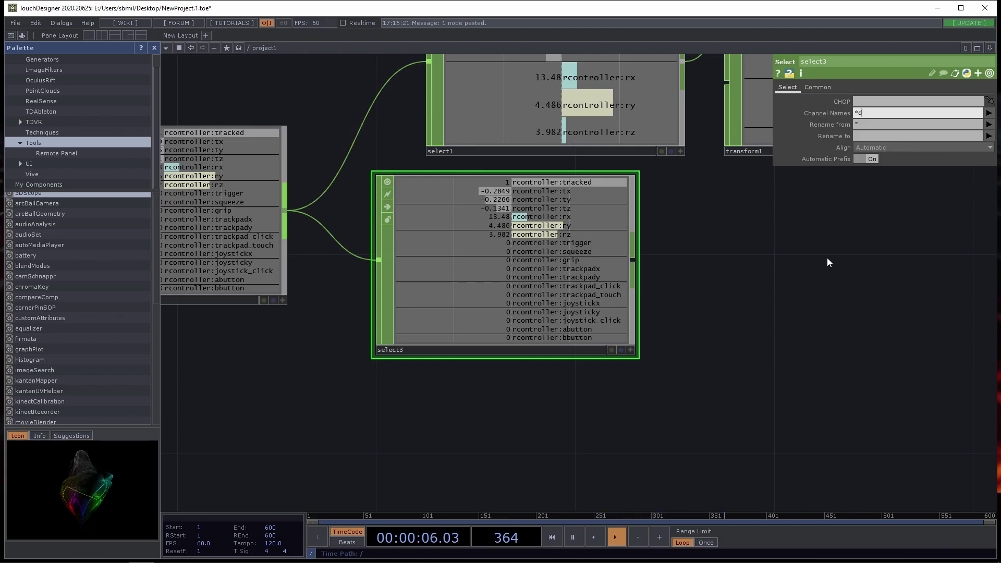
type("dx")
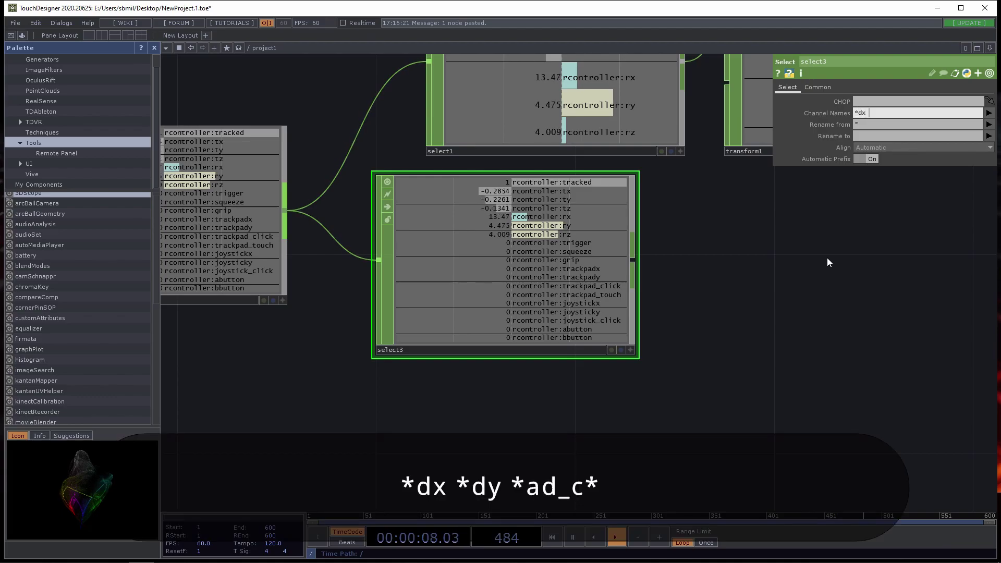
type(" *dy")
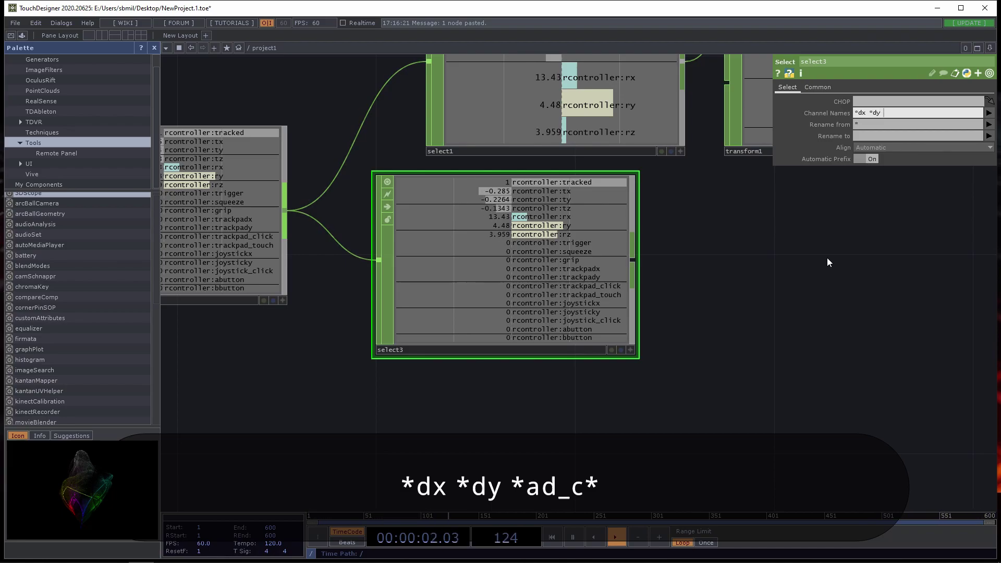
type(" *ad_c*")
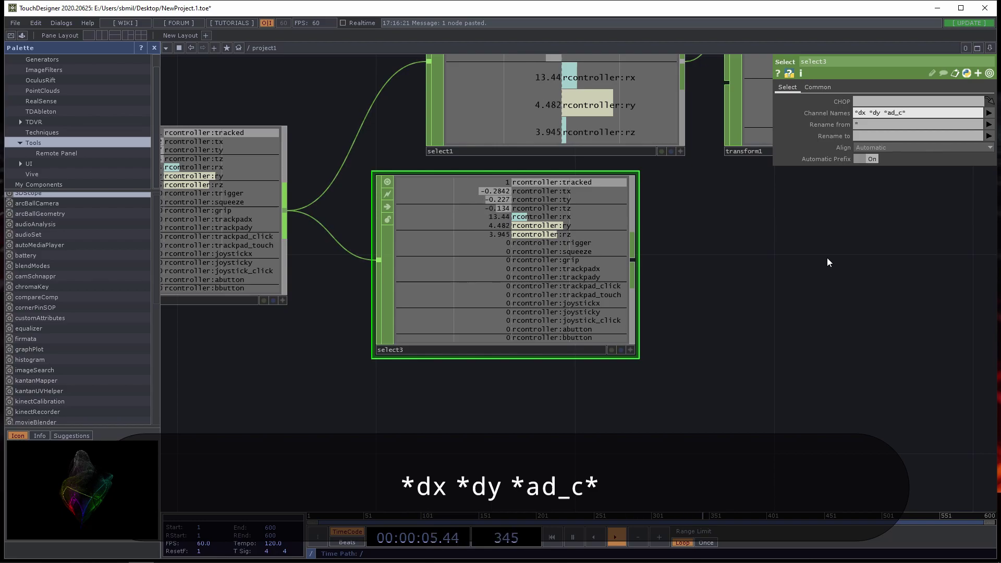
key("Return")
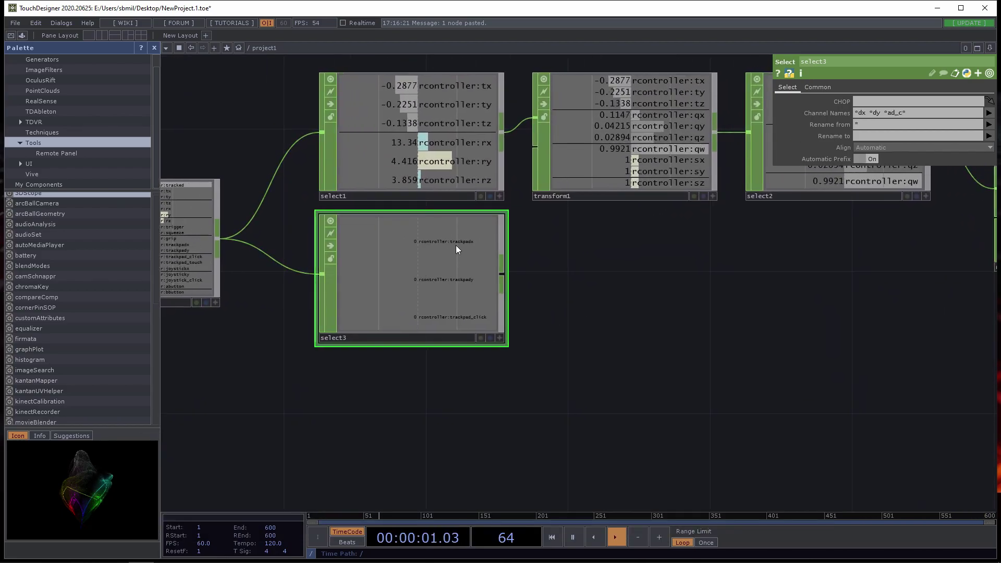
left_click_drag(376, 427, 427, 414)
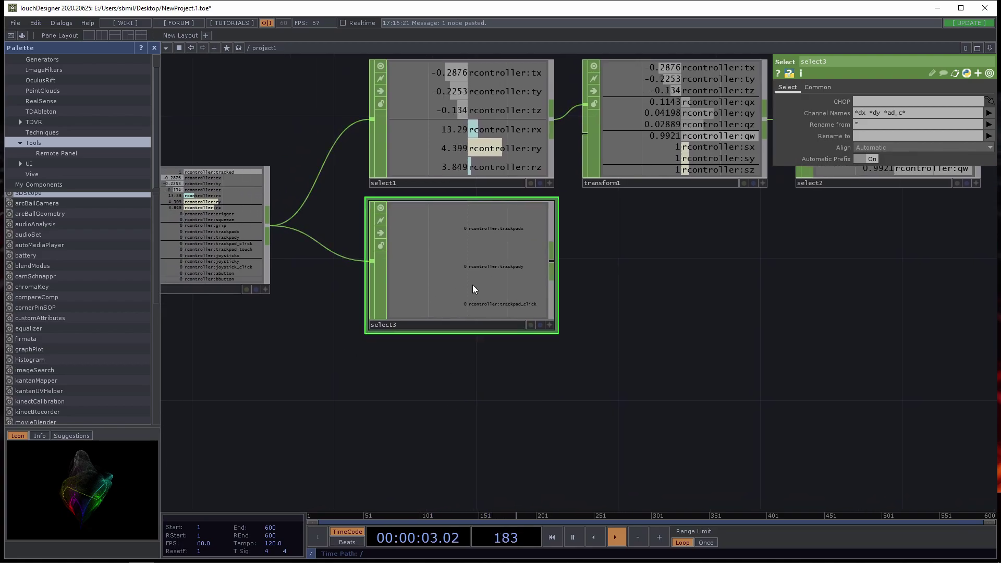
left_click_drag(213, 339, 376, 267)
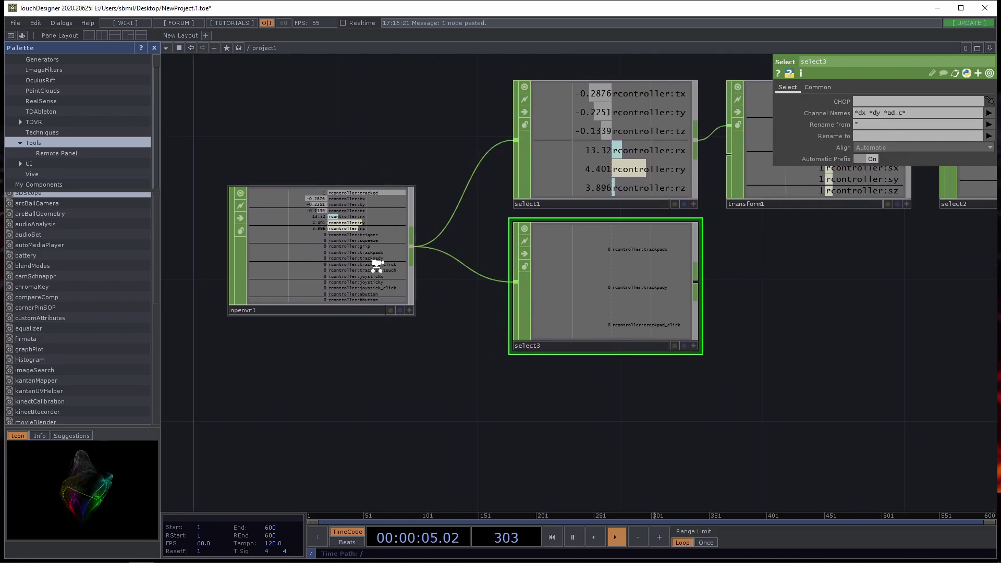
Append *ze to select3's Channel Names so the squeeze channel passes too
scroll(376, 265, "up", 5)
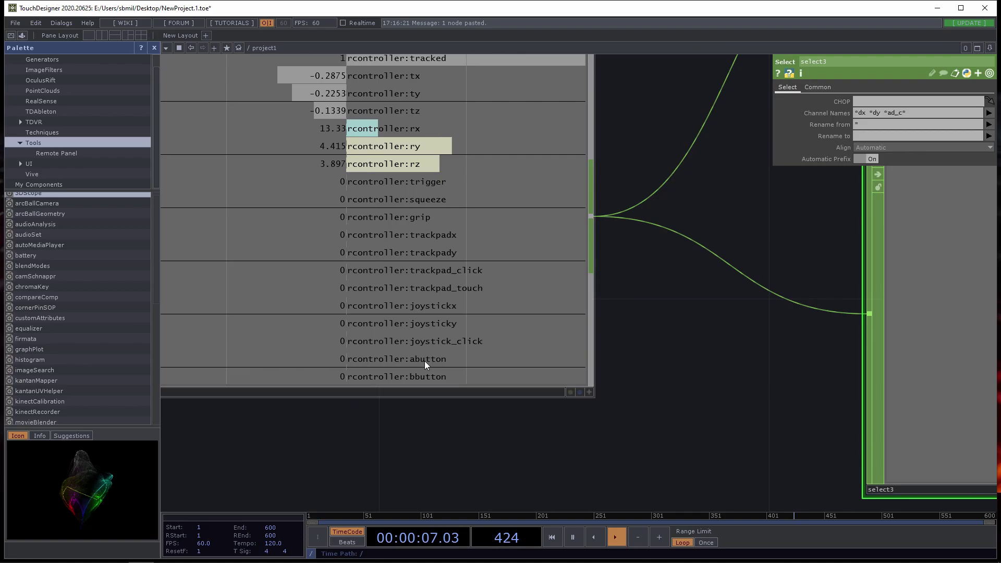
scroll(574, 391, "down", 5)
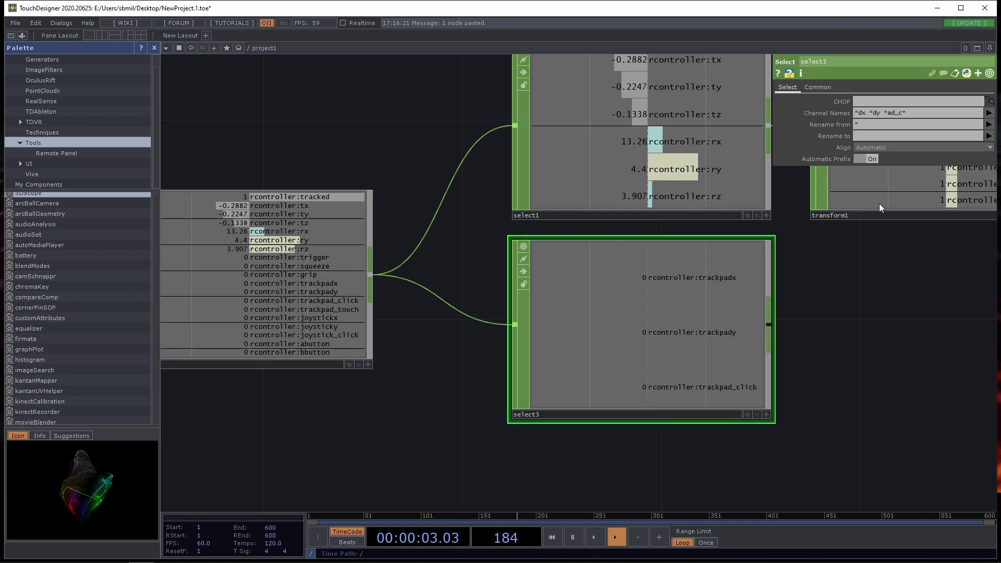
left_click(930, 116)
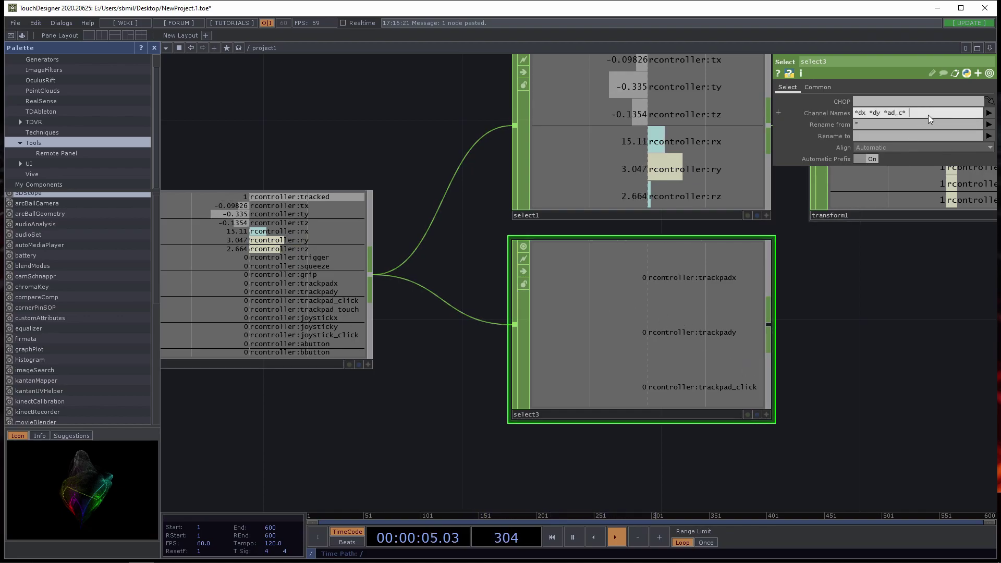
type("*ze")
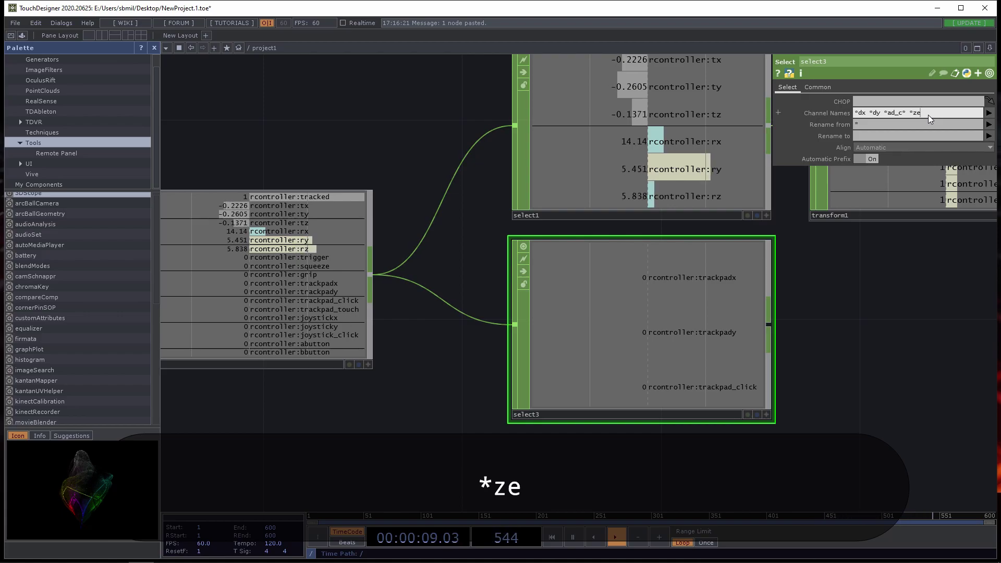
key("Return")
Move rename1 further right, next to oscout1, to make room
left_click_drag(902, 363, 609, 329)
scroll(718, 340, "down", 3)
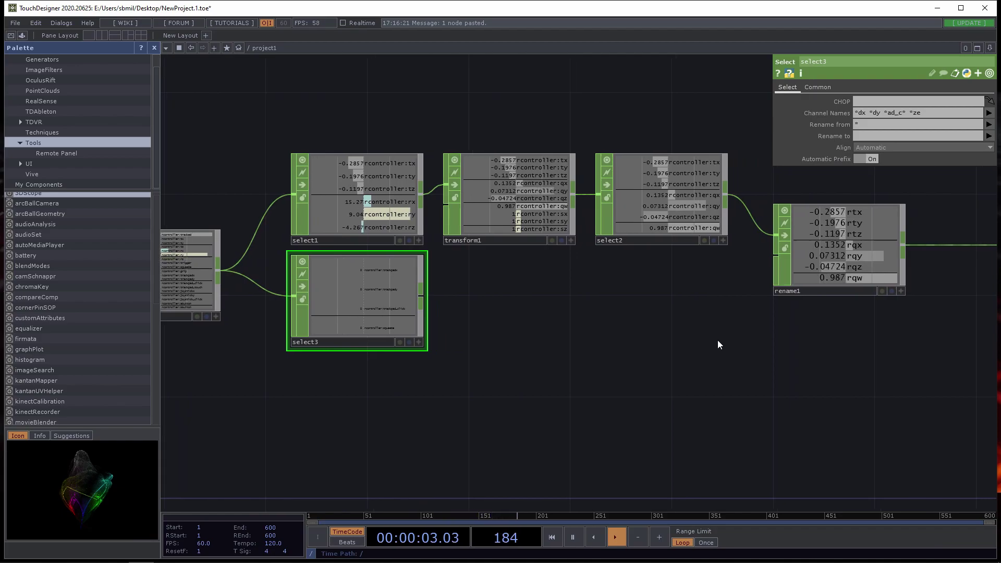
scroll(384, 334, "up", 5)
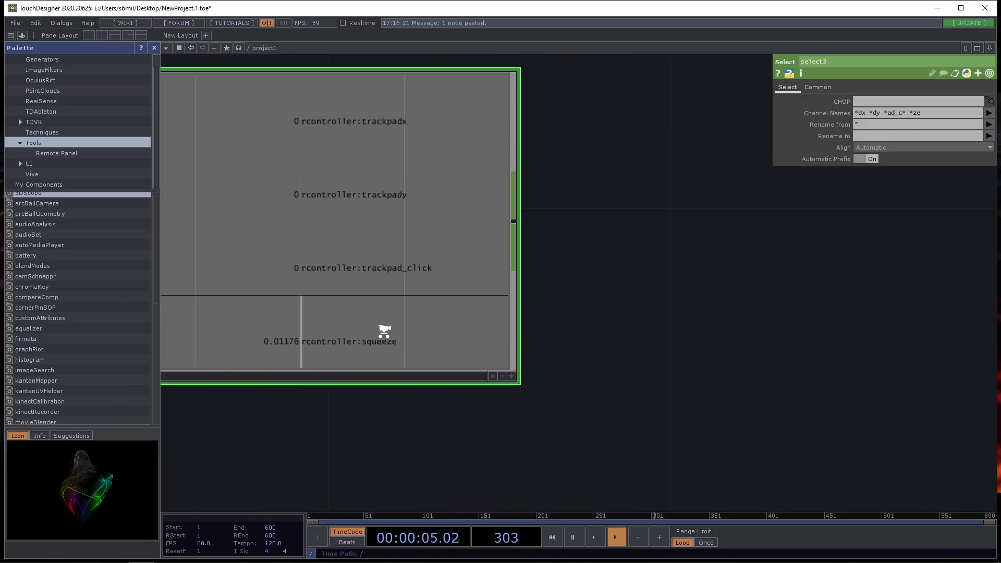
scroll(385, 332, "up", 1)
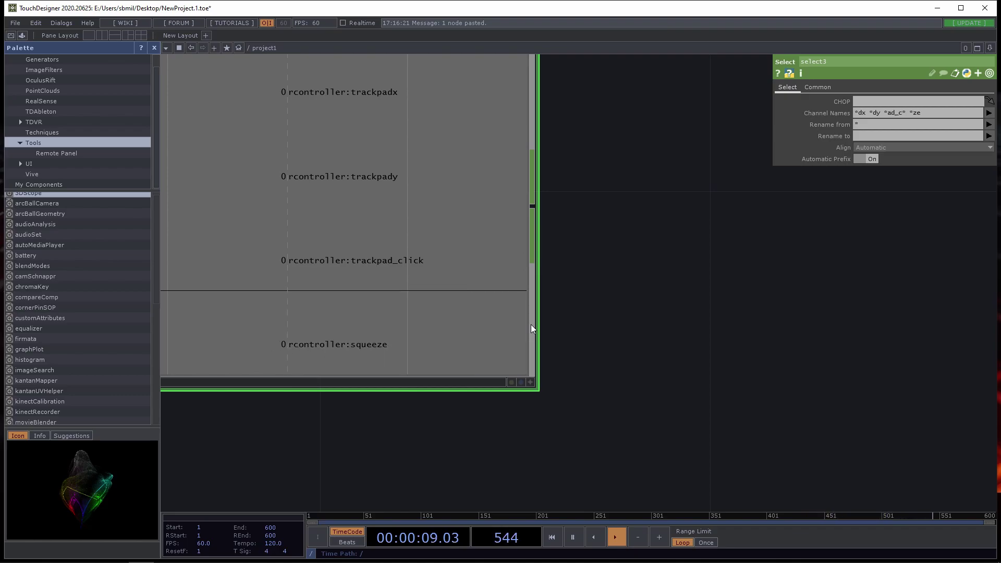
scroll(548, 318, "down", 7)
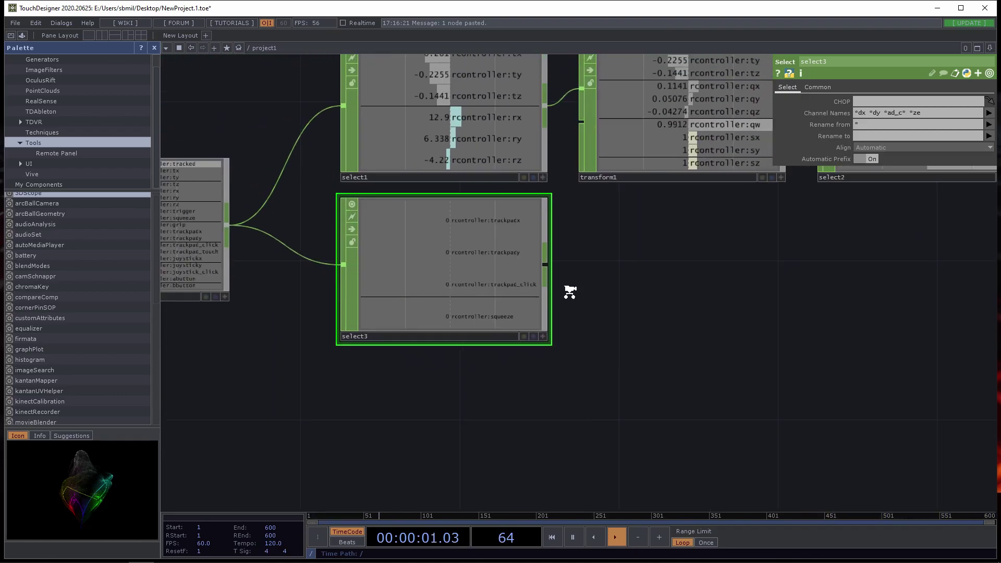
left_click_drag(725, 298, 577, 335)
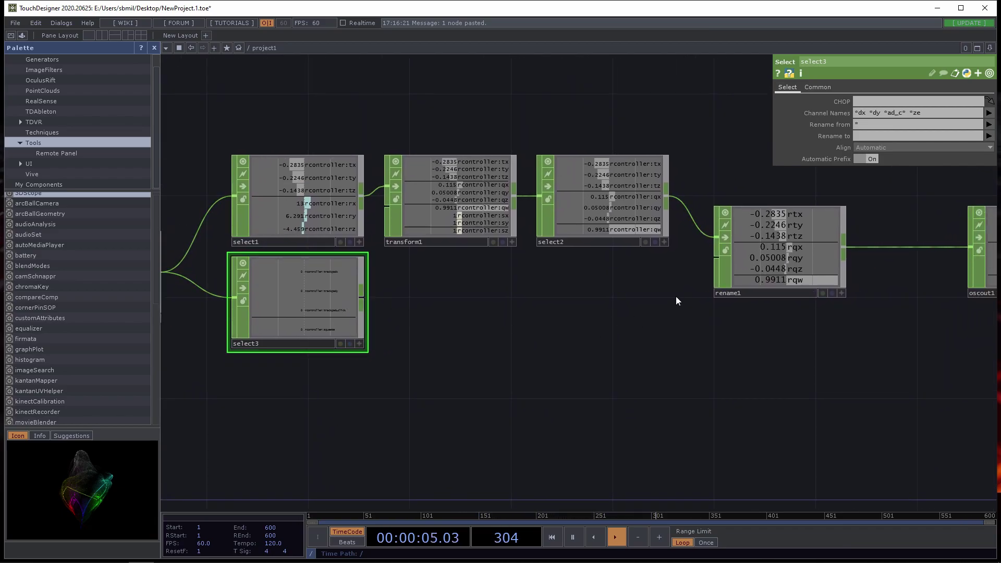
left_click_drag(738, 265, 840, 265)
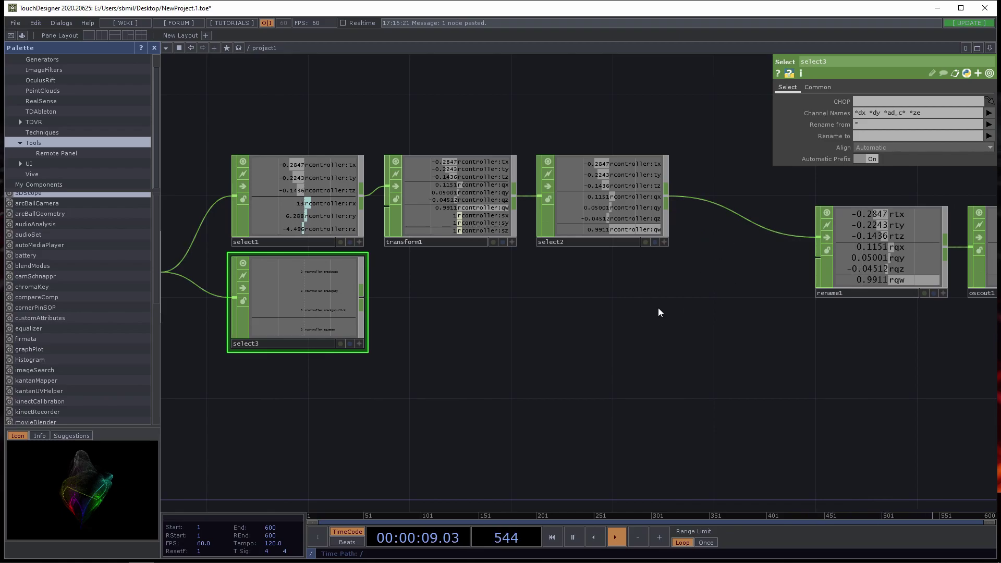
key("Tab")
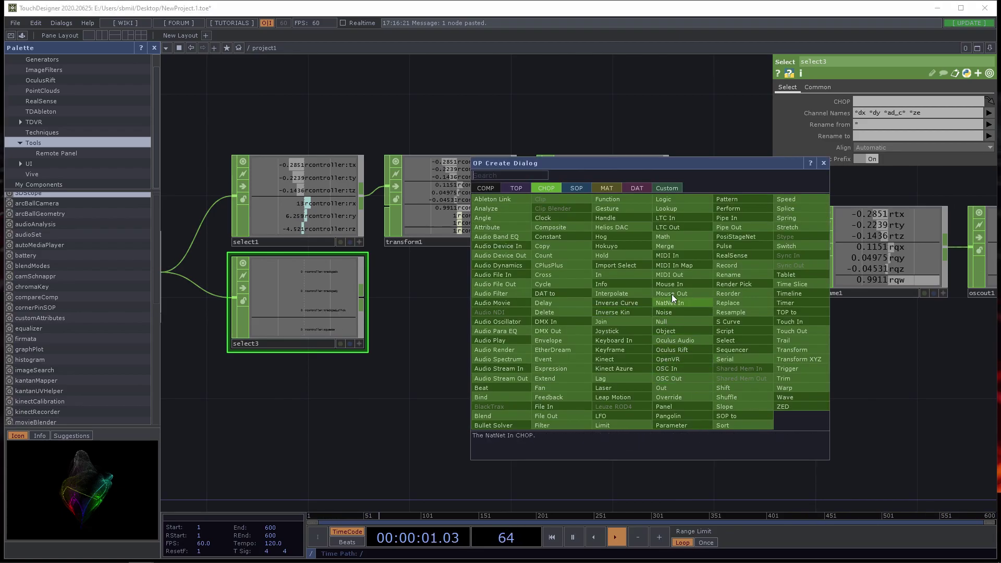
Add a Merge CHOP, merge1, fed by select2's channels, in line with select2
left_click(684, 245)
left_click(704, 298)
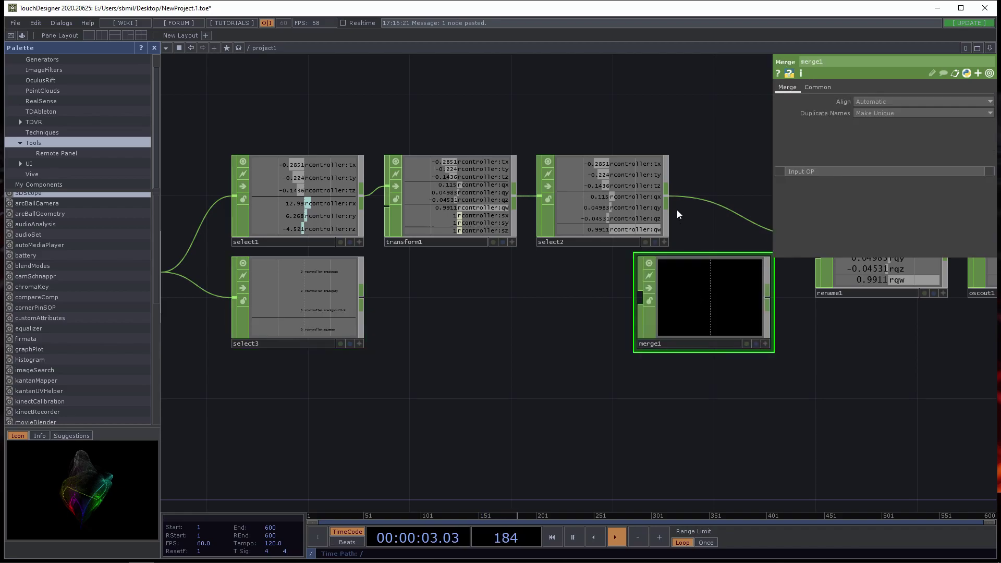
left_click_drag(666, 197, 640, 297)
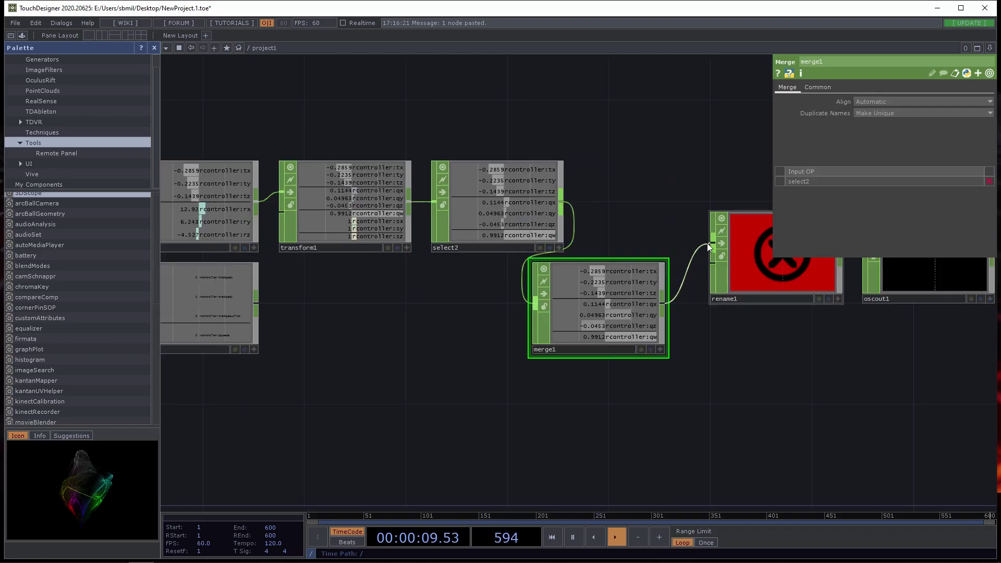
left_click_drag(608, 286, 659, 265)
Shift rename1 and oscout1 right, and wire select3 into merge1 as its second input
left_click_drag(780, 285, 807, 284)
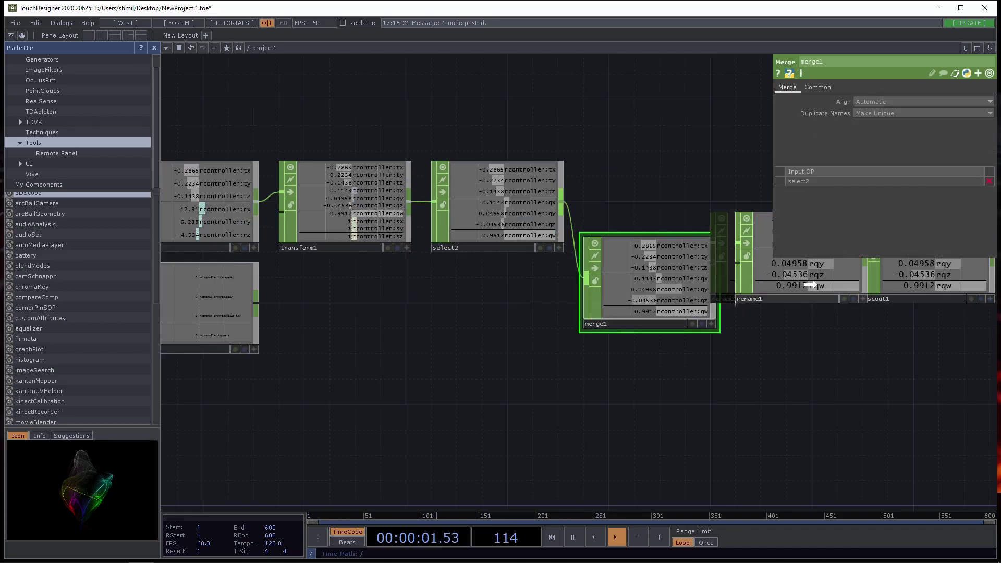
left_click_drag(881, 284, 932, 281)
left_click_drag(774, 395, 817, 382)
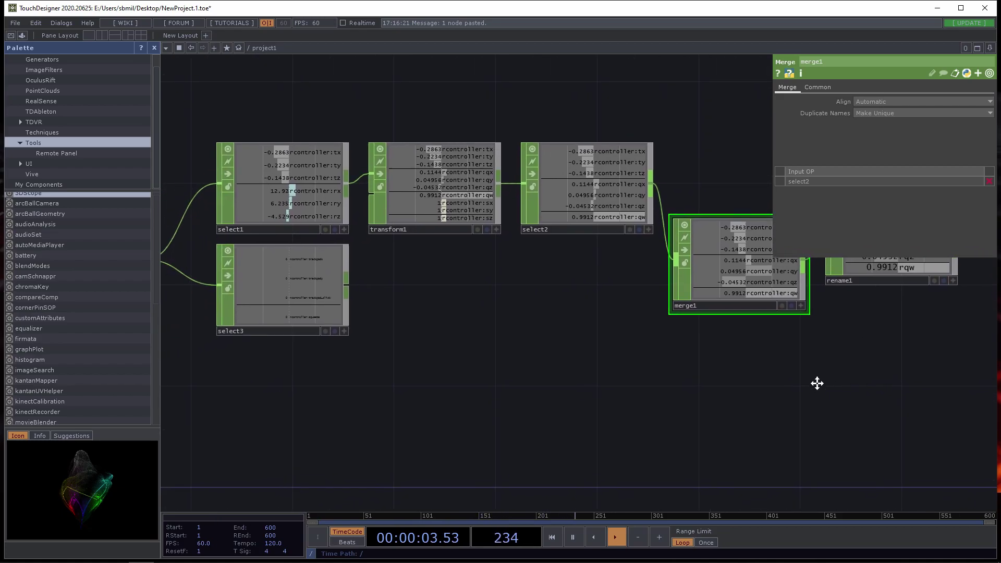
left_click_drag(349, 286, 671, 267)
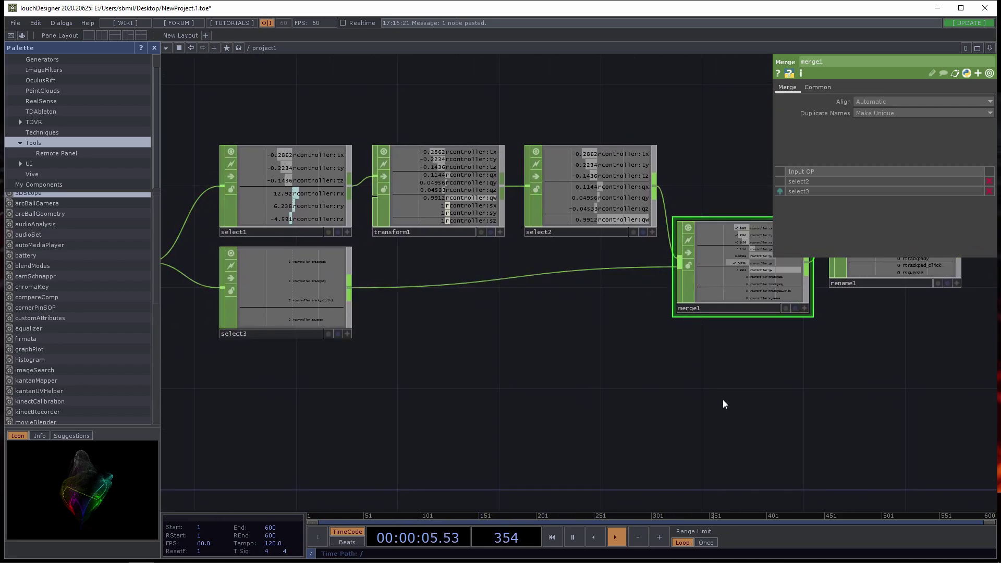
left_click_drag(721, 405, 618, 376)
Move merge1 up in line with the rename1 and oscout1 chain
scroll(541, 301, "up", 5)
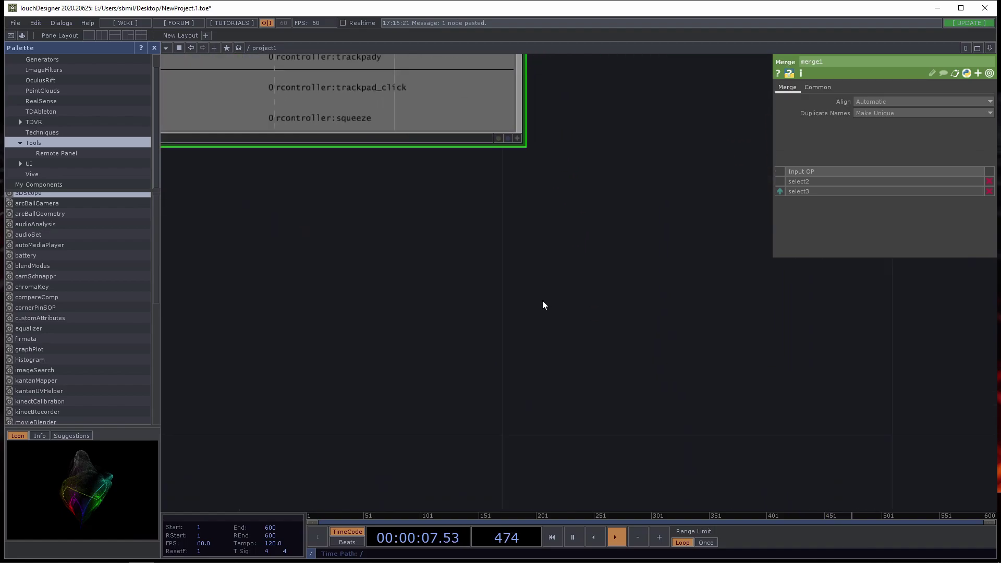
scroll(657, 449, "down", 3)
scroll(649, 419, "down", 1)
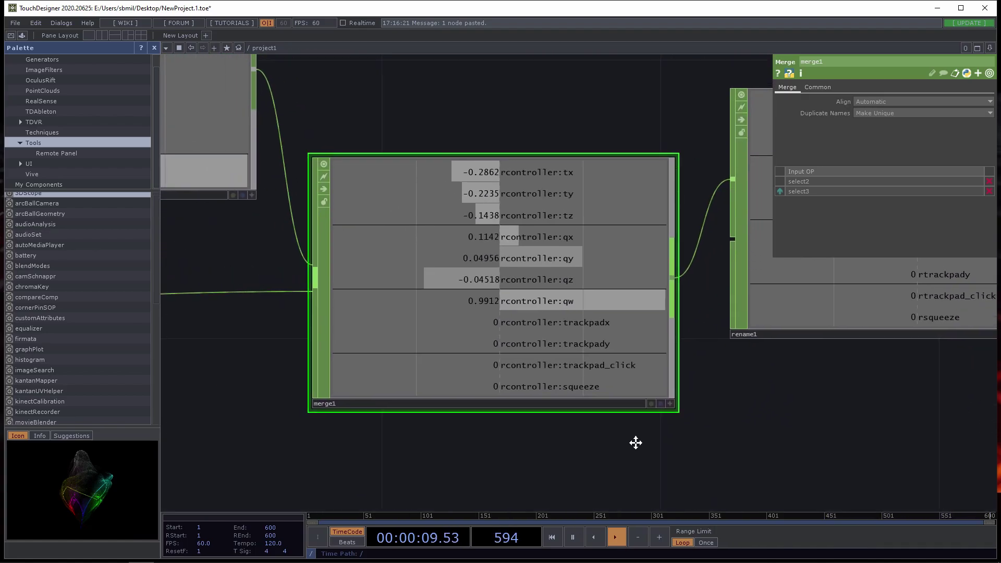
left_click_drag(572, 352, 509, 360)
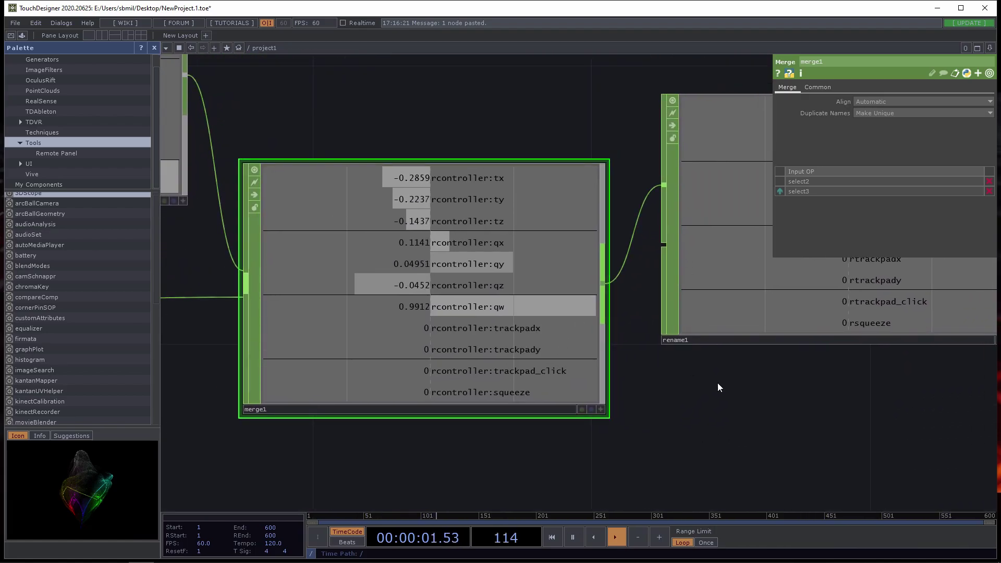
scroll(717, 383, "down", 2)
left_click_drag(769, 474, 678, 408)
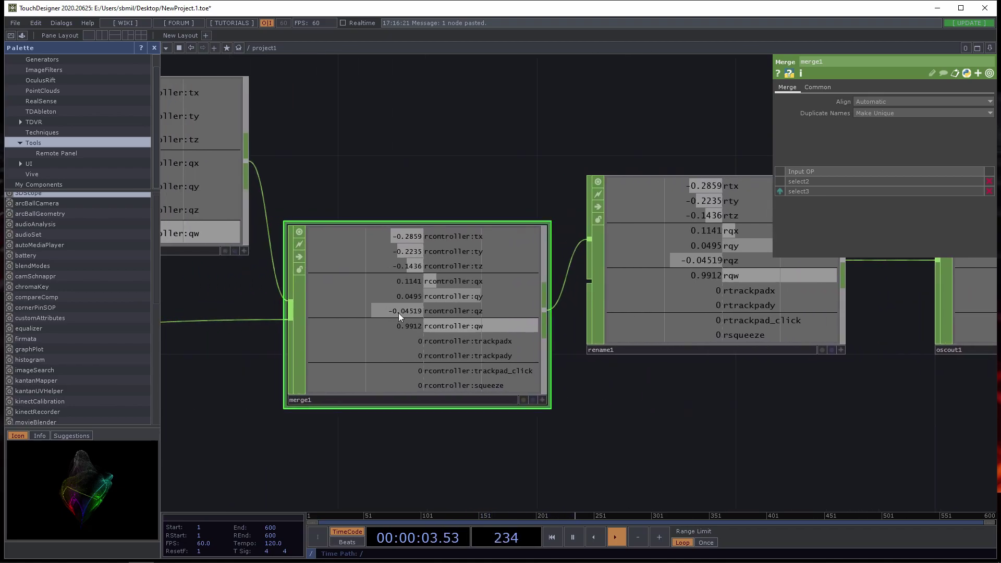
left_click_drag(398, 320, 399, 272)
Nudge rename1, oscout1 and merge1 rightward into even spacing along the chain
scroll(447, 400, "down", 3)
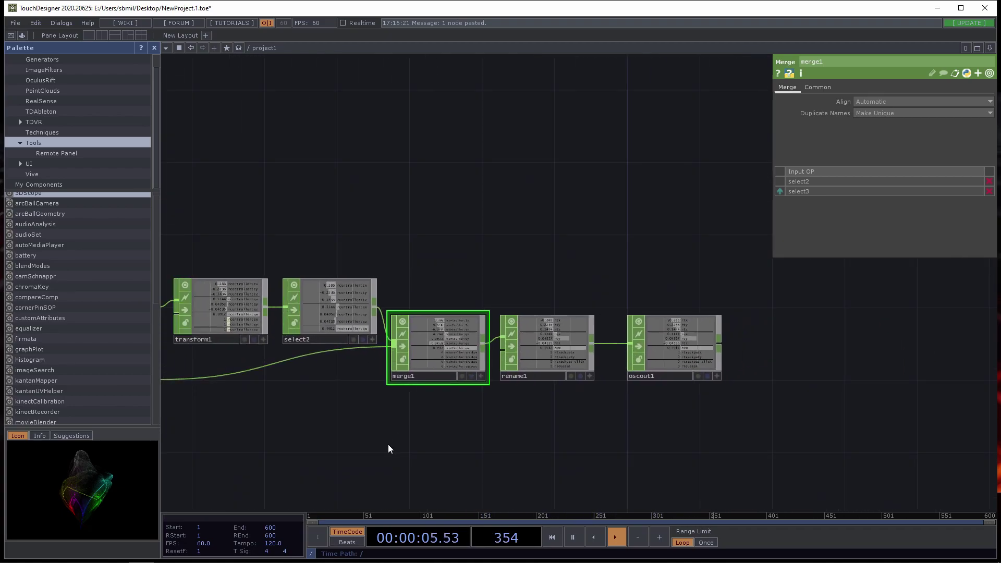
left_click_drag(391, 452, 633, 409)
scroll(742, 379, "right", 5)
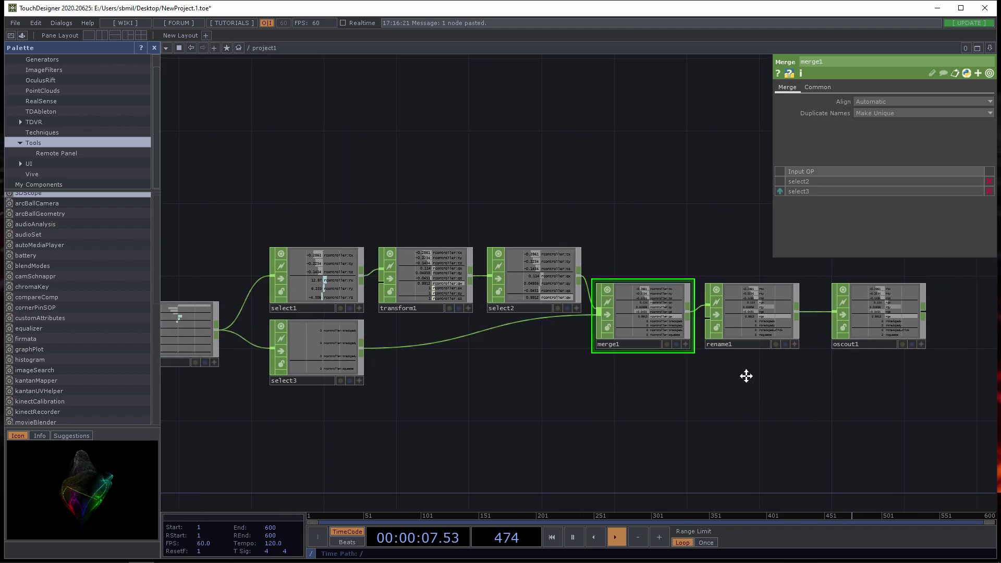
mouse_move(556, 322)
left_mouse_down()
mouse_move(573, 322)
mouse_move(549, 322)
left_mouse_up()
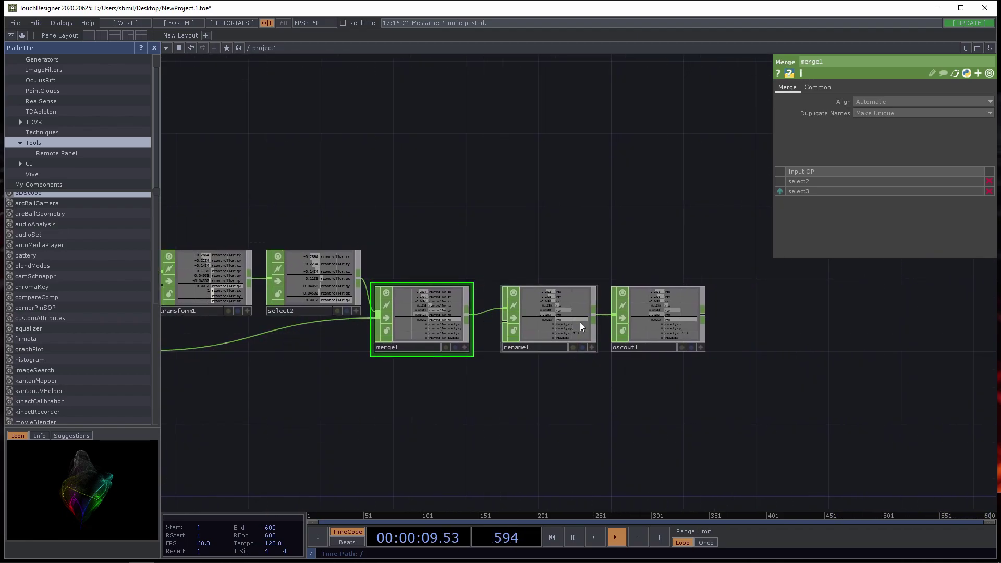
left_click_drag(668, 322, 685, 321)
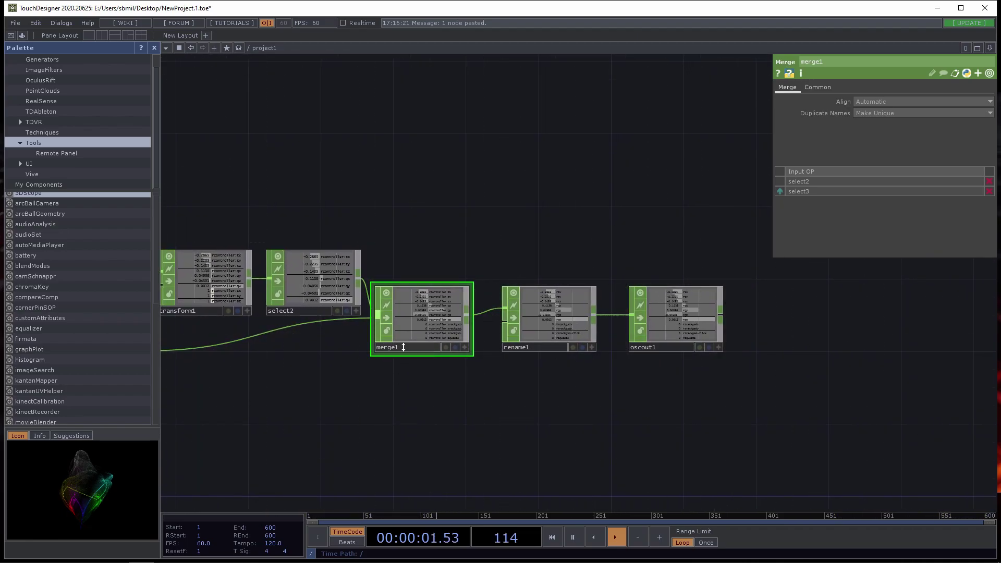
left_click_drag(402, 345, 420, 344)
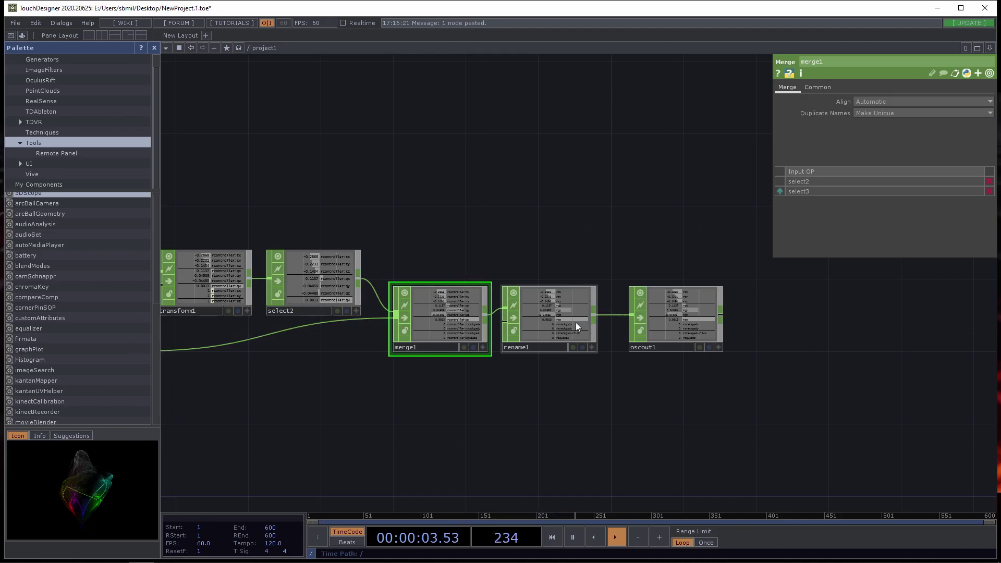
left_click_drag(576, 326, 593, 327)
Inspect the node chain's channel values and show oscout1's settings sending to localhost port 10000
left_click_drag(543, 416, 772, 399)
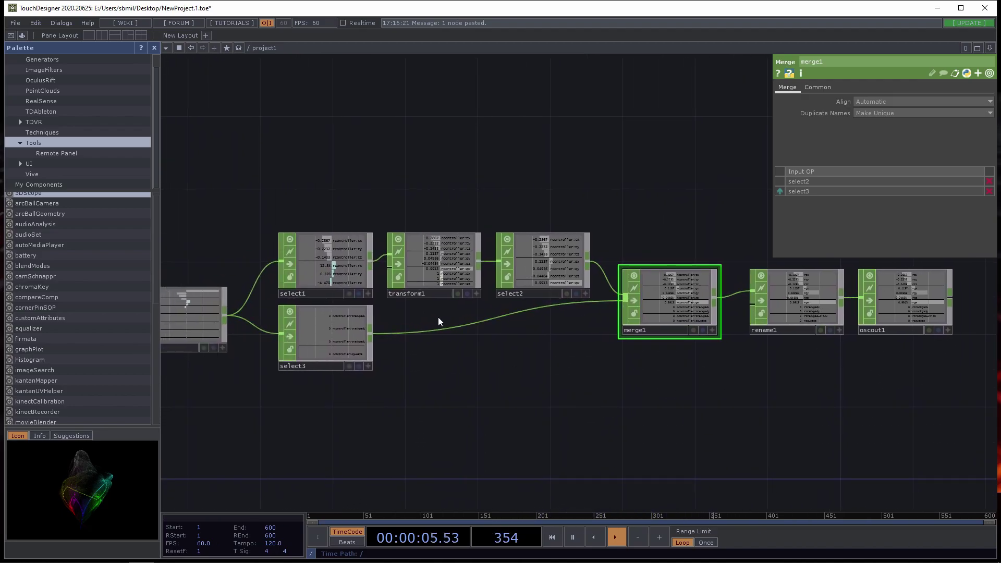
left_click_drag(424, 353, 545, 390)
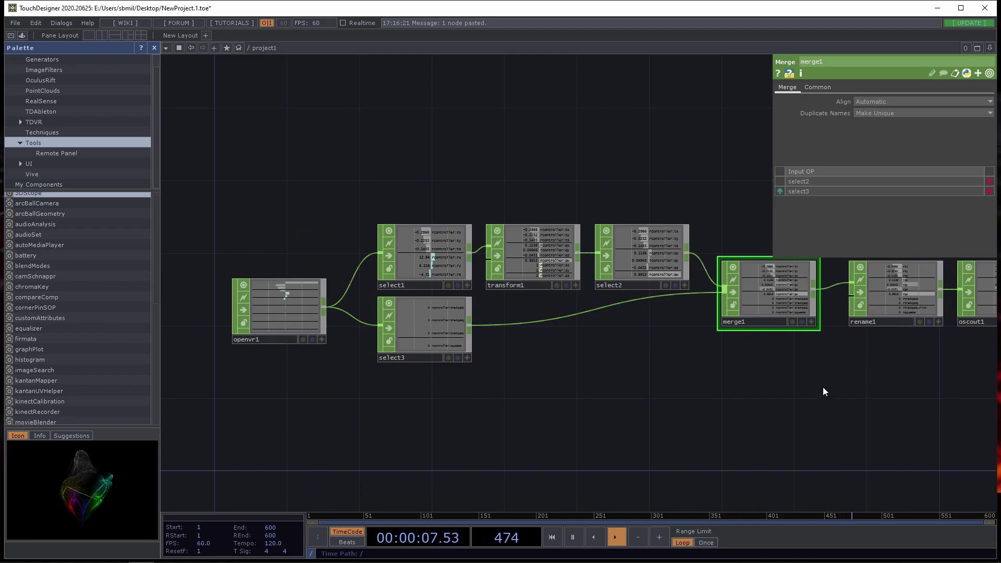
left_click_drag(822, 391, 592, 391)
scroll(728, 390, "up", 2)
scroll(728, 390, "up", 5)
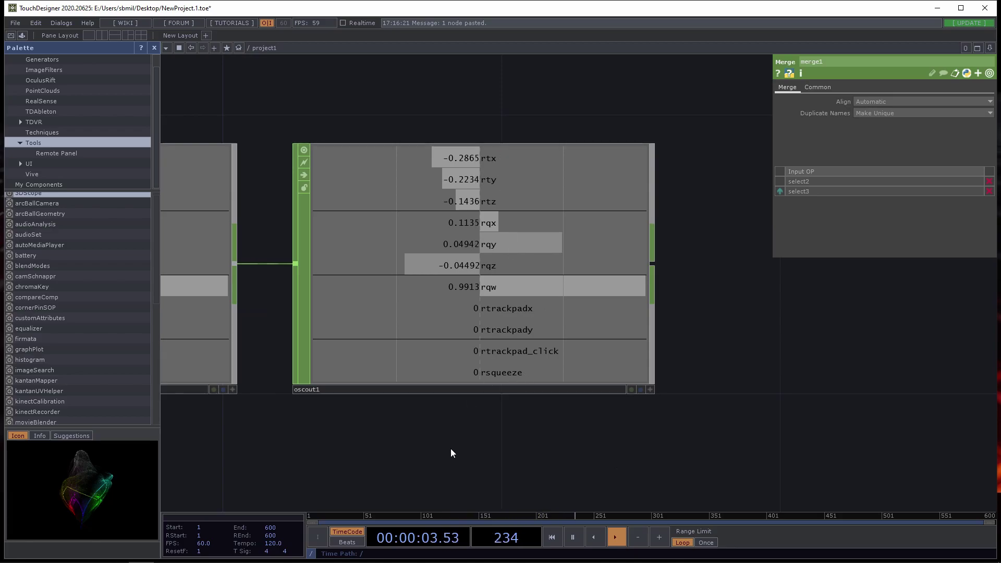
left_click_drag(451, 448, 706, 436)
scroll(574, 442, "down", 2)
left_click_drag(445, 447, 718, 335)
scroll(718, 335, "down", 2)
scroll(718, 335, "down", 1)
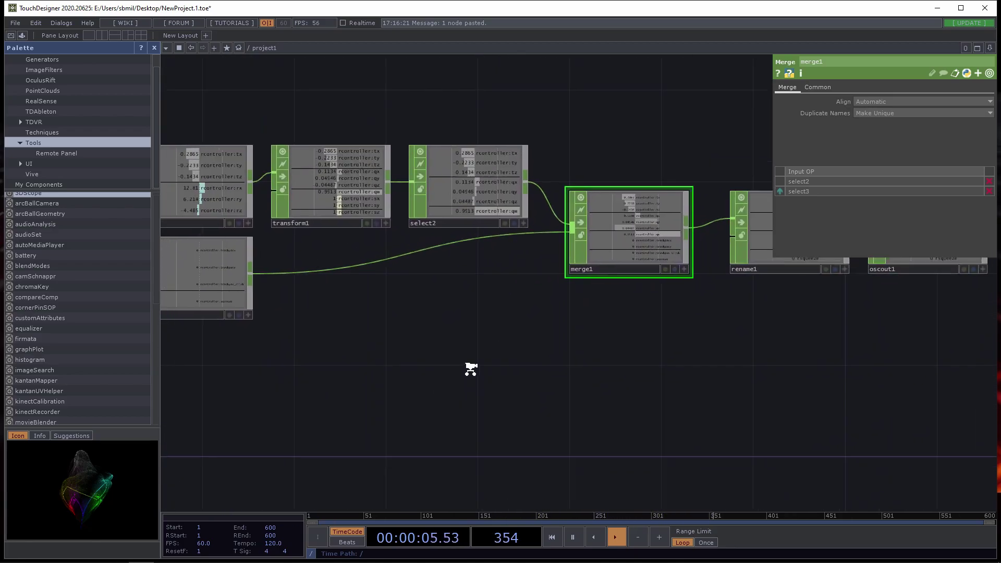
scroll(469, 369, "down", 2)
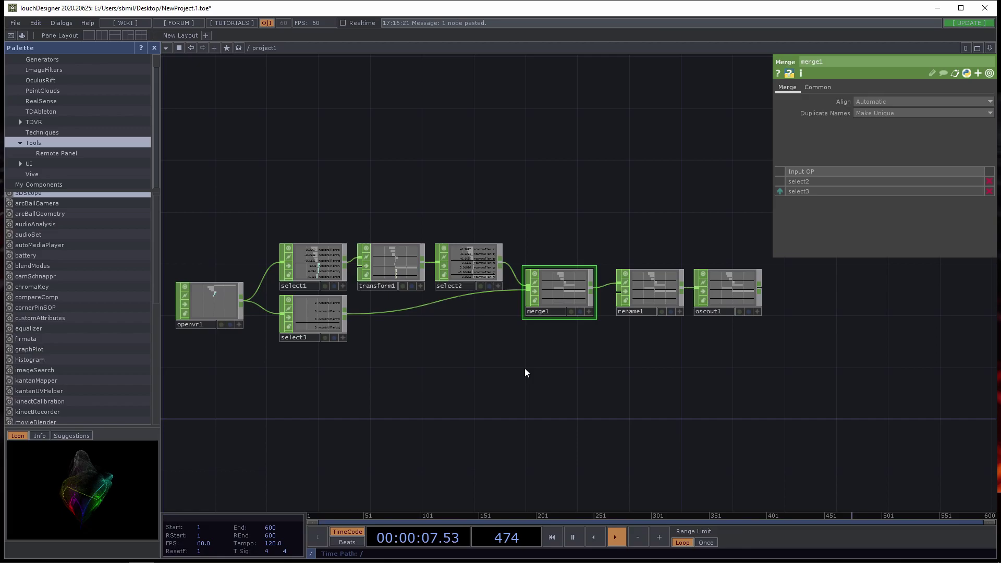
left_click_drag(772, 374, 555, 398)
scroll(487, 352, "up", 5)
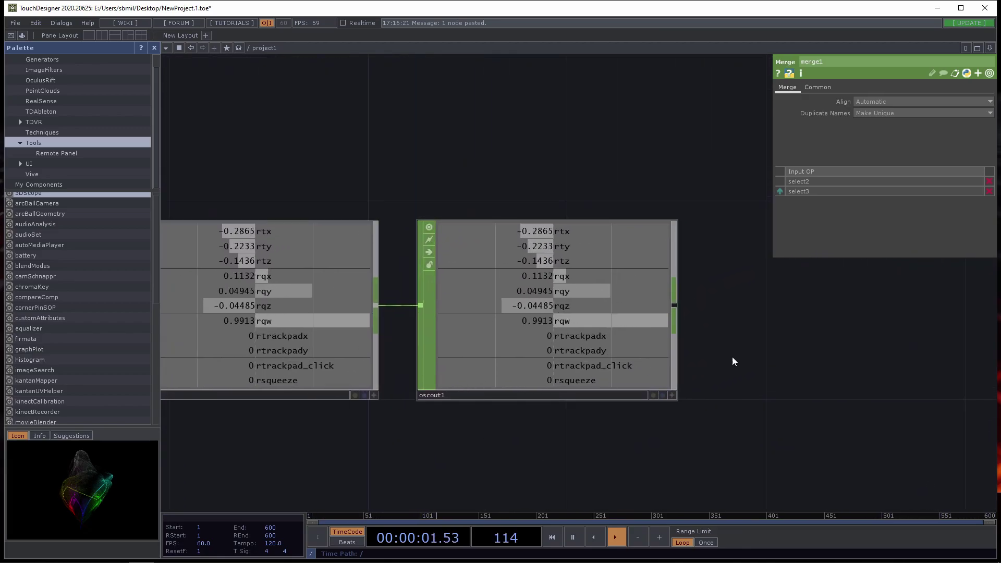
left_click(559, 332)
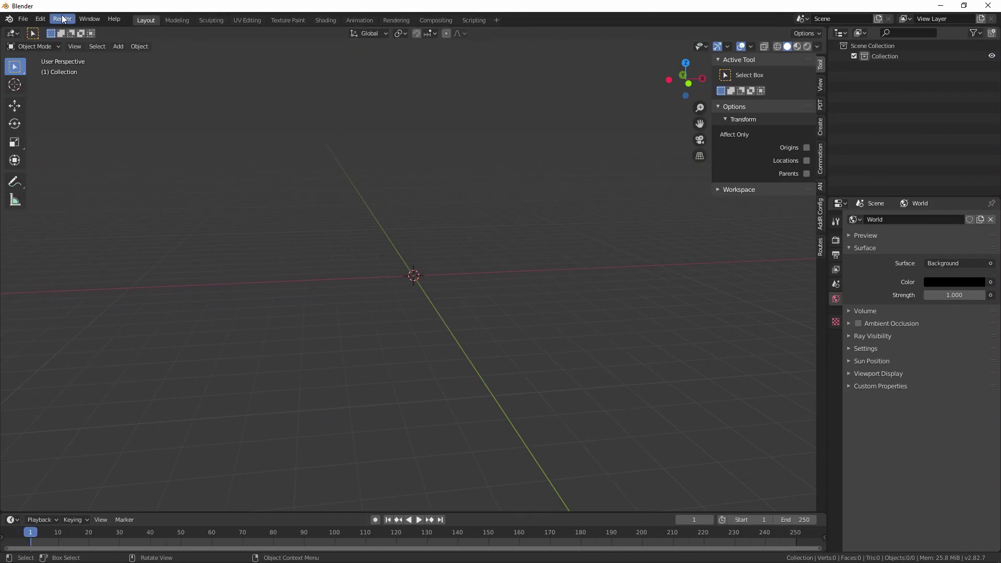
left_click(42, 20)
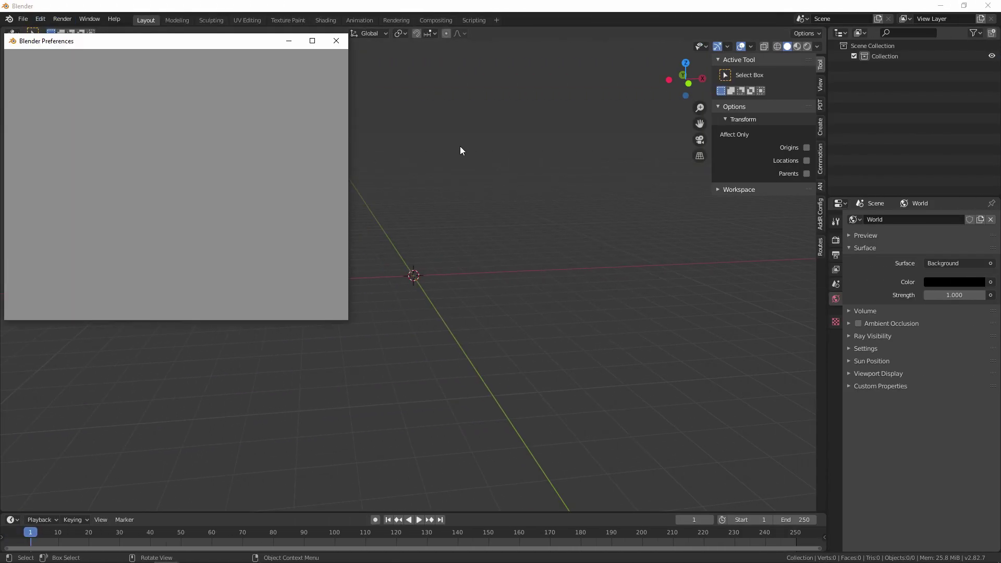
left_click(291, 72)
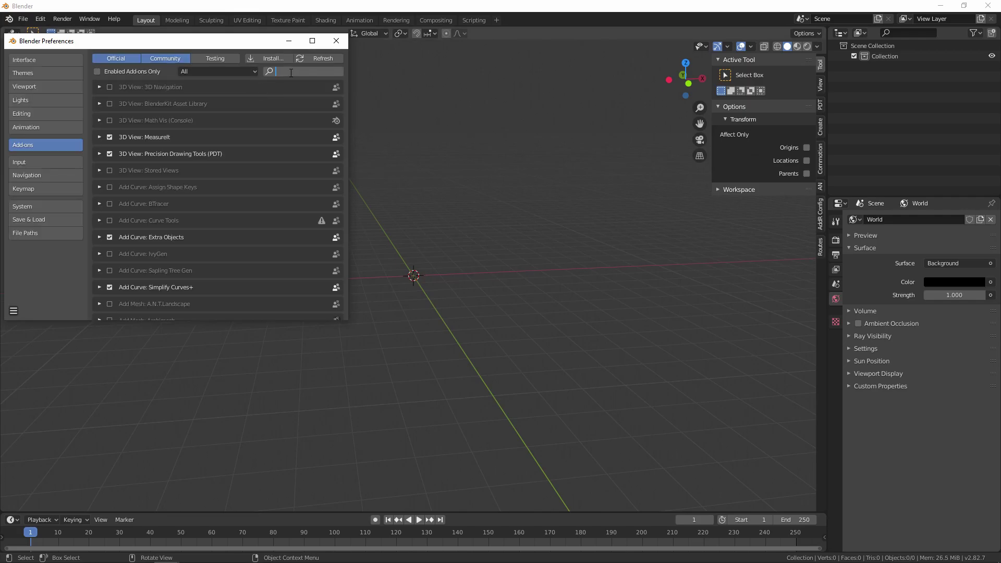
type("add")
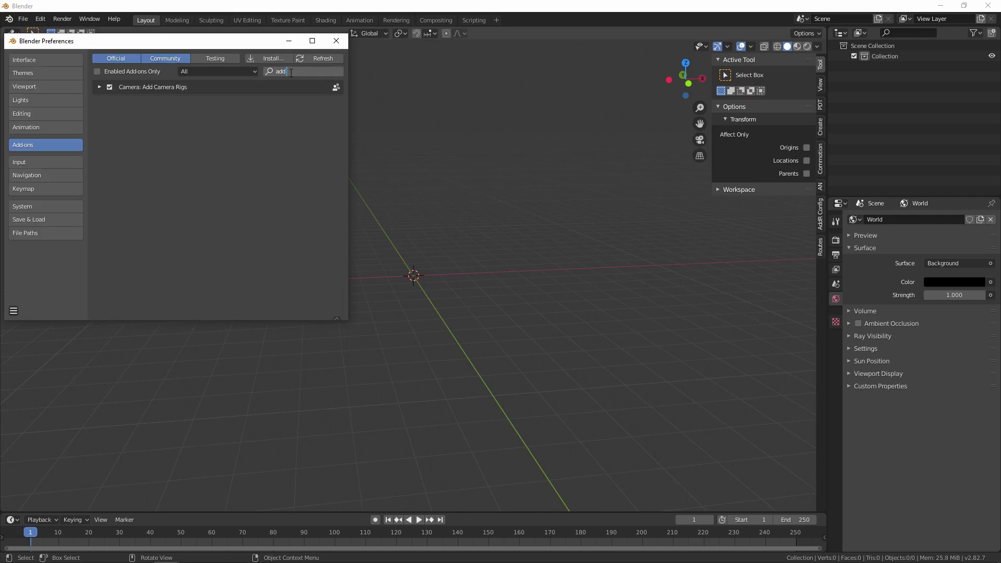
type("r")
key("Return")
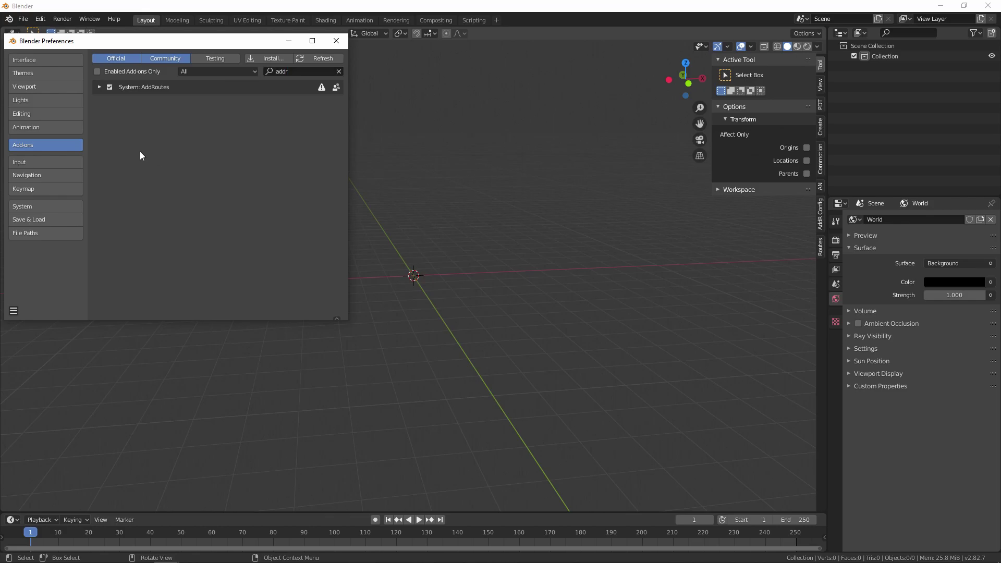
left_click(99, 87)
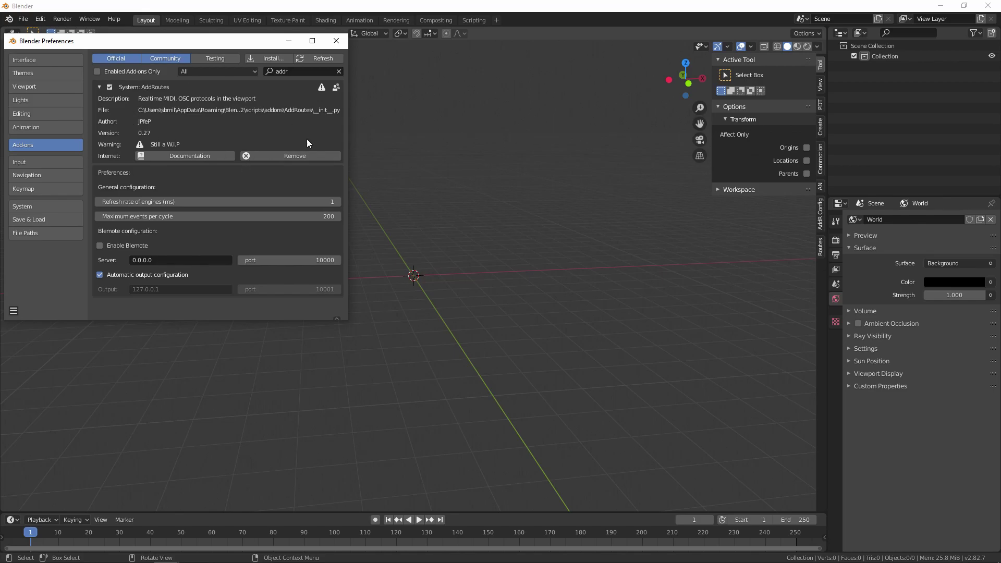
left_click(336, 41)
Set the AddRoutes OSC input port to 10000 in AddR Config, collapsing MIDI Config
left_click(821, 217)
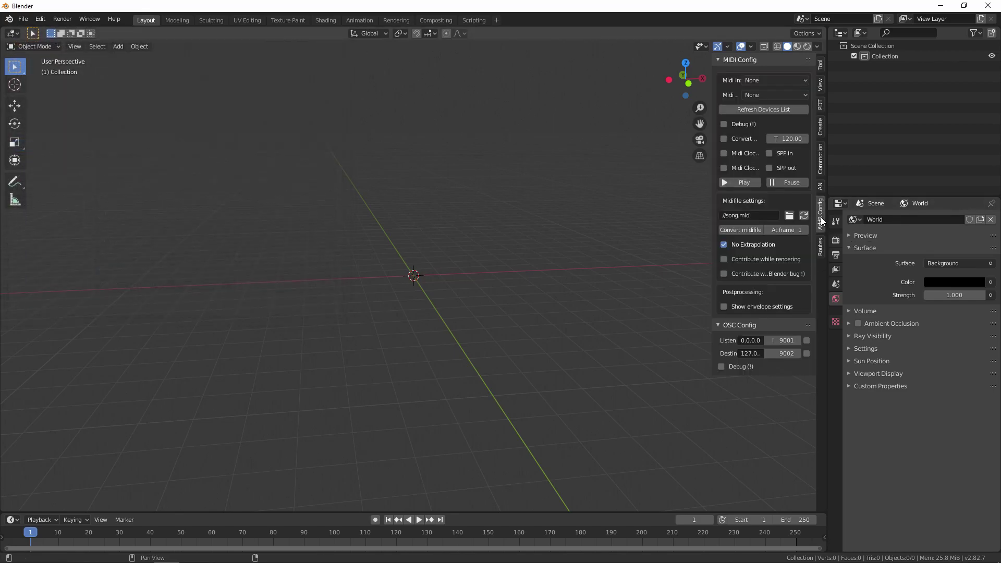
left_click(738, 60)
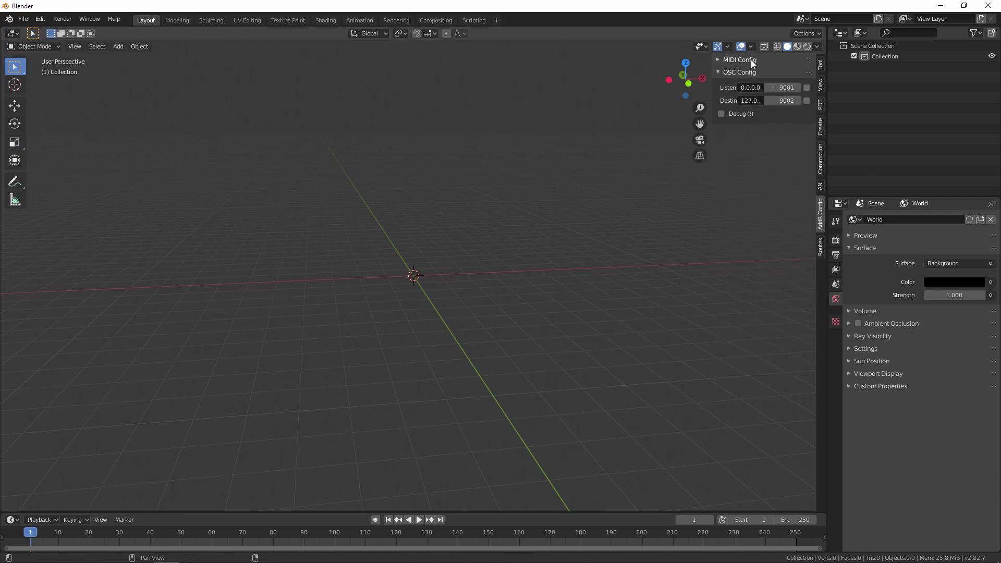
left_click_drag(712, 91, 687, 91)
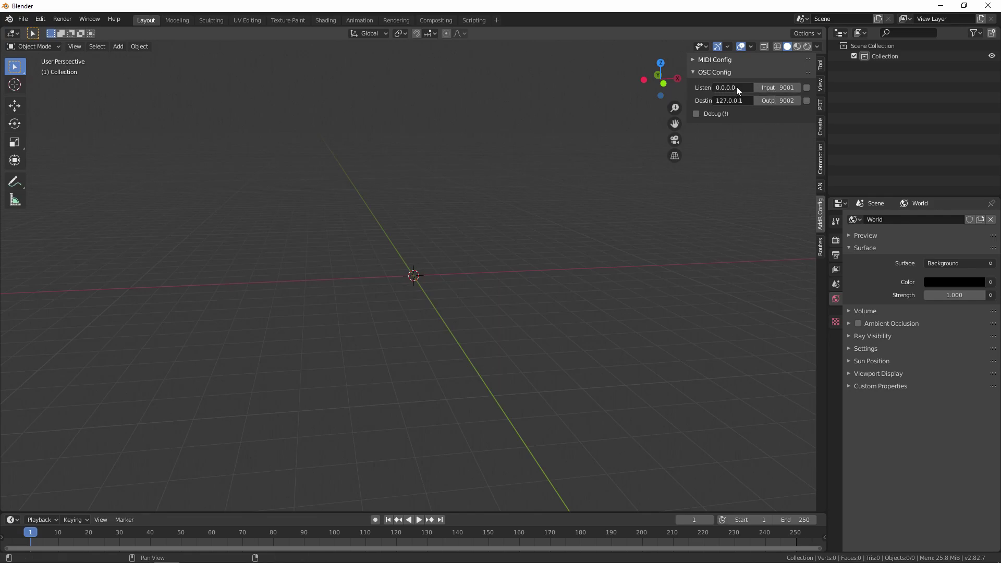
left_click(796, 88)
type("10000")
key("Return")
Adjust the sidebar width and bring up the AddRoutes Routes panel
left_click_drag(687, 84, 628, 100)
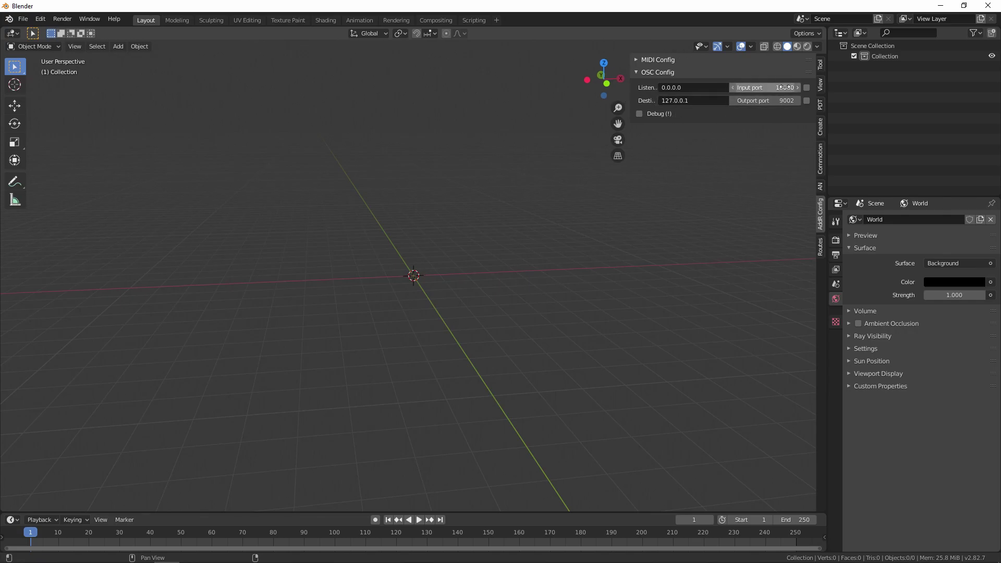
left_click_drag(632, 100, 693, 100)
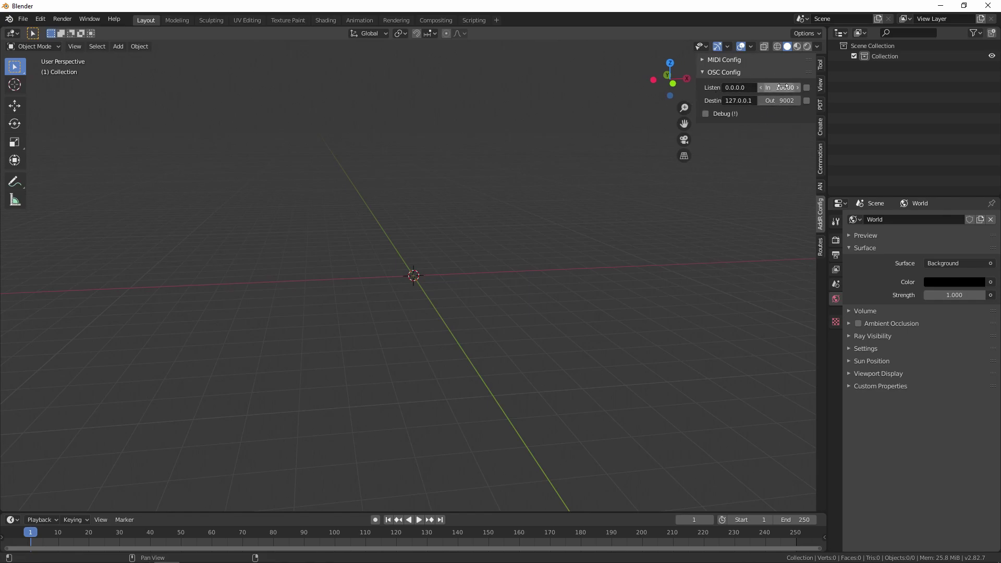
left_click(821, 246)
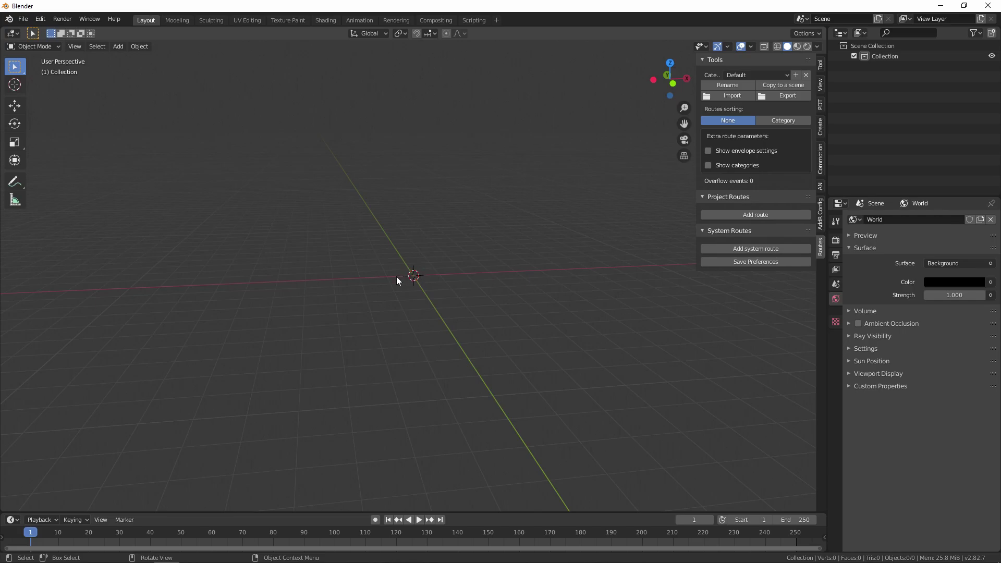
Add a Plain Axes empty and scale it 8 times along Z
key("shift+a")
mouse_move(396, 277)
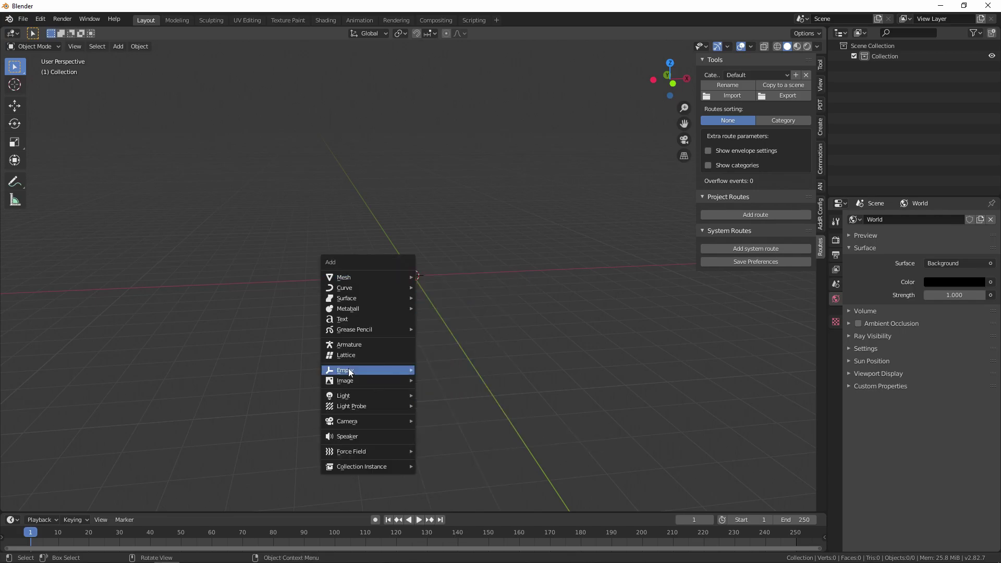
mouse_move(352, 371)
left_click(483, 372)
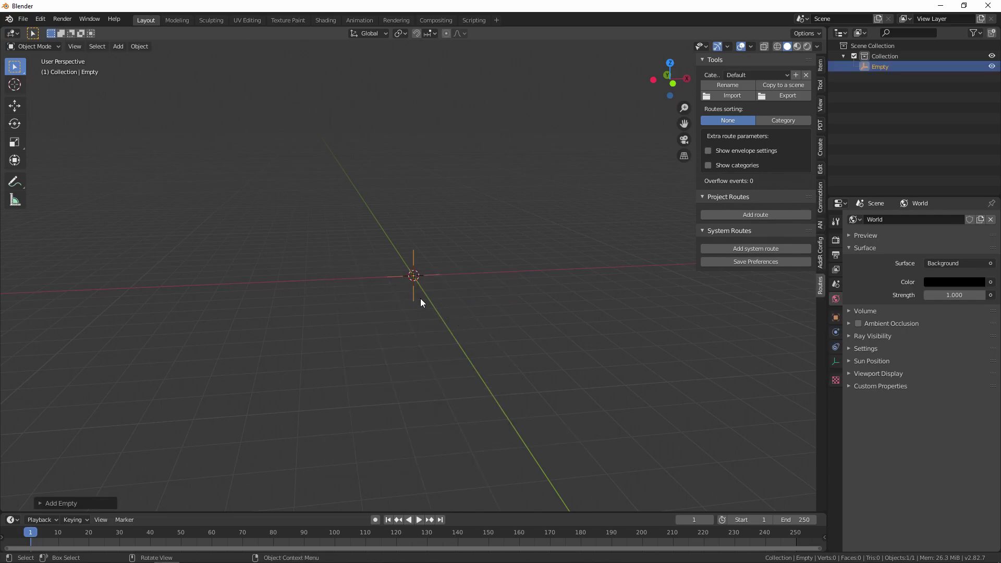
type("sz8")
key("Return")
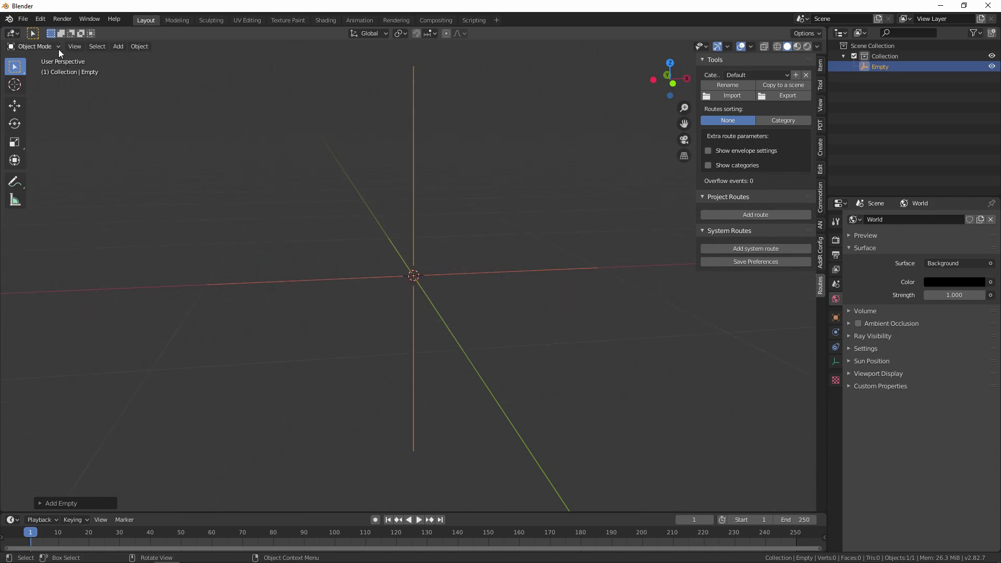
Import vr_controller_vive_1_5.obj as a Wavefront OBJ
left_click(23, 20)
mouse_move(75, 163)
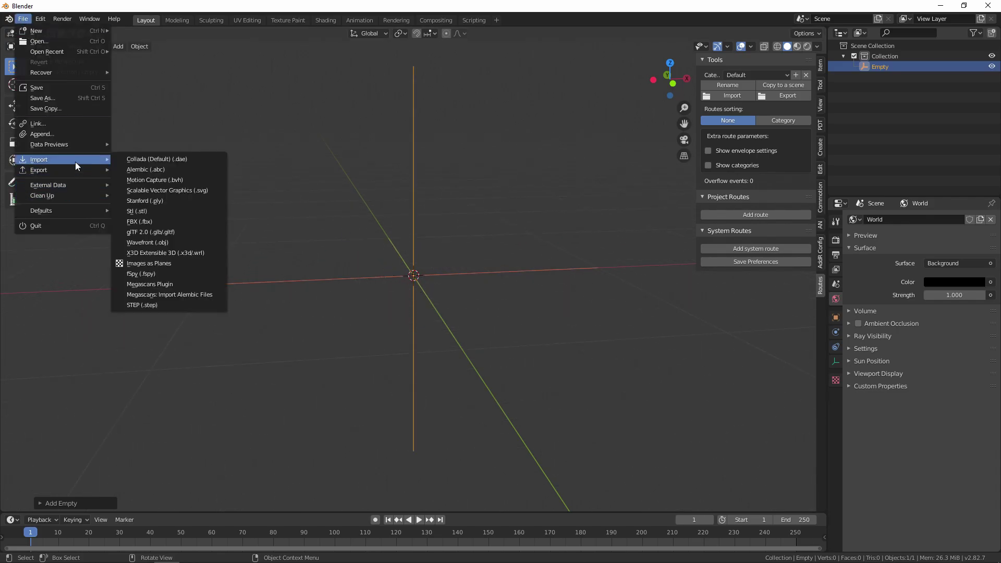
left_click(184, 243)
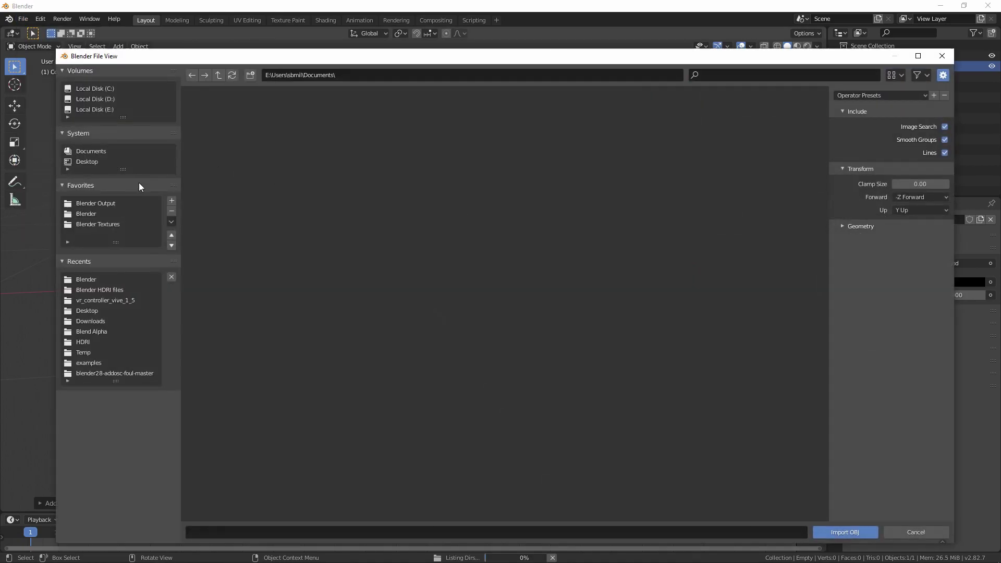
left_click(105, 300)
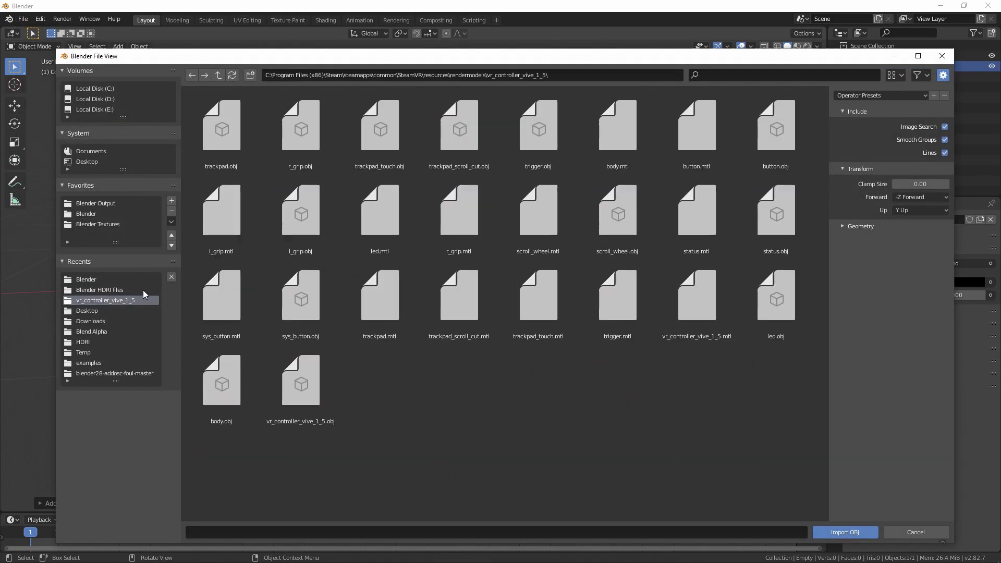
left_click(278, 387)
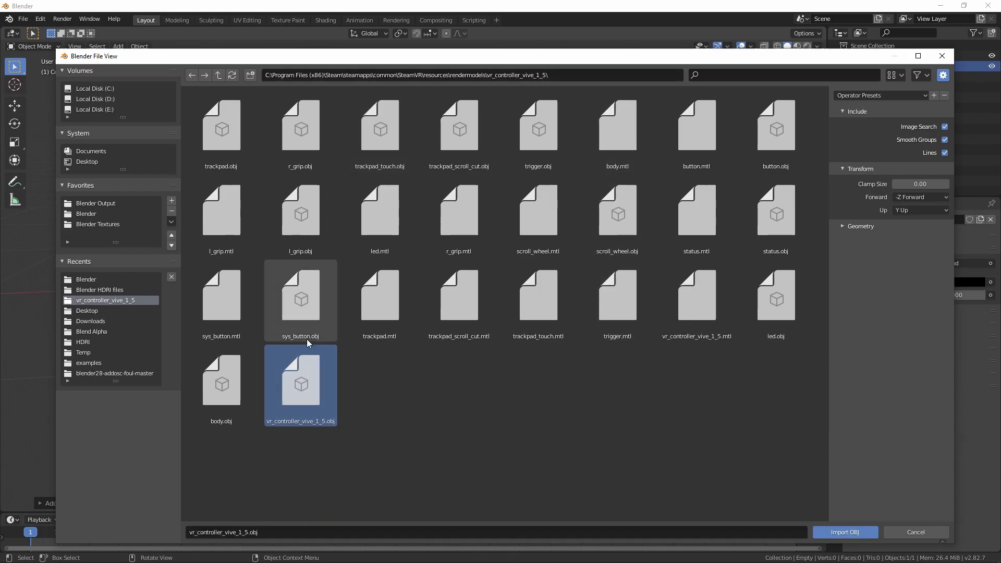
left_click(847, 534)
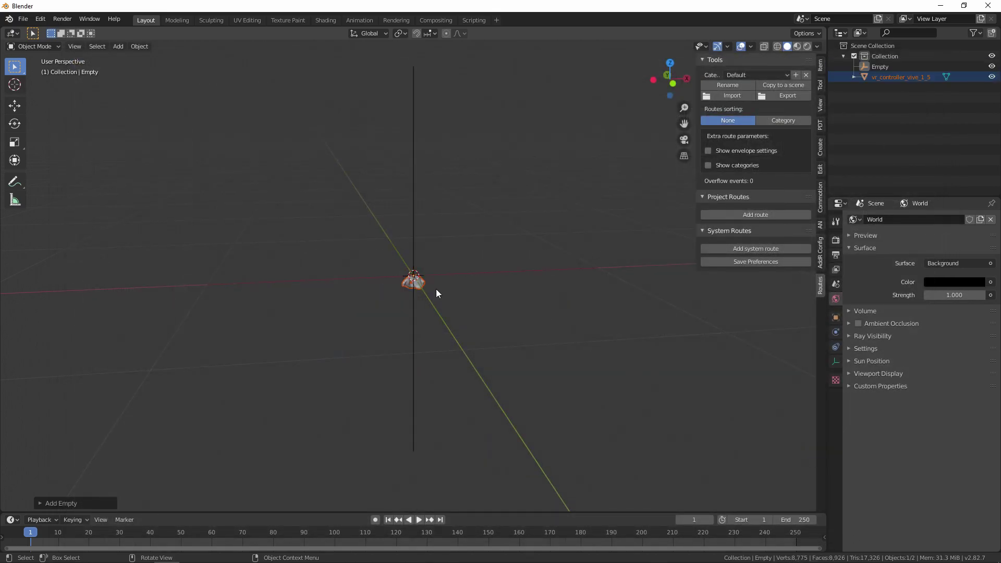
Parent vr_controller_vive_1_5 to the Empty in the Outliner, then select the Empty
middle_click_drag(501, 312, 528, 378)
scroll(442, 332, "up", 3)
scroll(553, 355, "down", 3)
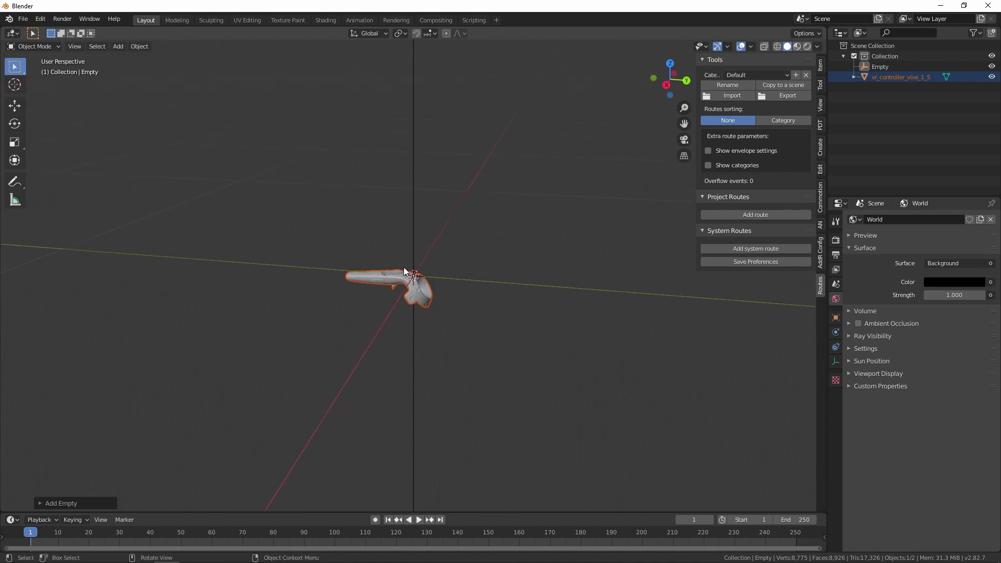
left_click(392, 283)
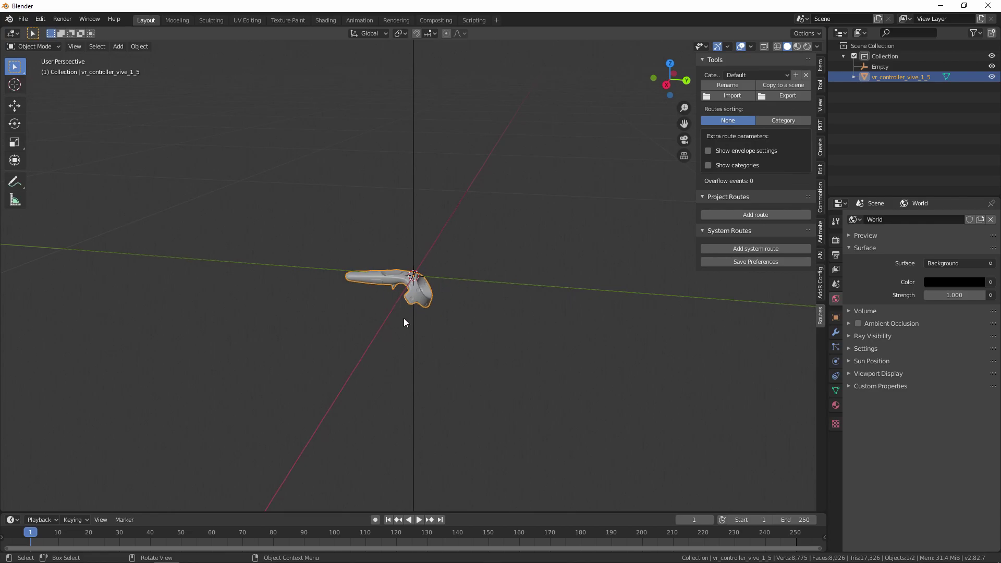
middle_click_drag(404, 322, 438, 284)
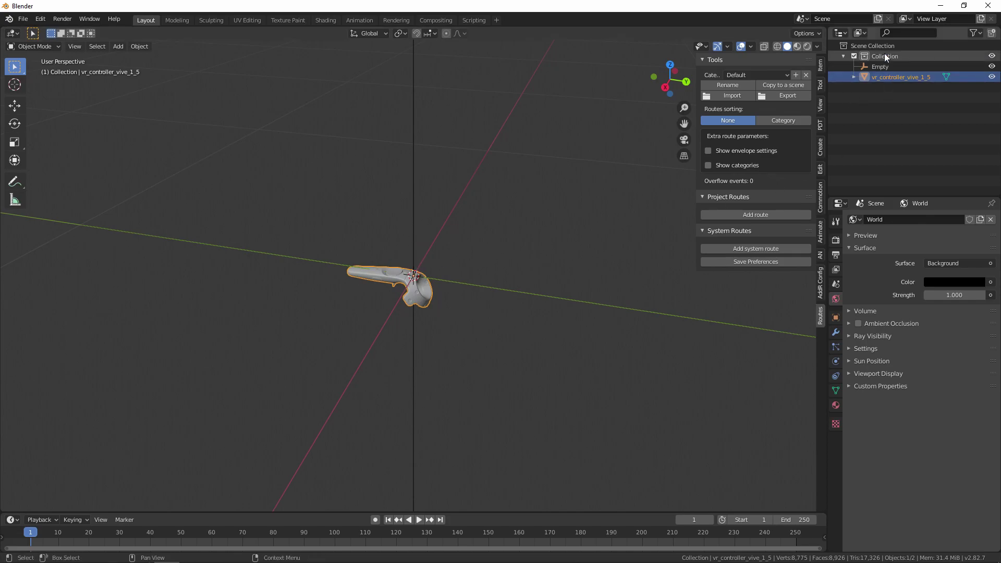
left_click_drag(886, 74, 884, 62)
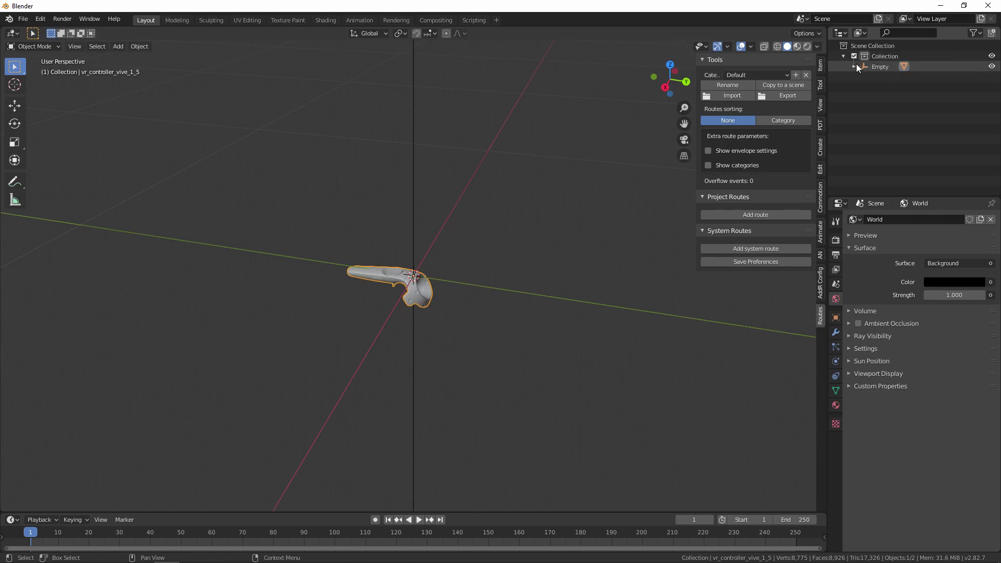
left_click(879, 65)
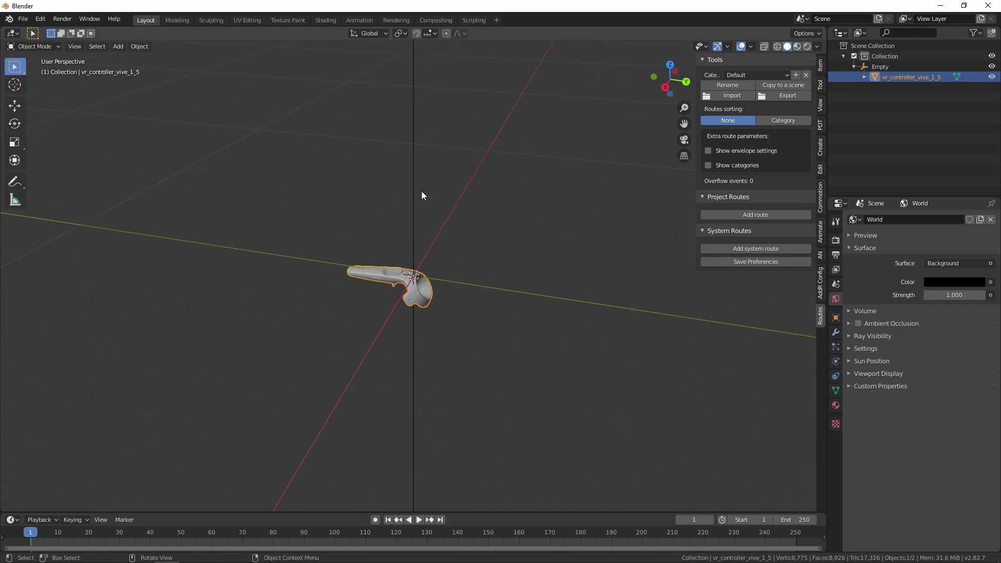
In Right Ortho view rotate the Empty -90°, then reselect the controller in perspective
key("KP_3")
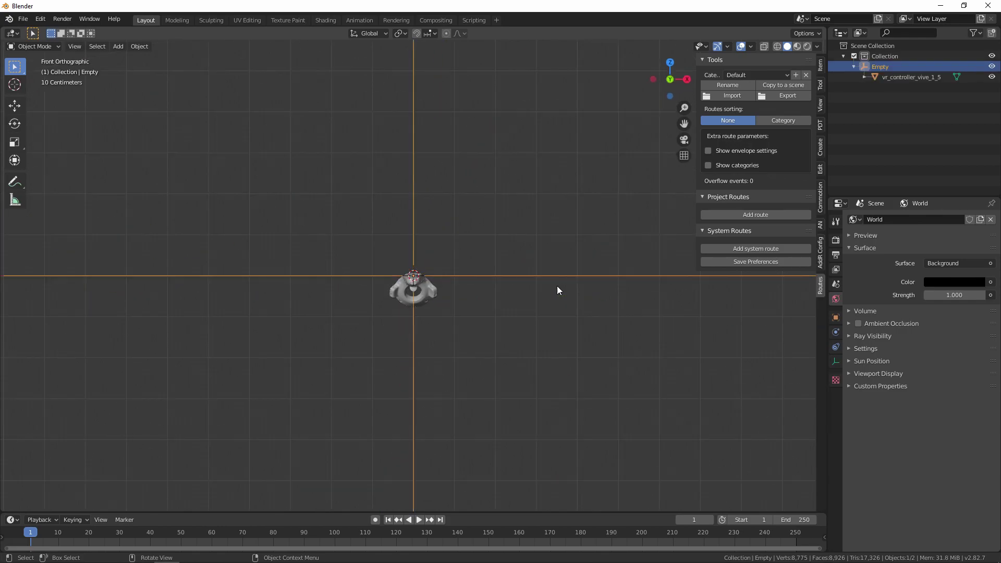
key("r")
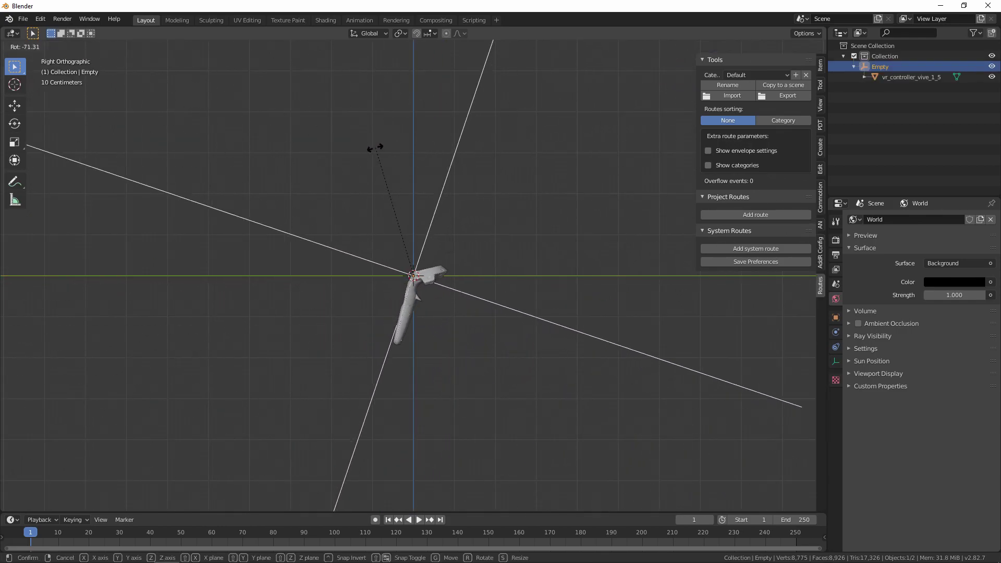
left_click(328, 146)
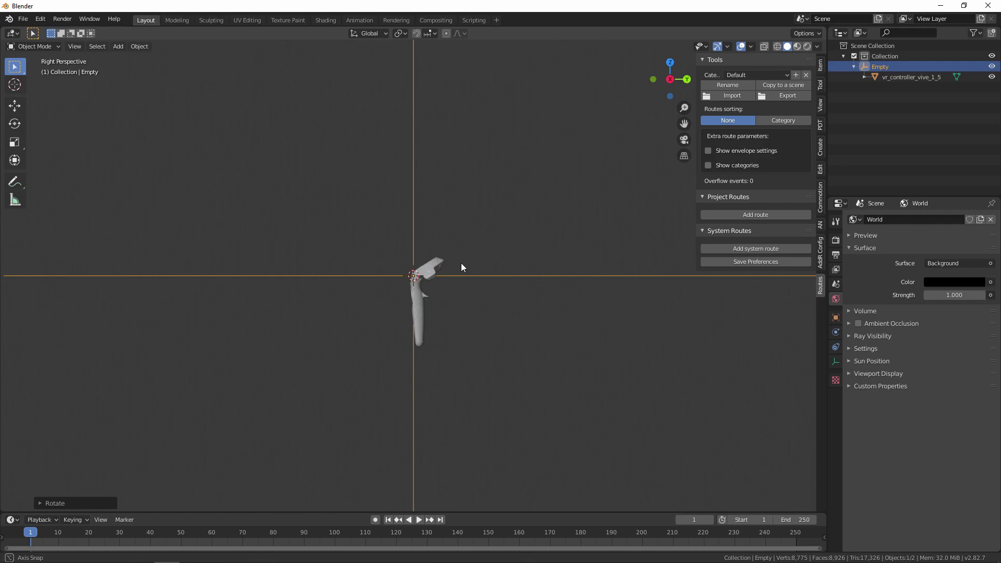
middle_click_drag(461, 263, 411, 294)
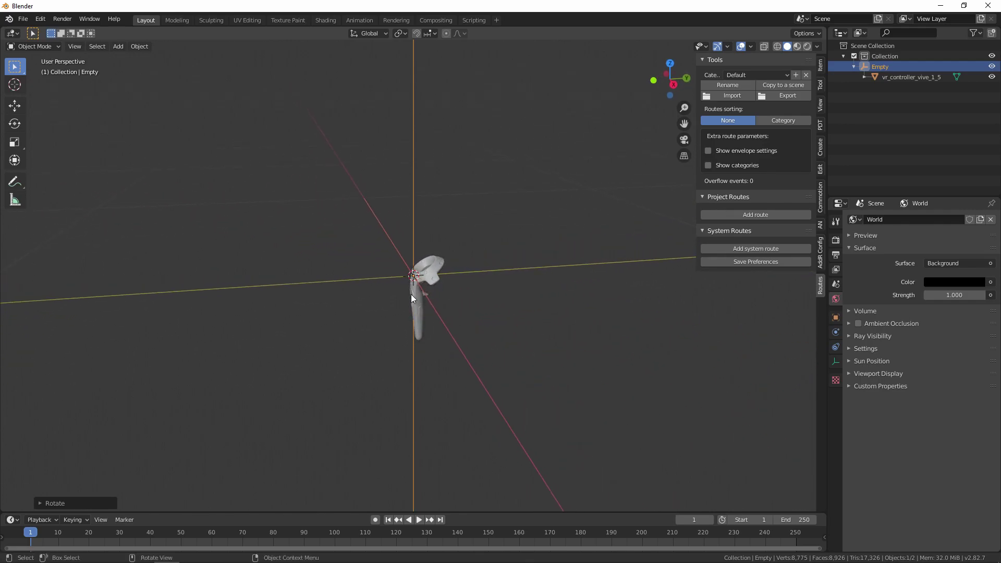
left_click(422, 319)
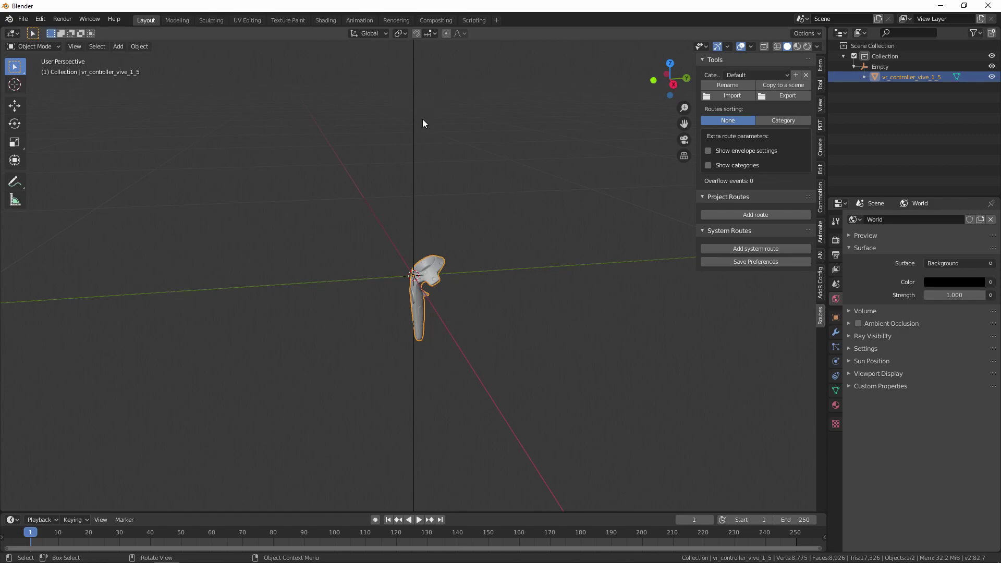
middle_click_drag(535, 367, 568, 371)
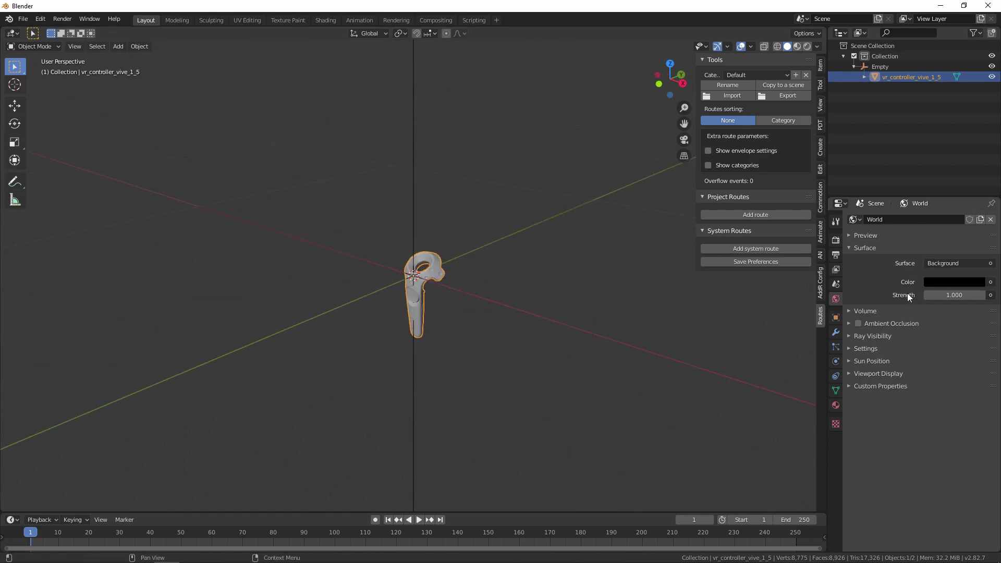
Set the controller's Rotation Mode to Quaternion (WXYZ) and bring up the Location X field's options
left_click(837, 317)
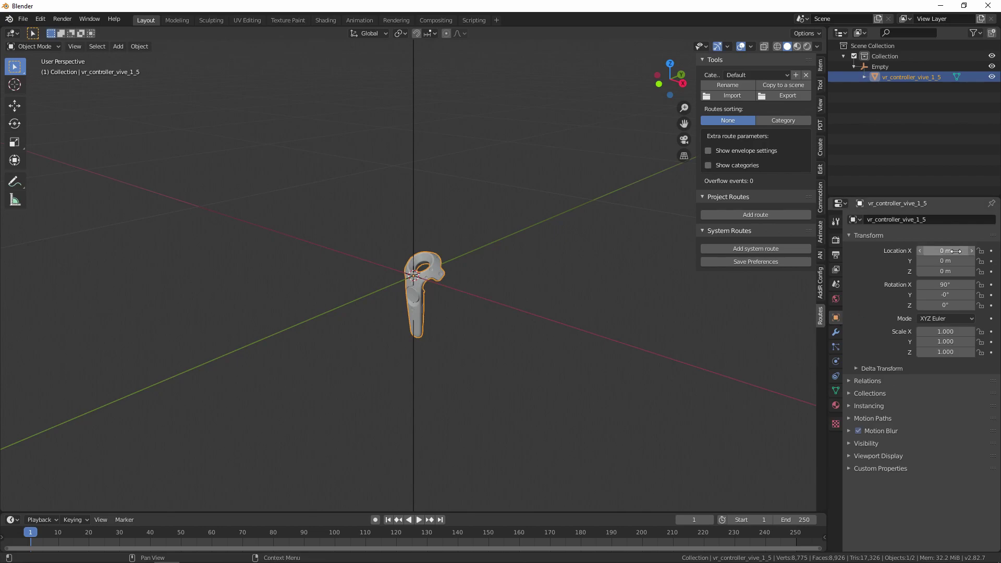
left_click(946, 319)
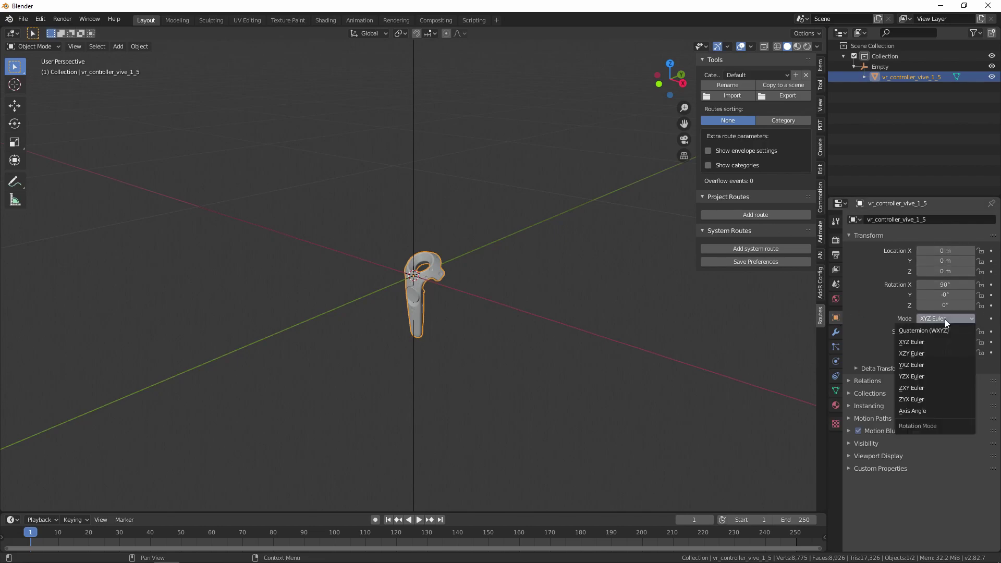
left_click(913, 331)
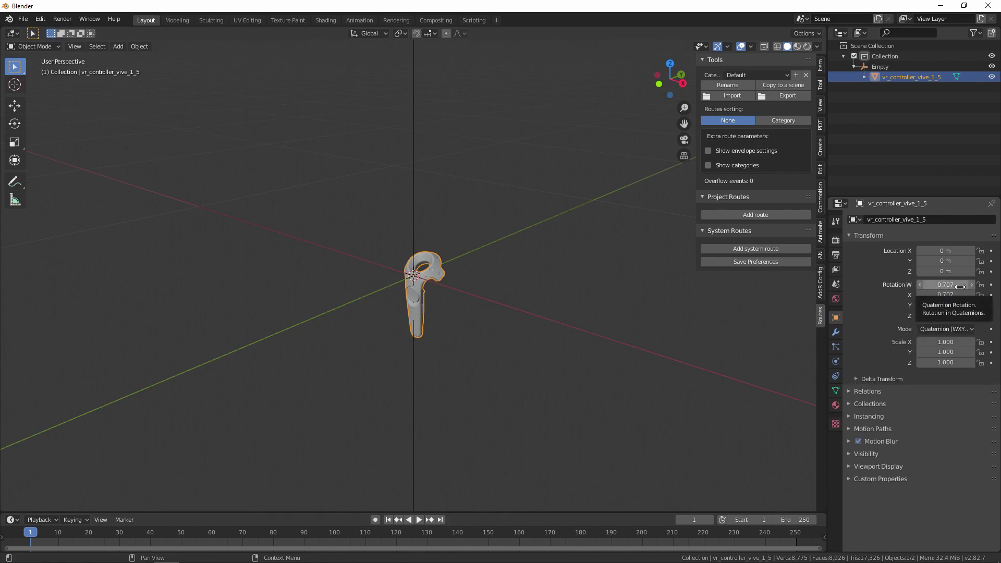
right_click(949, 251)
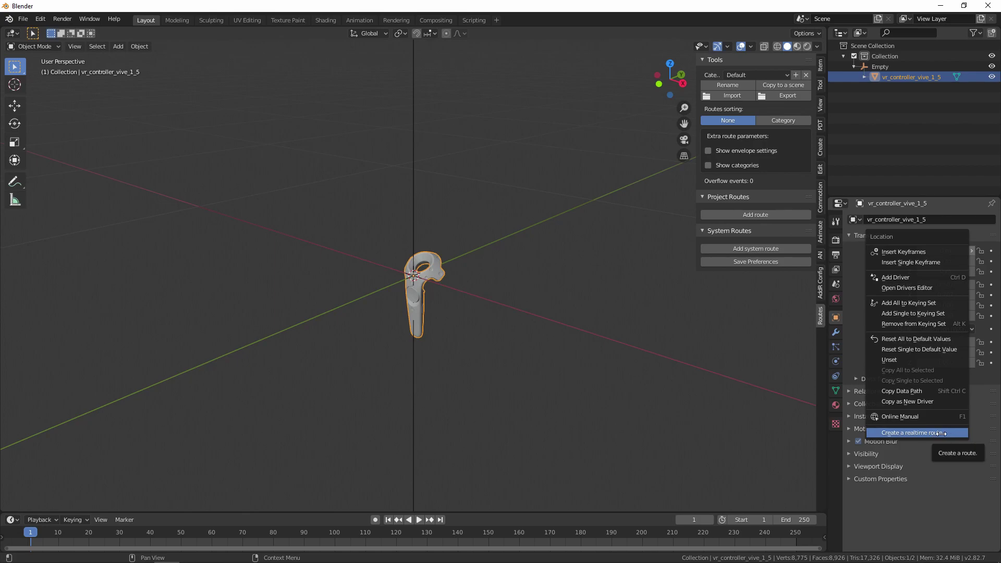
Create a realtime route for the controller's location using the OSC engine in Receive mode
left_click(955, 434)
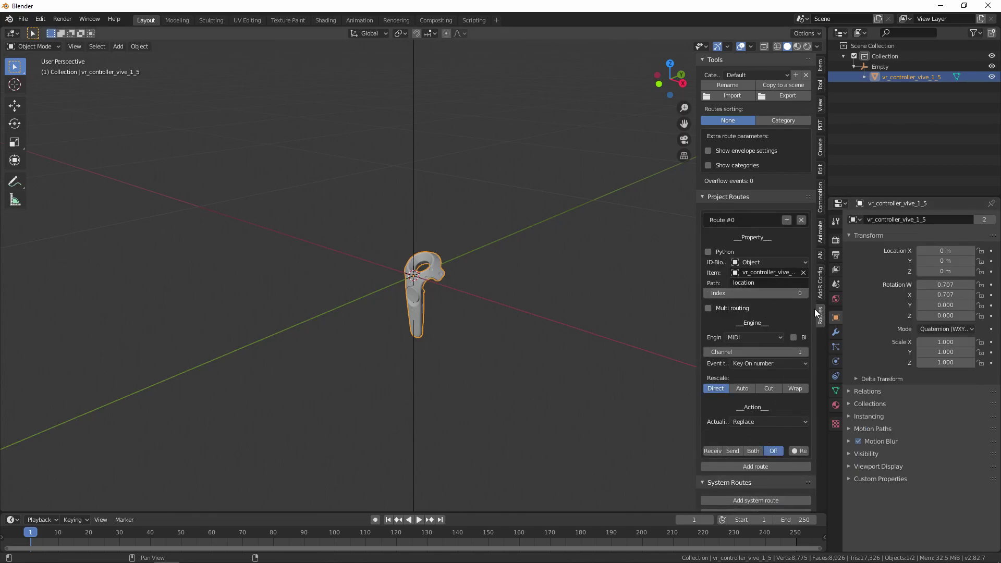
left_click(771, 338)
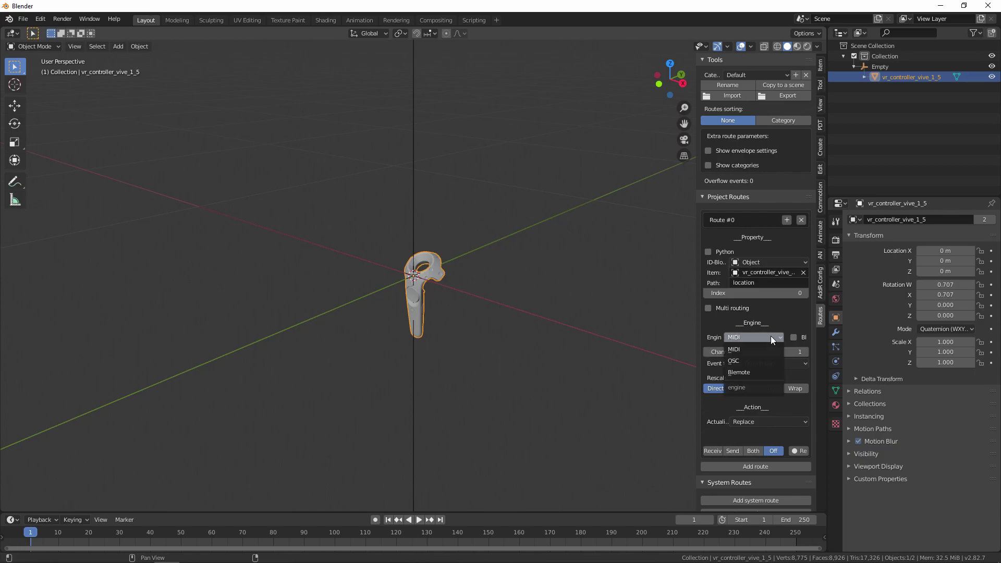
left_click(763, 358)
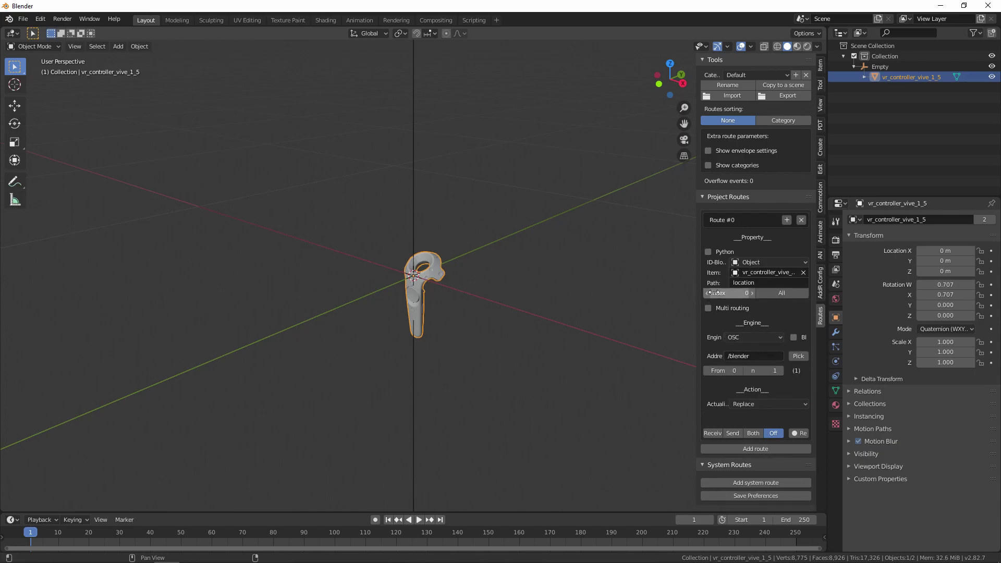
left_click(711, 434)
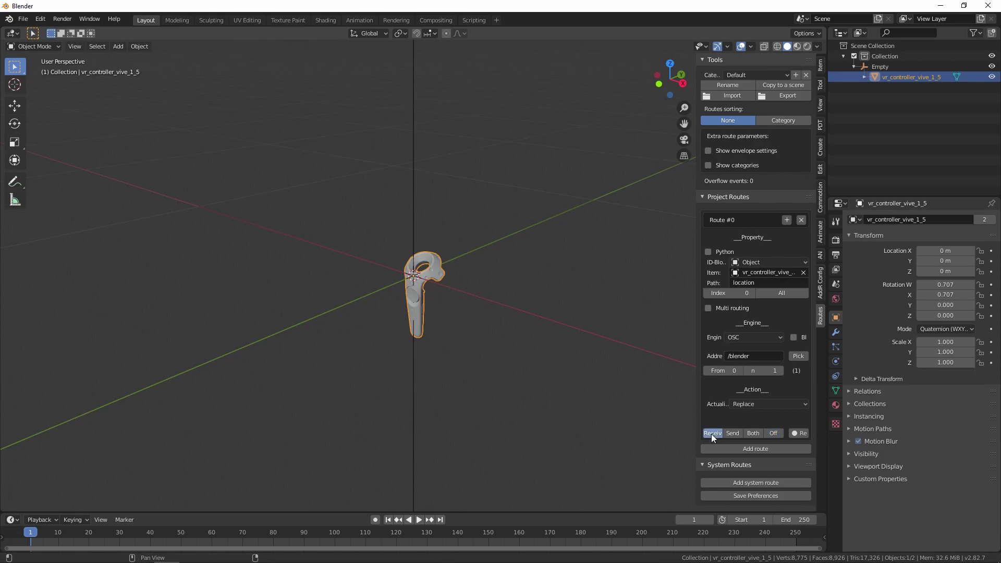
Change the route's OSC address to /rtx and check the AddR Config listening settings
left_click(767, 356)
key("BackSpace")
key("BackSpace")
key("BackSpace")
key("BackSpace")
key("BackSpace")
key("BackSpace")
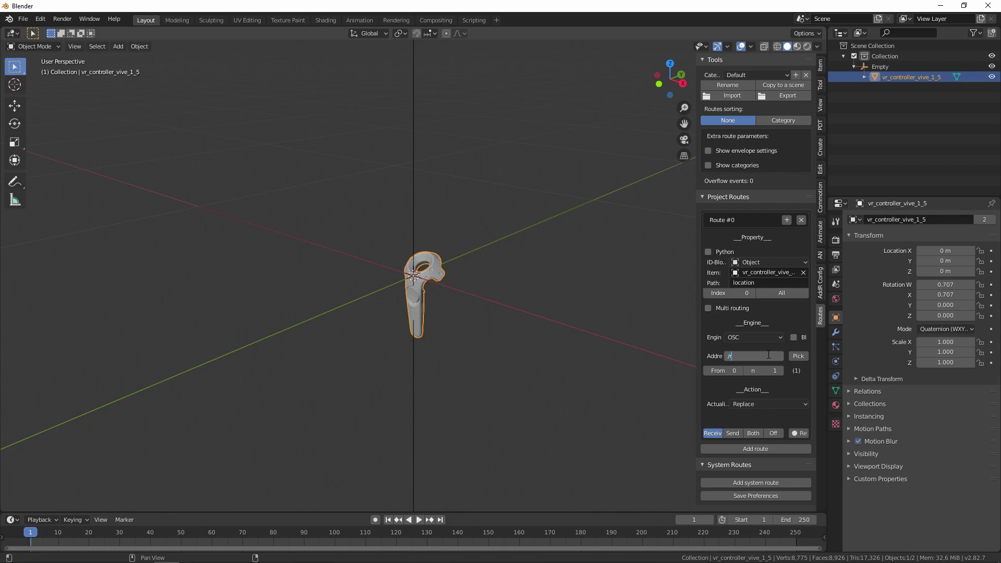
type("tx")
key("Return")
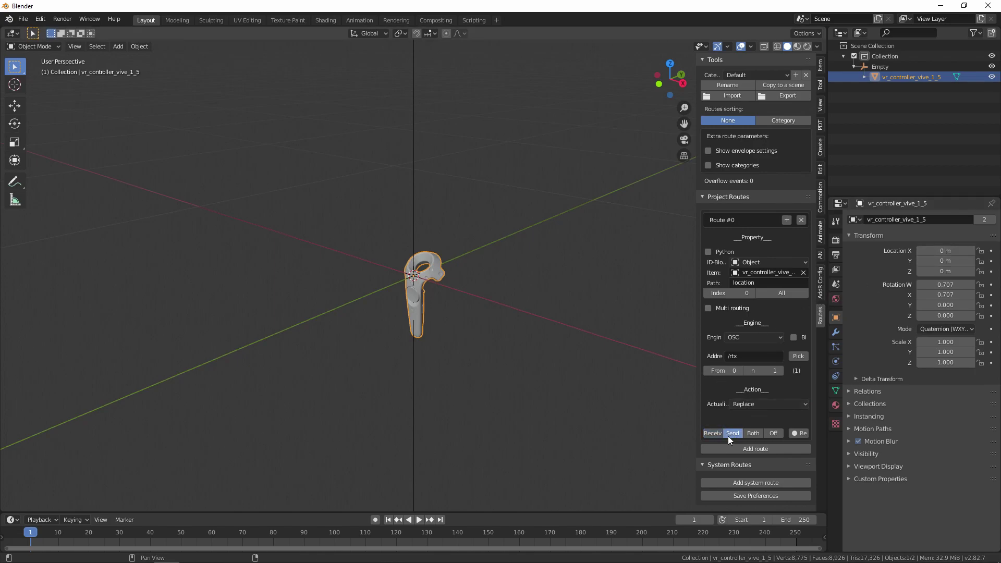
left_click(820, 288)
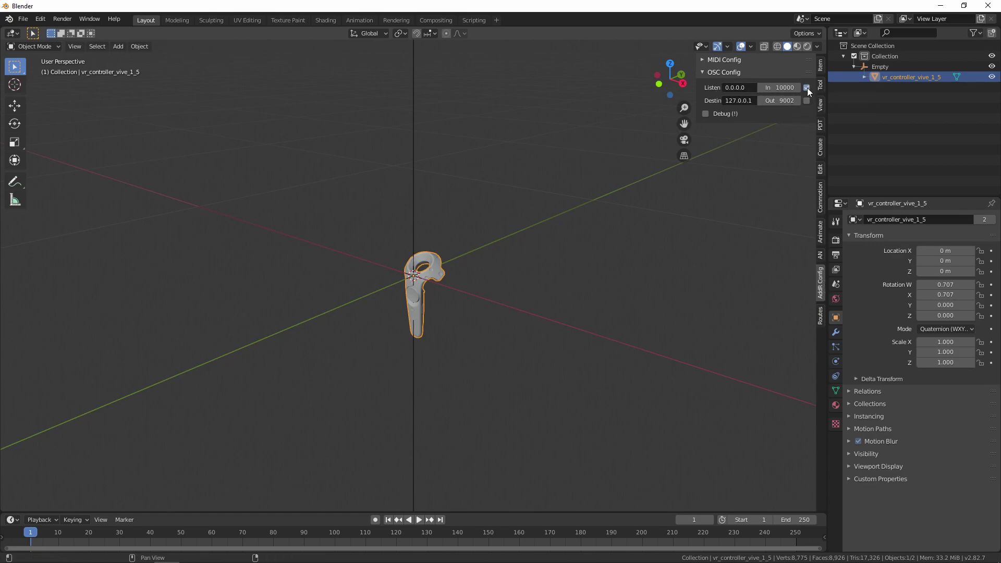
left_click(821, 316)
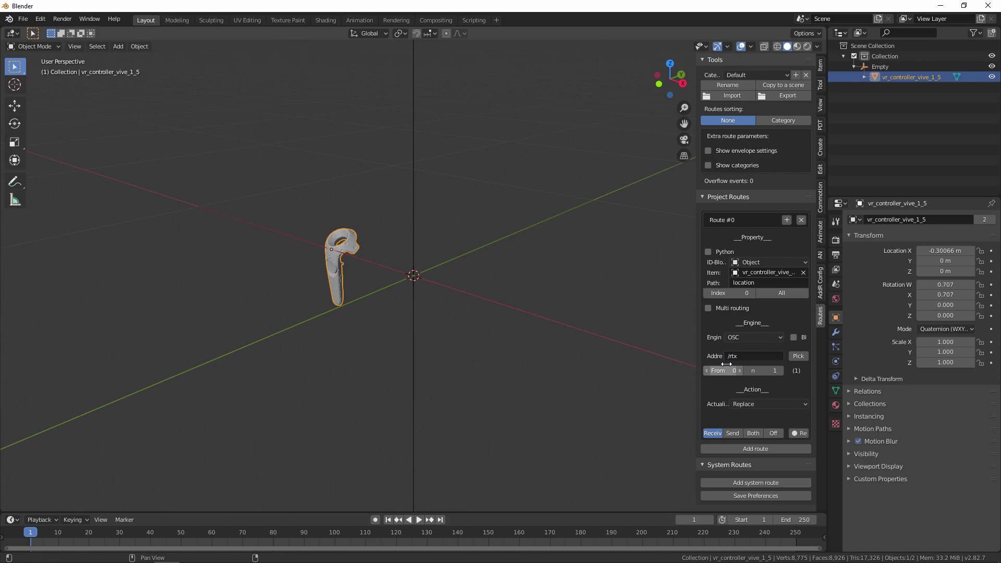
Copy Route #0 into a Location Y route with Index 1 and address /rty
left_click(787, 219)
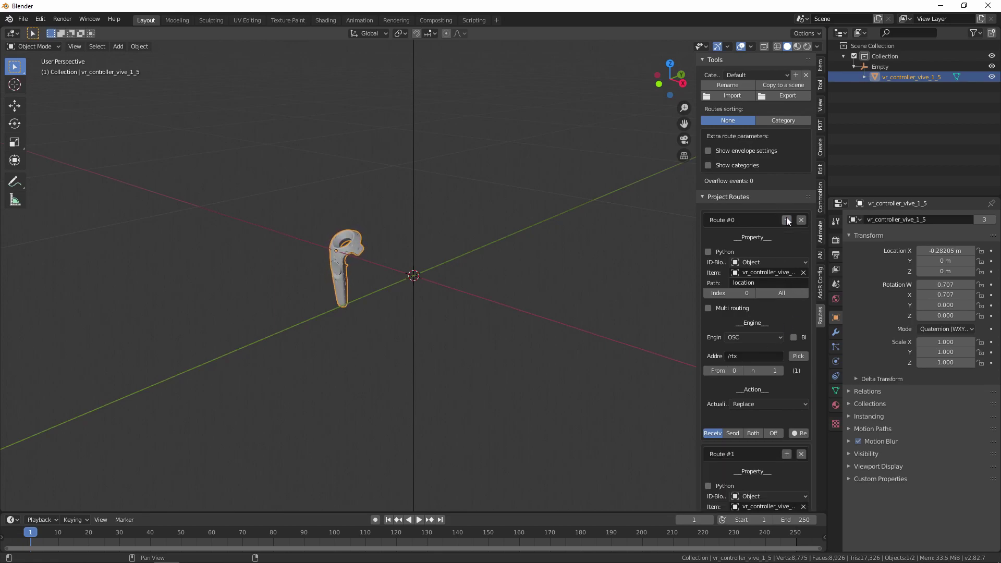
scroll(772, 334, "down", 10)
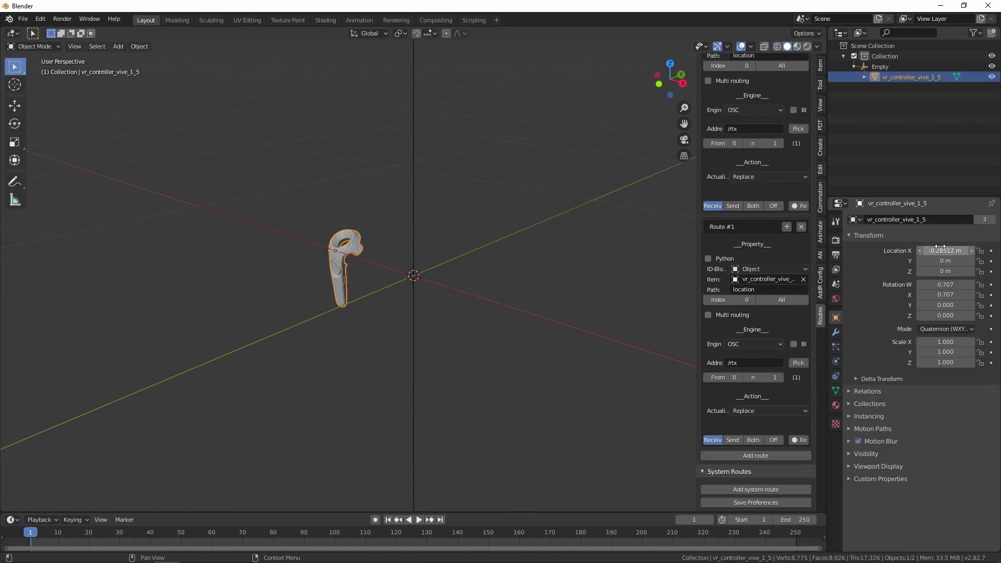
left_click(751, 299)
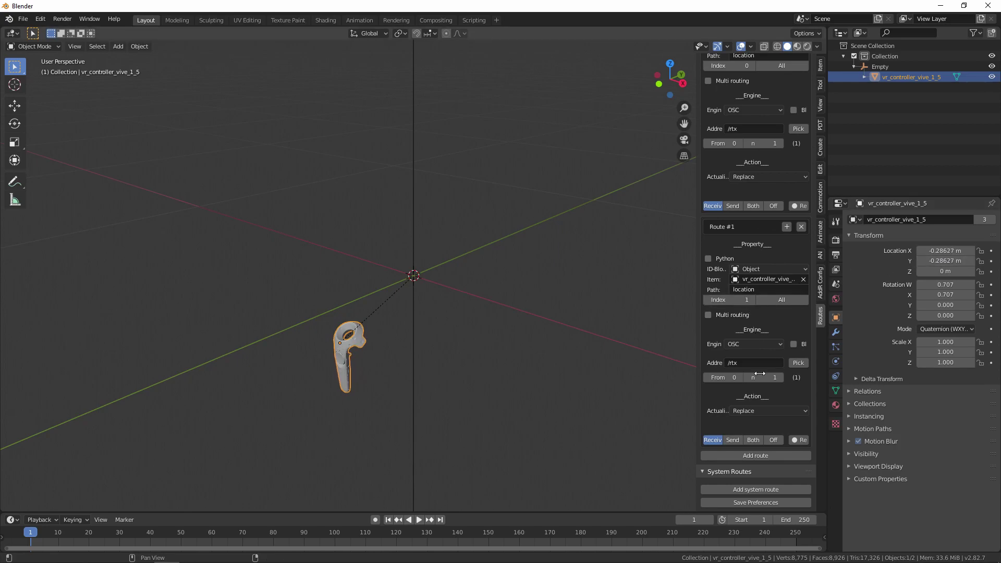
left_click(762, 364)
key("BackSpace")
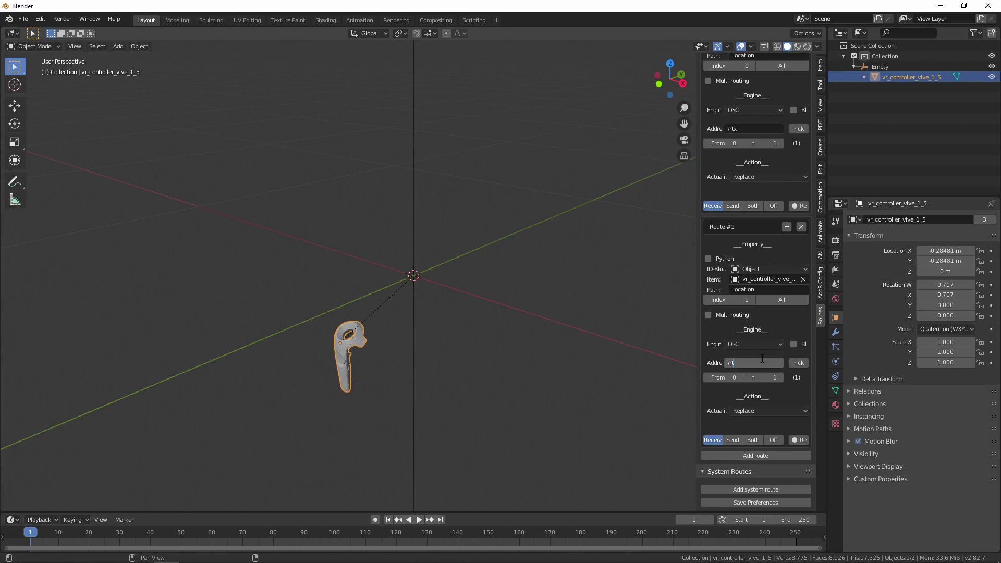
type("y")
key("Return")
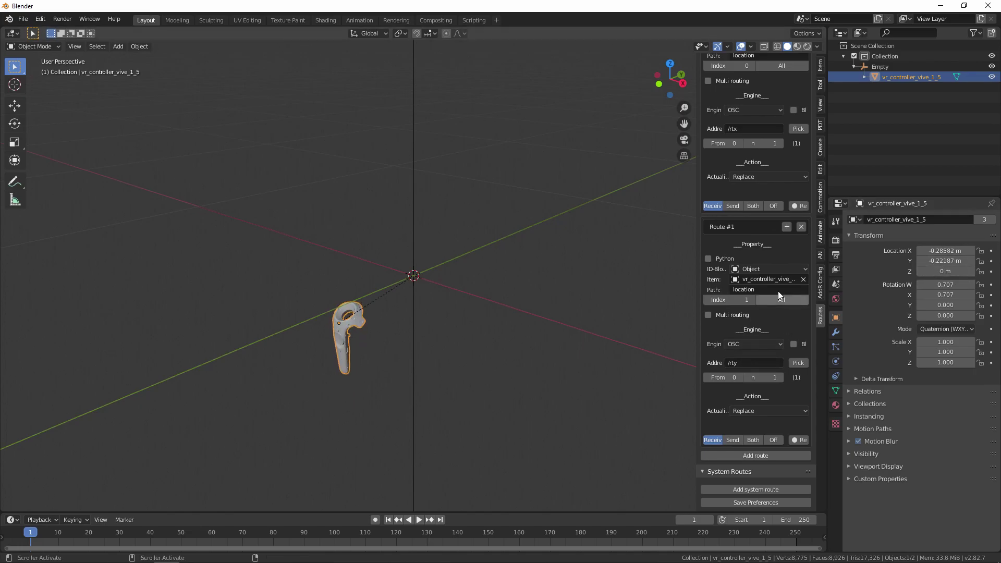
Copy the route again into a Location Z route with Index 2 and address /rtz
left_click(787, 227)
scroll(764, 392, "down", 8)
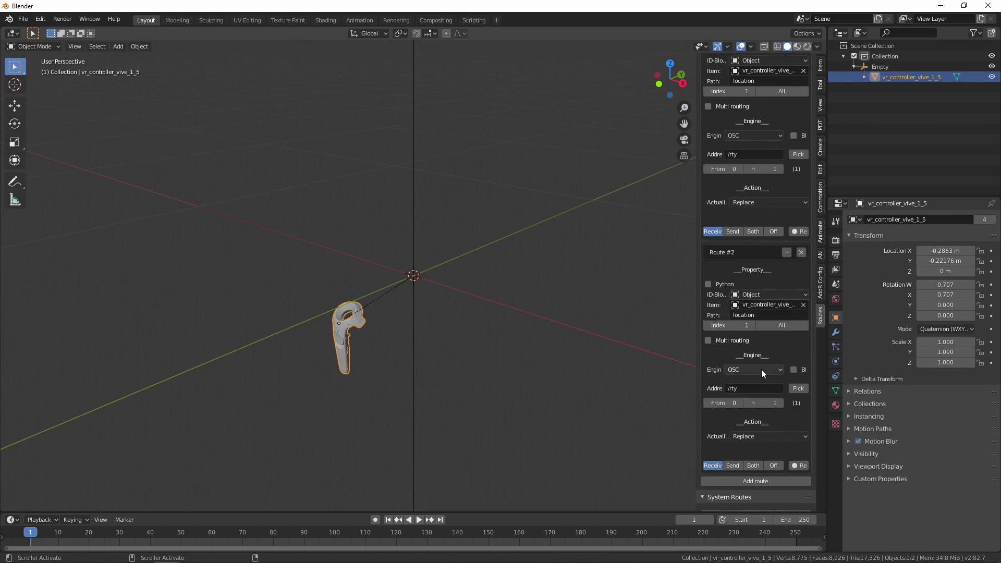
left_click(754, 322)
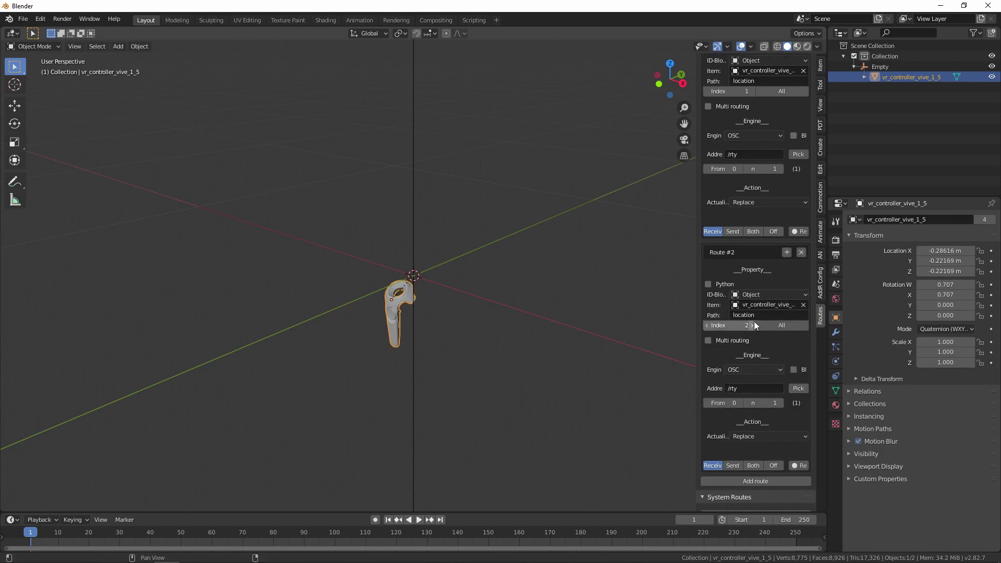
left_click(765, 389)
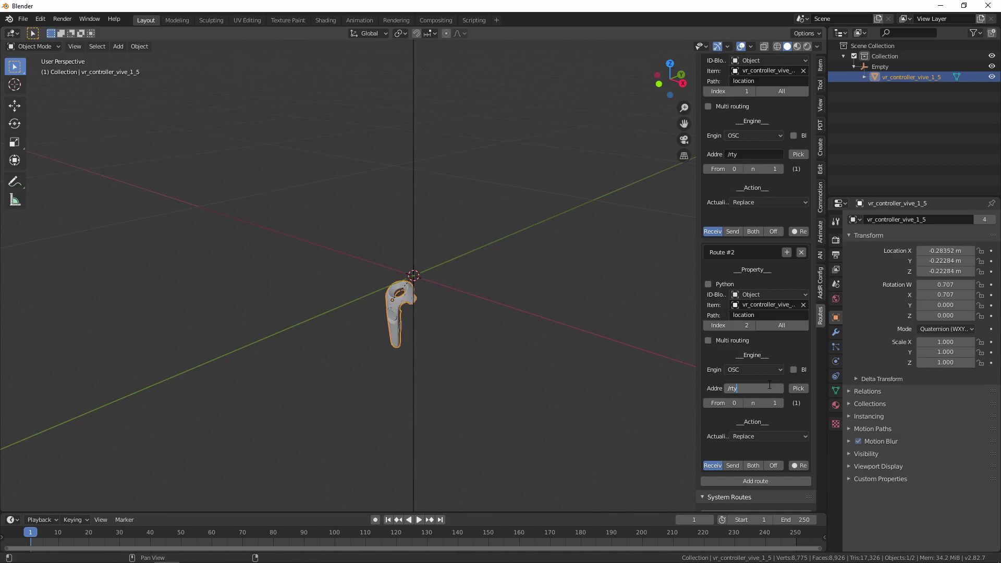
type("/rtz")
key("Return")
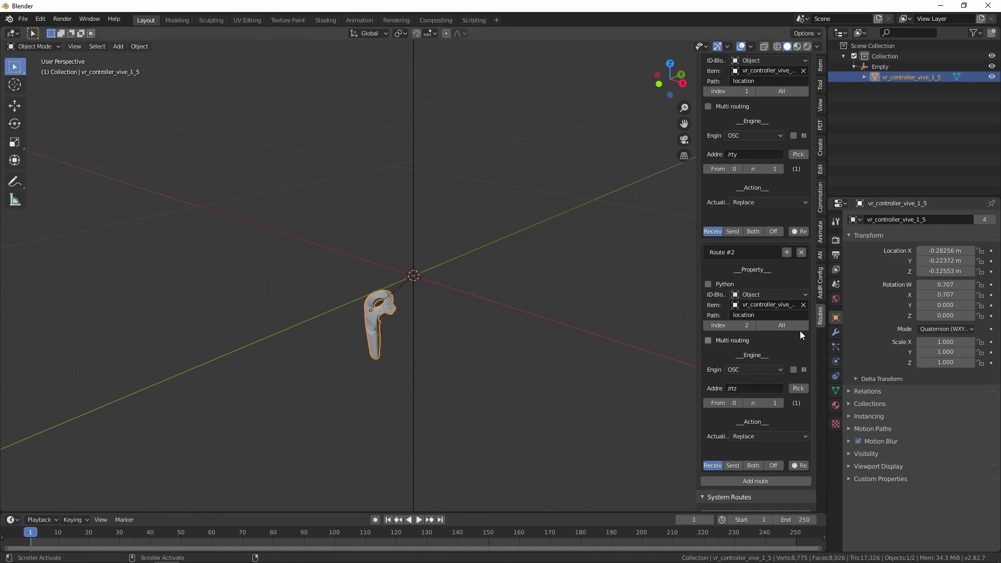
scroll(772, 355, "up", 15)
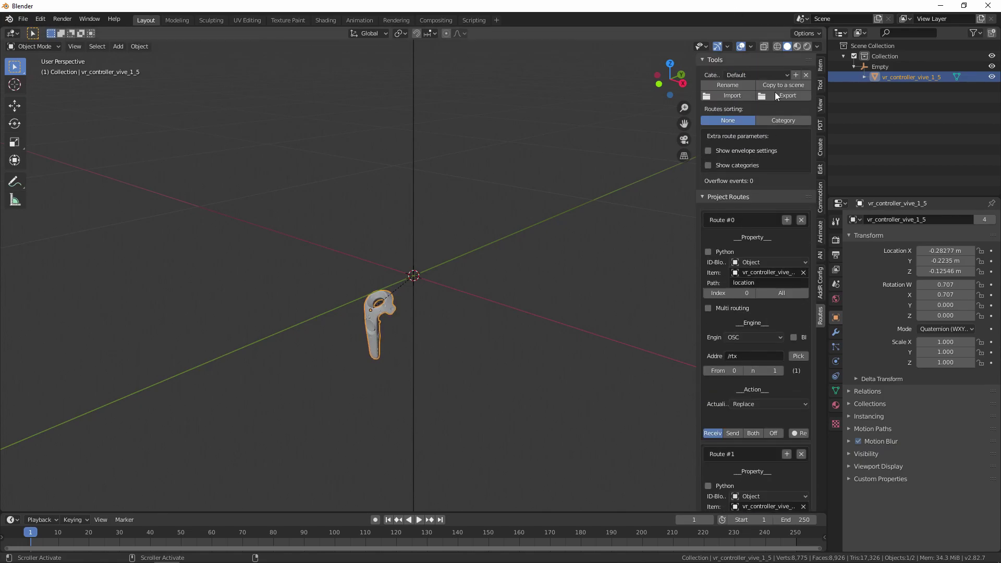
Create a route category named location, sort routes by Category and show categories
left_click(795, 75)
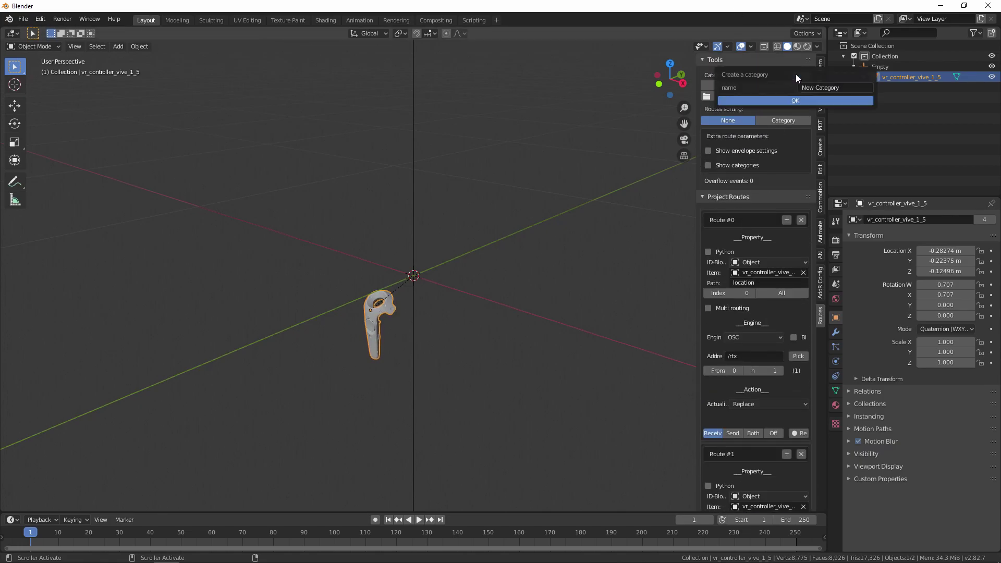
left_click(848, 88)
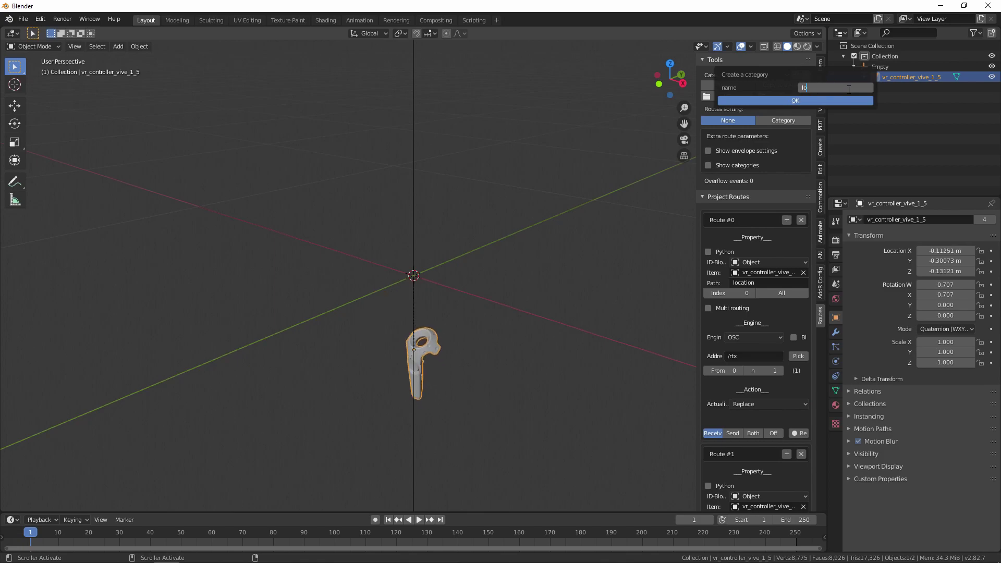
type("location")
key("Return")
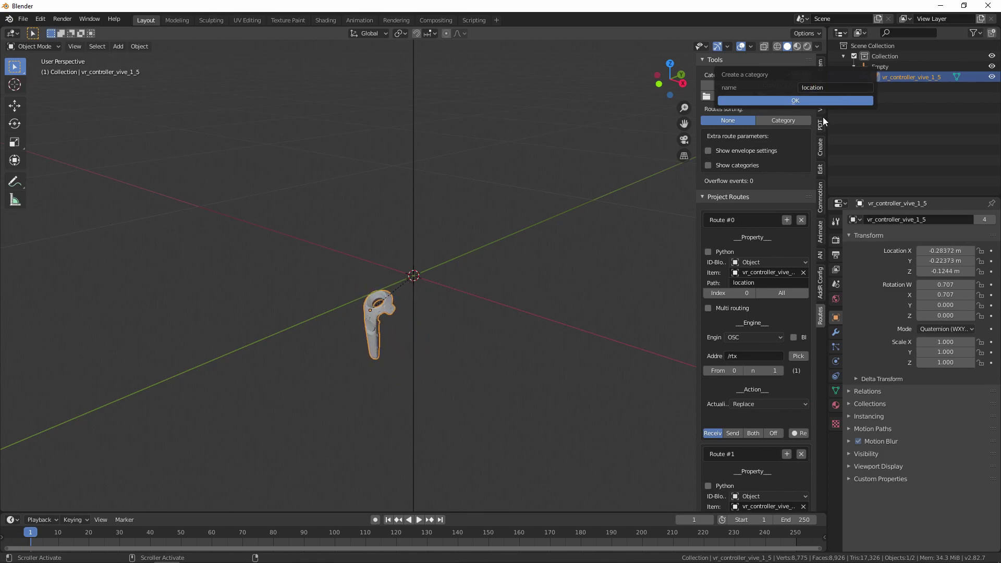
left_click(816, 99)
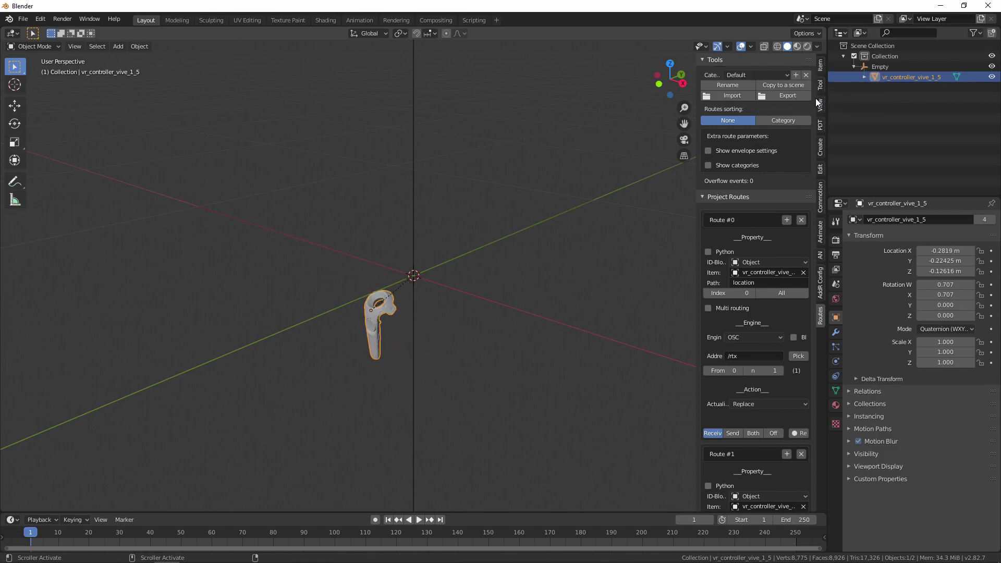
left_click(789, 118)
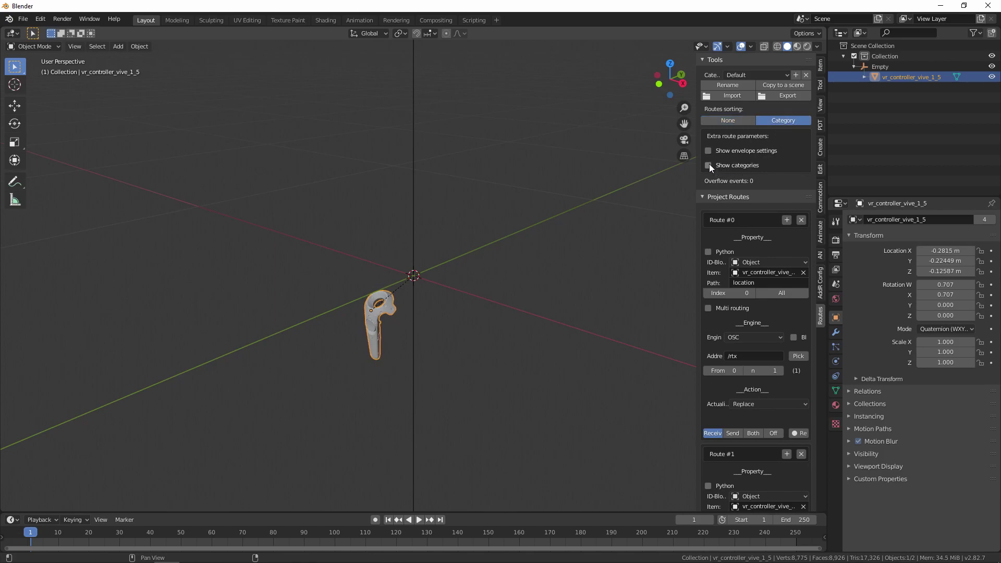
left_click(709, 166)
Set Route #0 and Route #2 to the location category
left_click(773, 236)
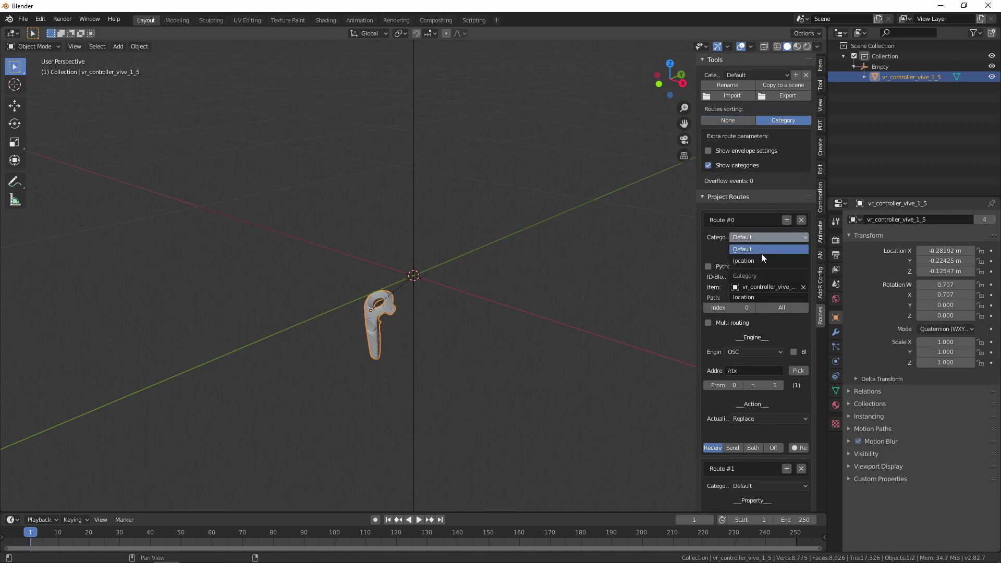
left_click(760, 261)
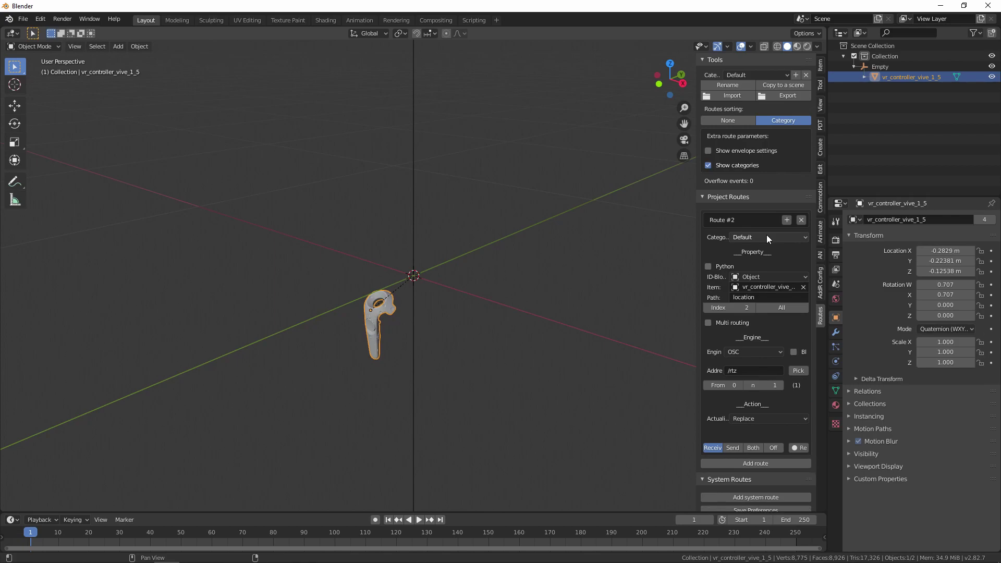
left_click(766, 237)
left_click(762, 258)
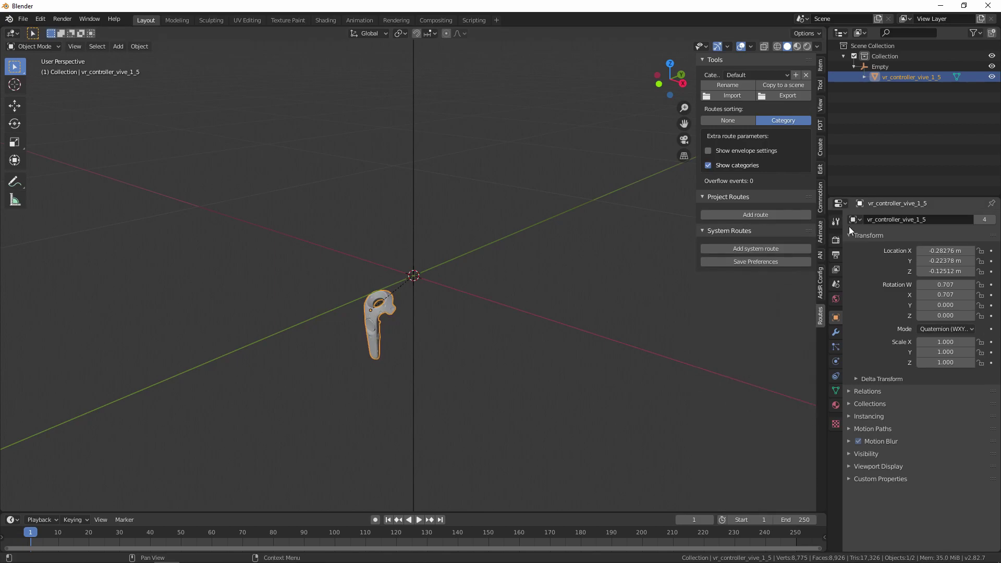
Start another route category, confirm its name field, and dismiss the popup
left_click(795, 76)
left_click(826, 88)
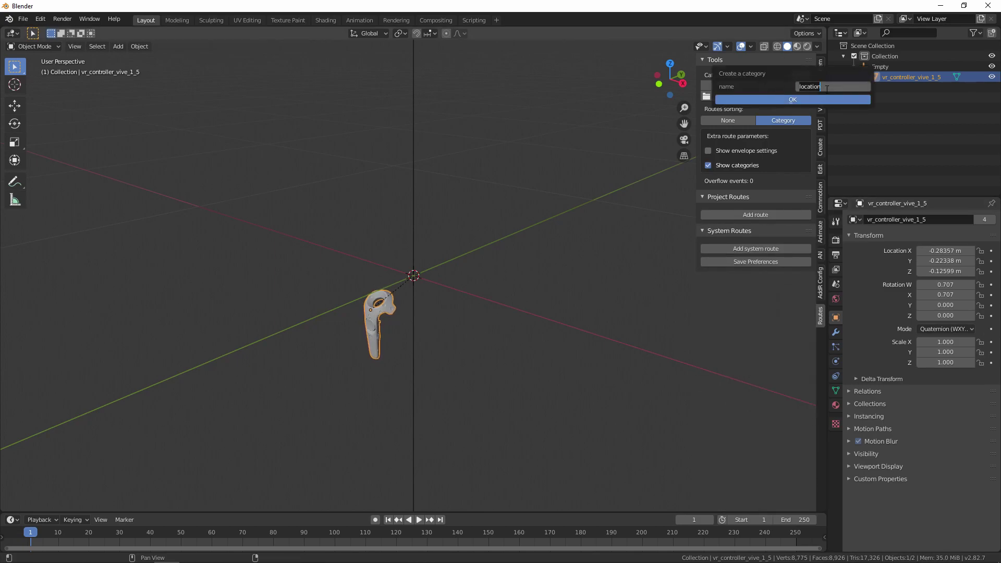
key("Return")
left_click(807, 99)
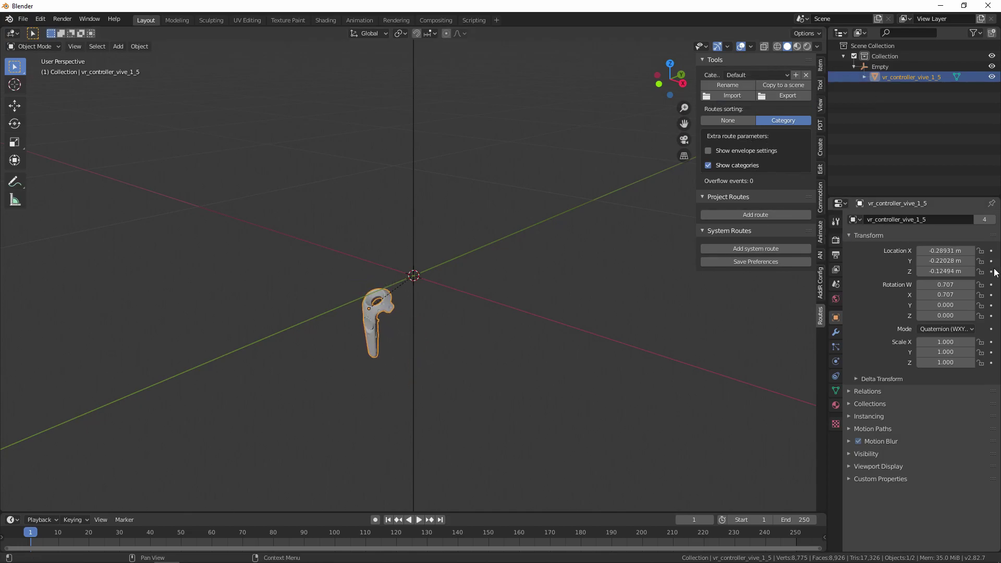
Create a receiving OSC realtime route for the controller's quaternion Rotation W at address /rqw
right_click(939, 286)
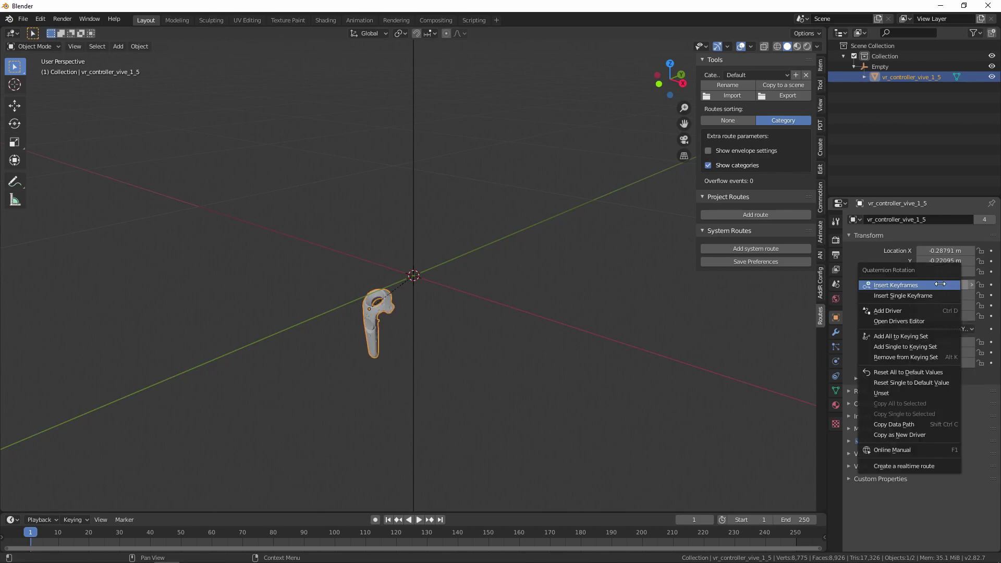
left_click(910, 466)
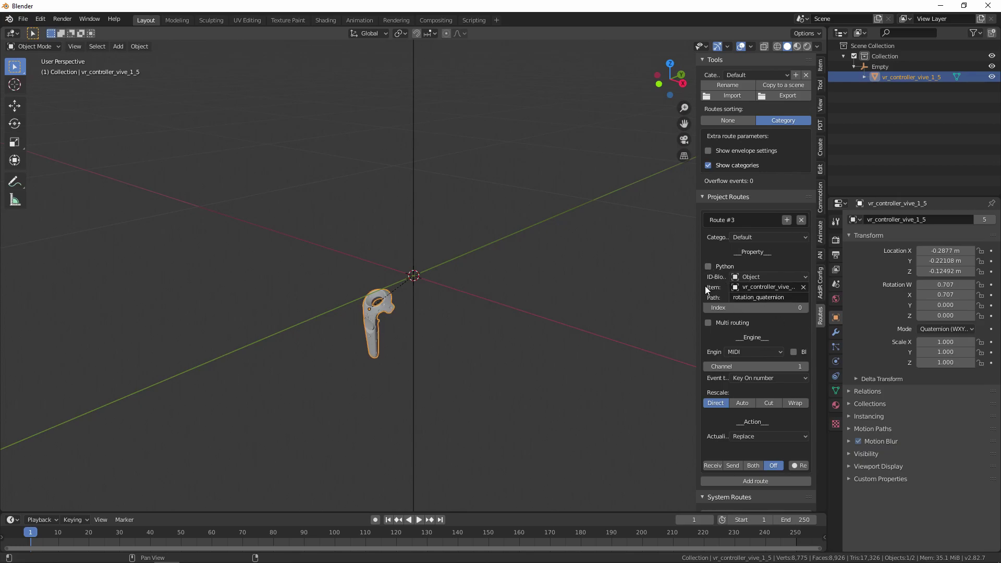
left_click(761, 351)
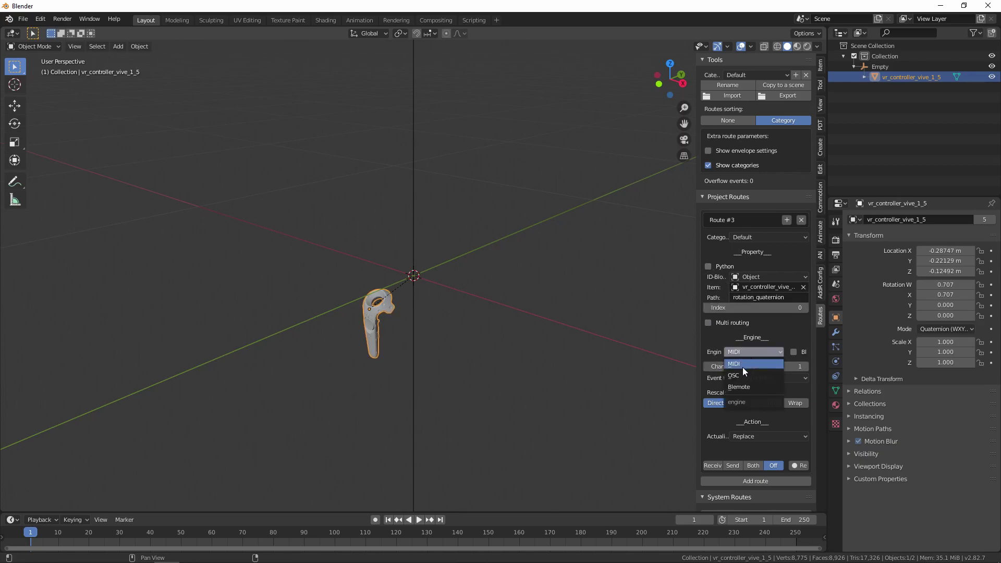
left_click(742, 375)
left_click(765, 370)
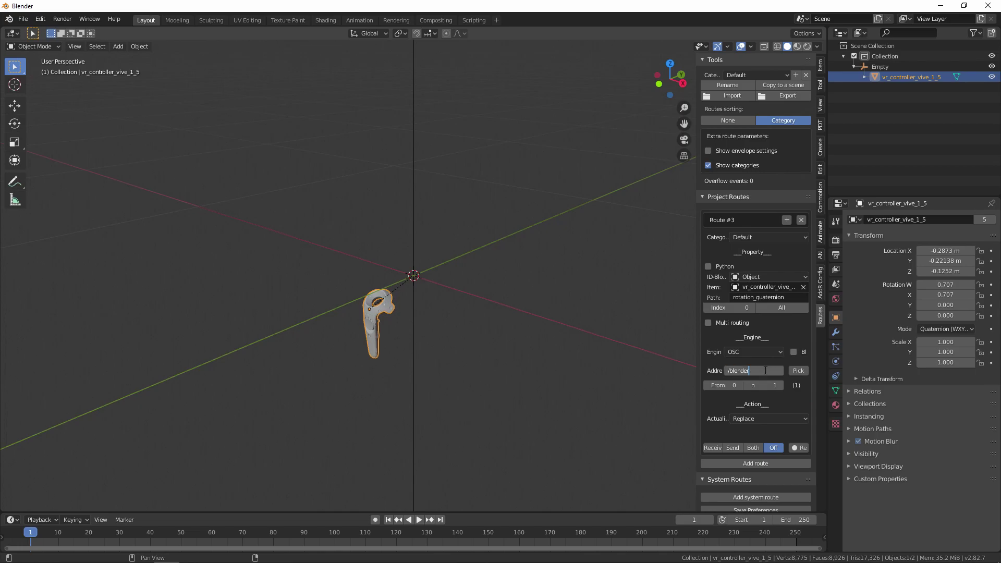
type("/ble")
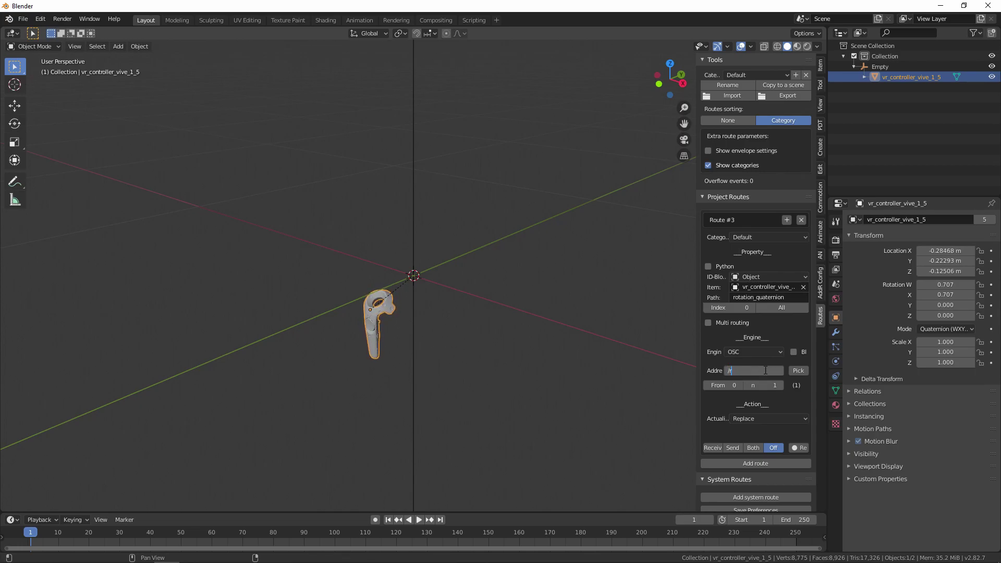
type("ro")
type("w")
key("Return")
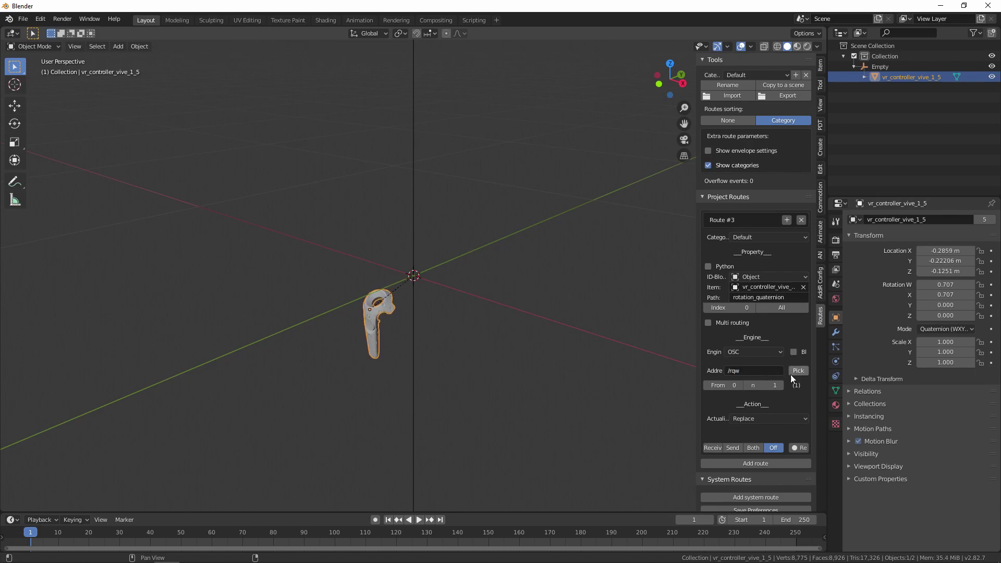
left_click(718, 447)
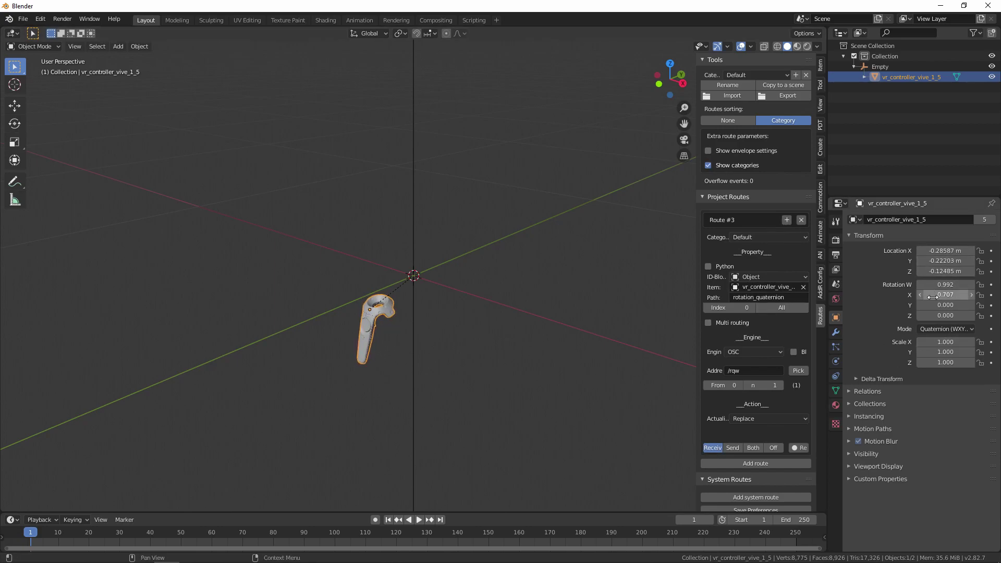
Duplicate the rotation route for the X component with address /rqx
left_click(787, 220)
scroll(756, 261, "down", 10)
left_click(756, 362)
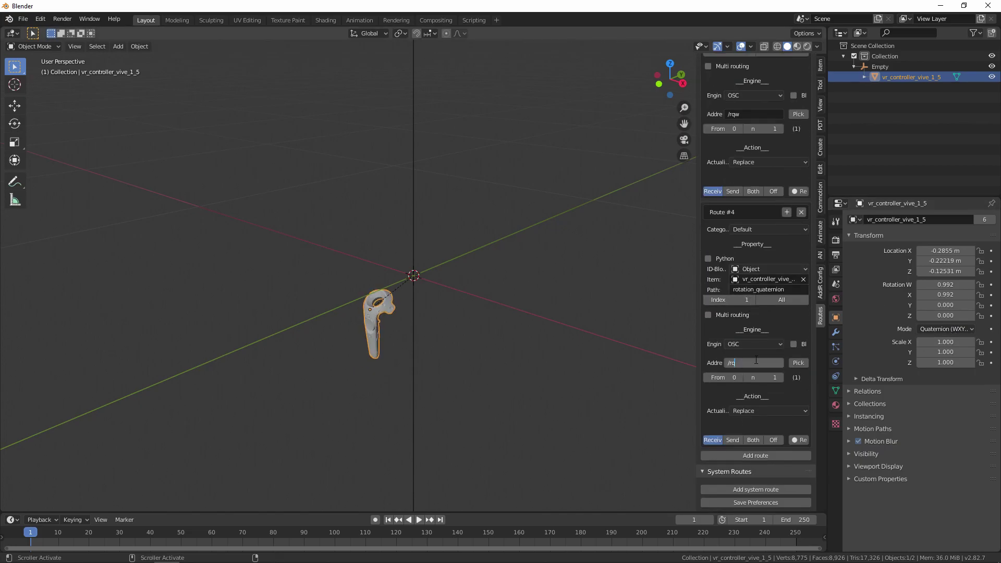
type("x")
key("Return")
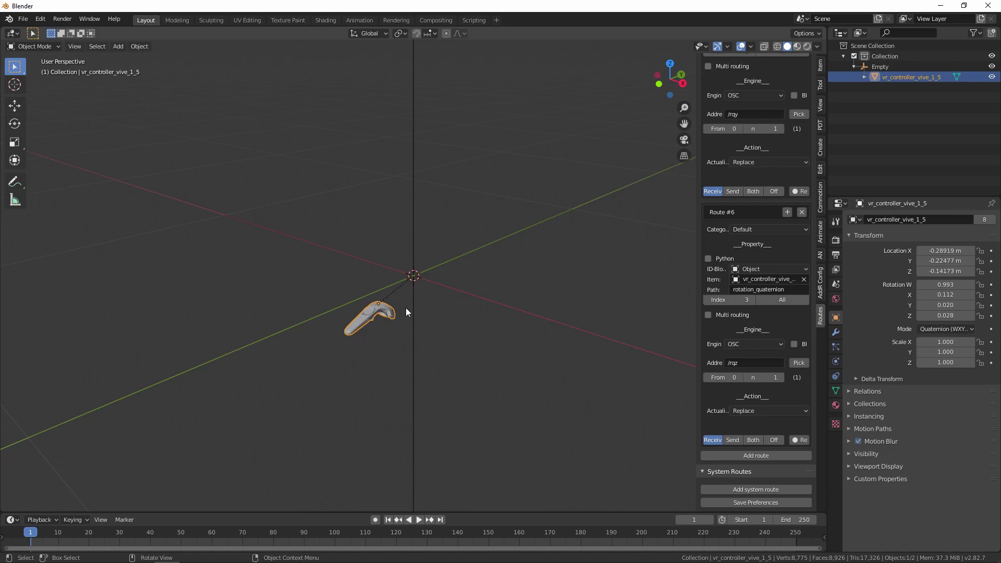
Stop OSC listening, then reset the controller's location to the origin and clear its rotation
left_click(821, 288)
left_click(807, 87)
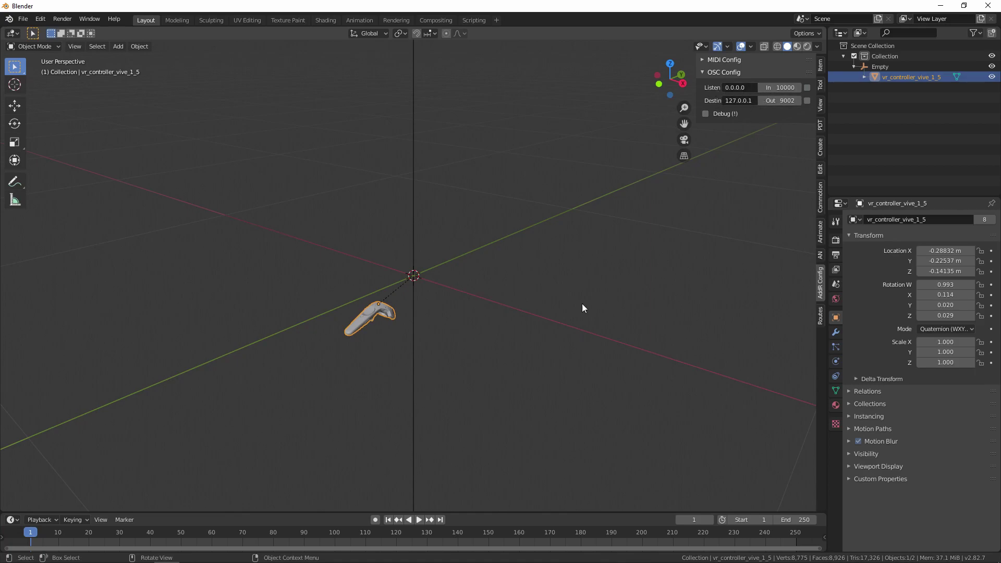
key("KP_3")
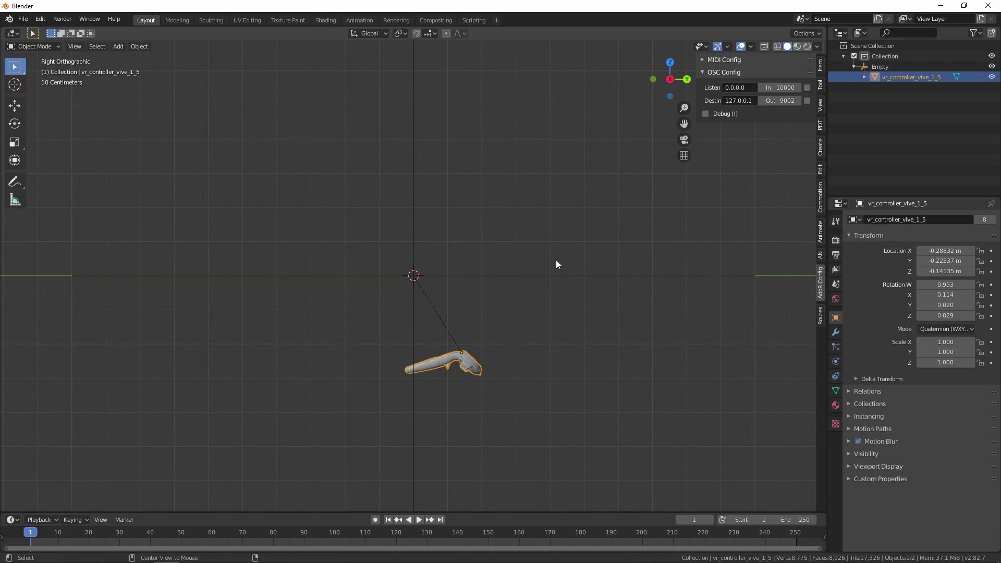
key("alt+g")
key("alt+r")
Add a Basis and a new shape key in Object Data, renaming the new key 'Trigger'
scroll(412, 286, "up", 10)
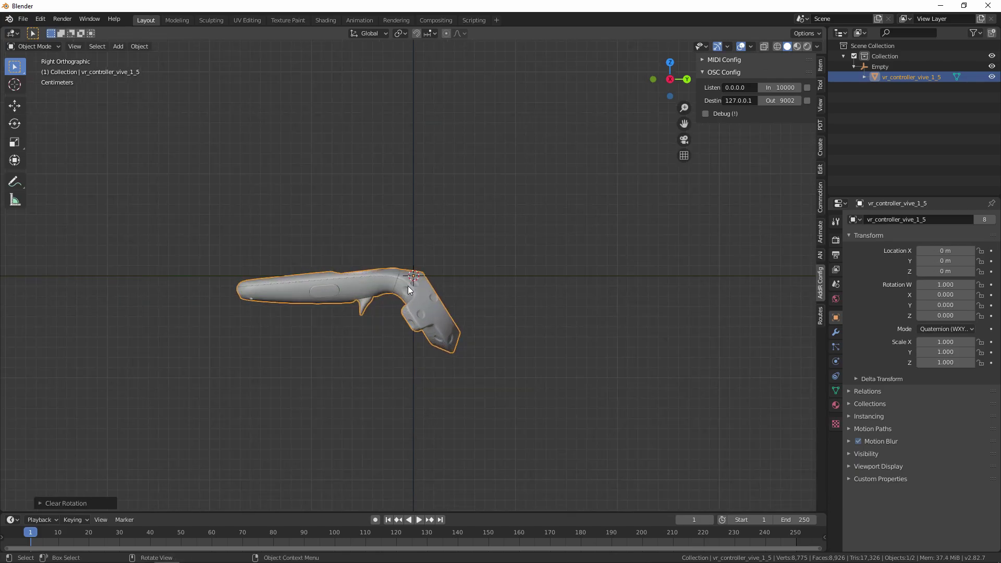
scroll(507, 323, "up", 6)
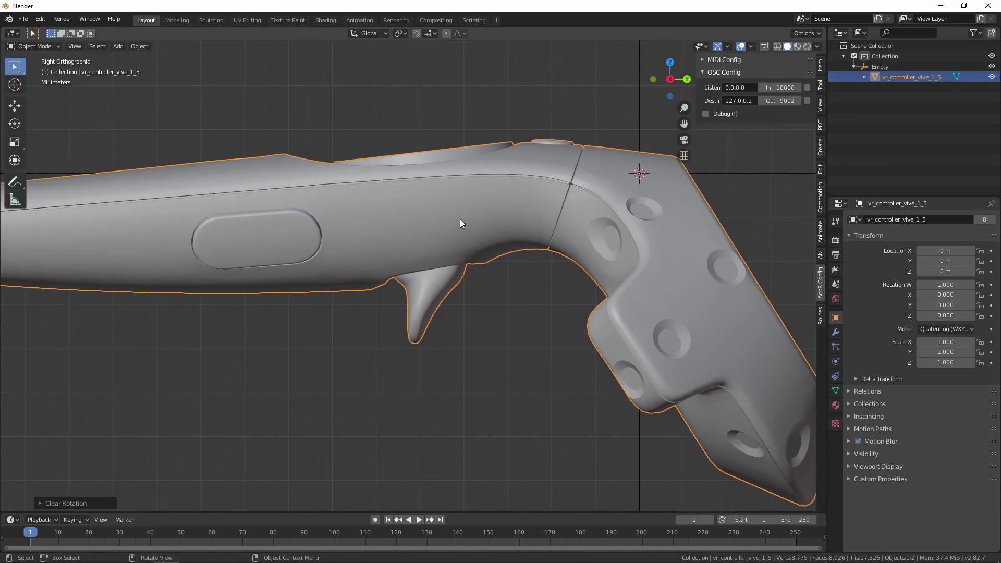
left_click(836, 391)
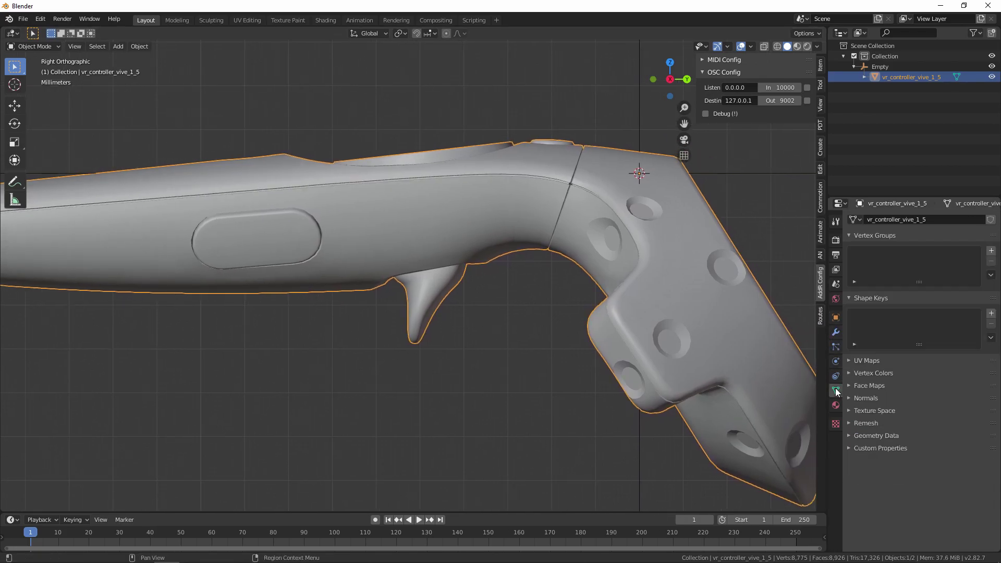
left_click(991, 313)
left_click(991, 314)
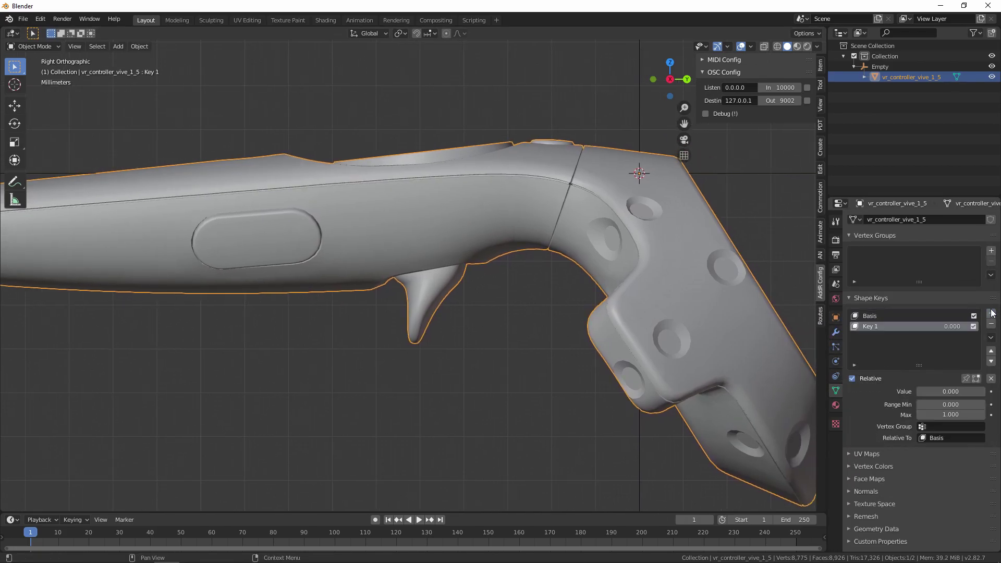
double_click(876, 326)
type("Trigger")
key("Return")
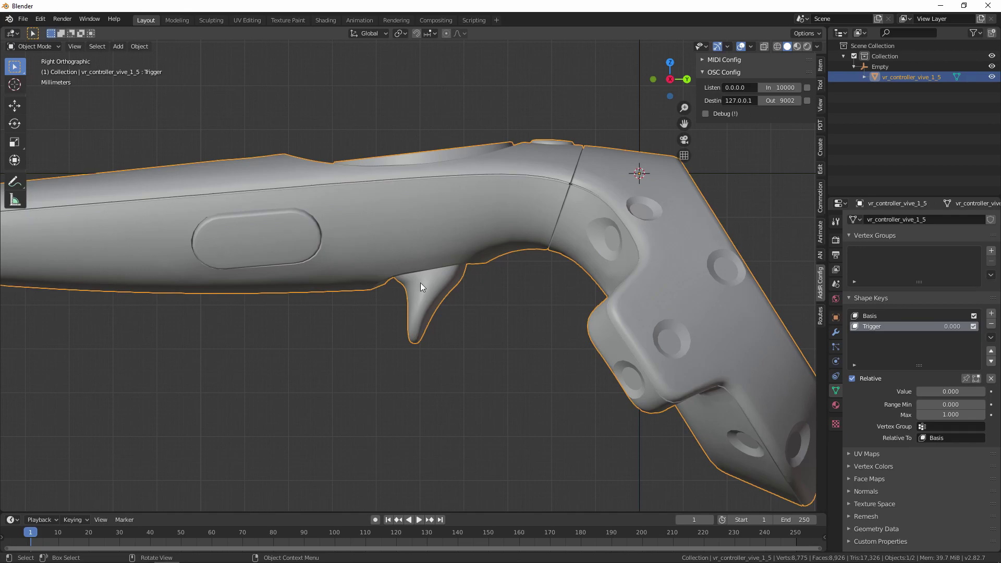
In Edit Mode, select only the linked trigger piece of the controller mesh
key("Tab")
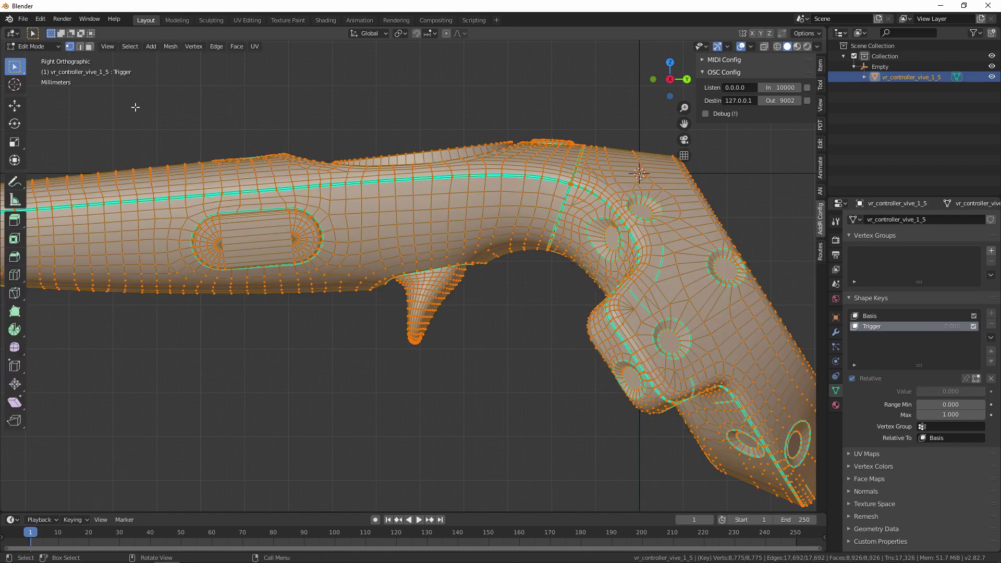
scroll(442, 260, "up", 5)
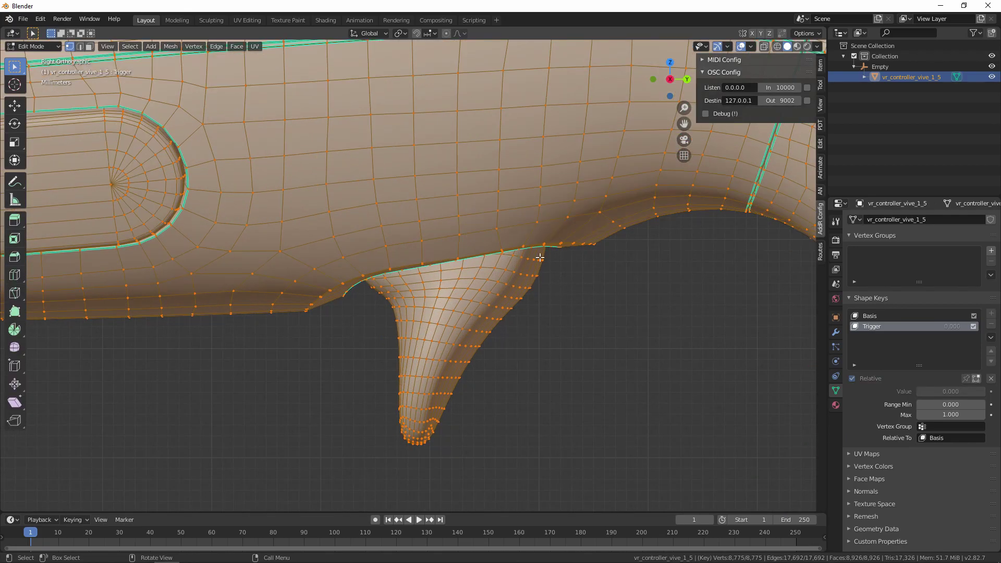
middle_click_drag(539, 257, 474, 259, "shift")
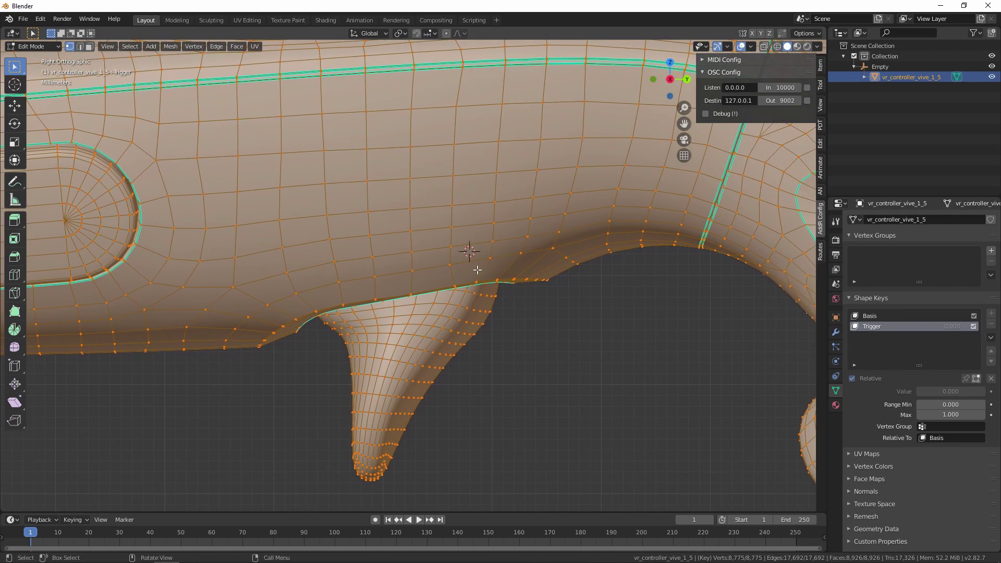
left_click(418, 334)
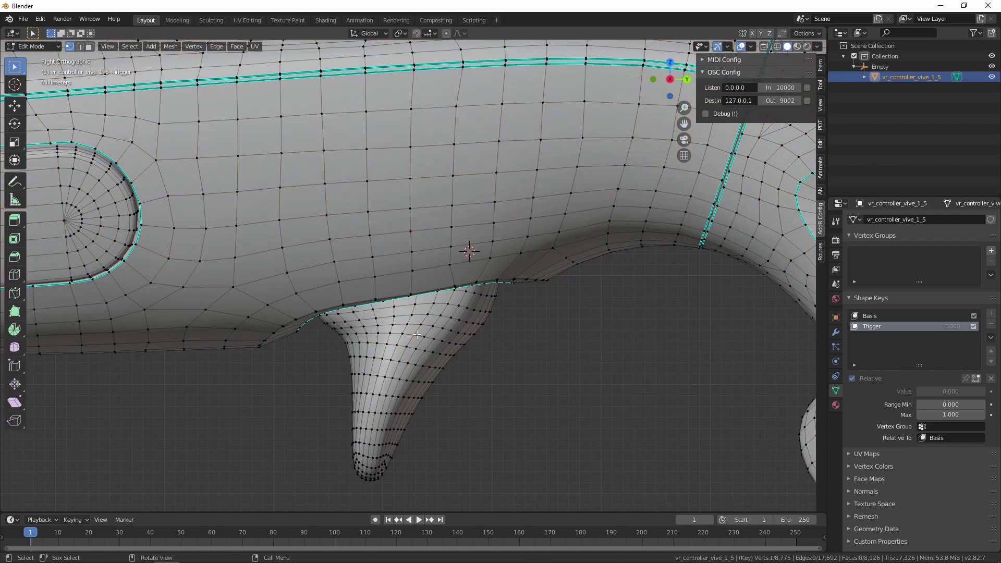
key("ctrl+l")
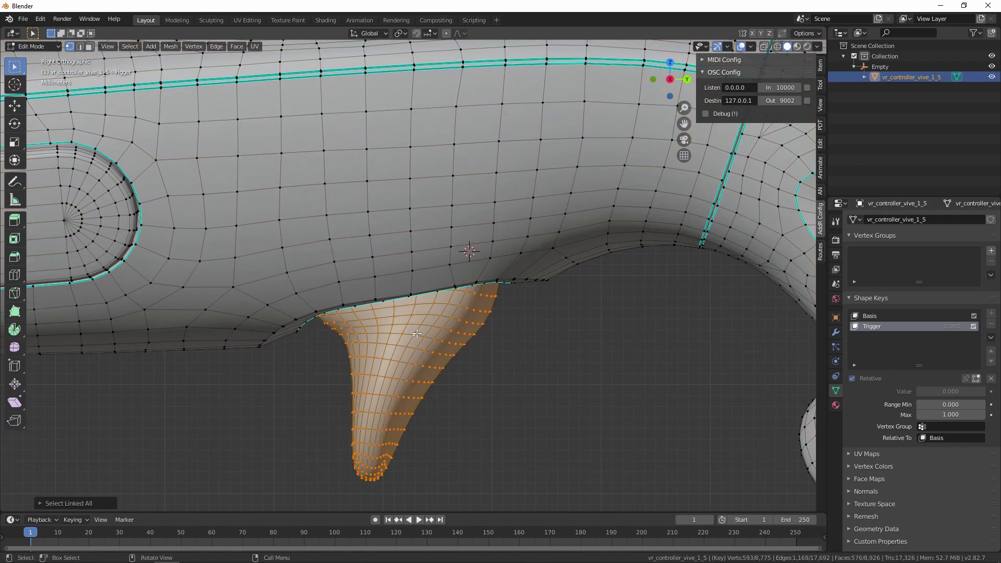
key("r")
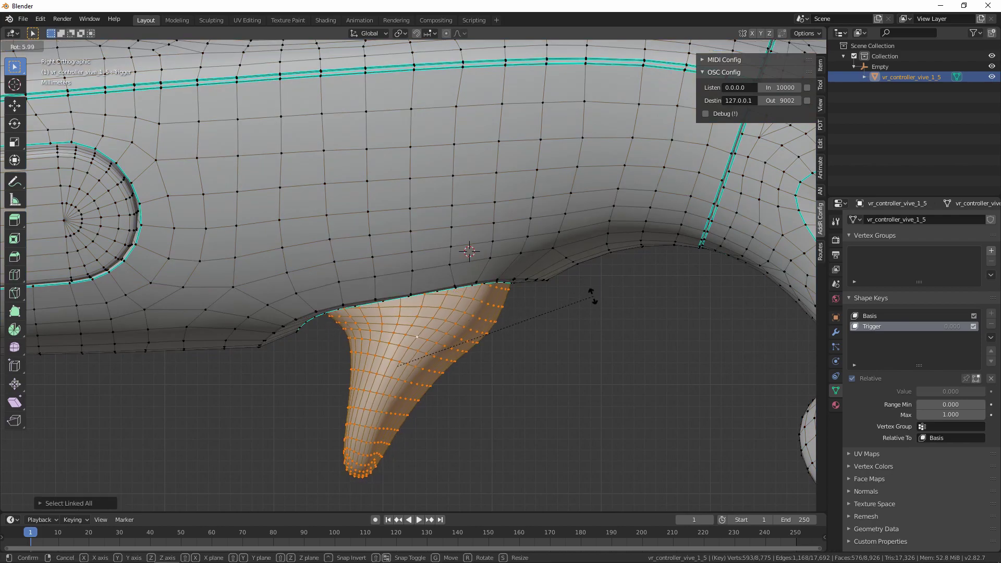
key("Escape")
Rotate the trigger about the 3D cursor into its pressed position, then restore median pivot and Object Mode
left_click(401, 37)
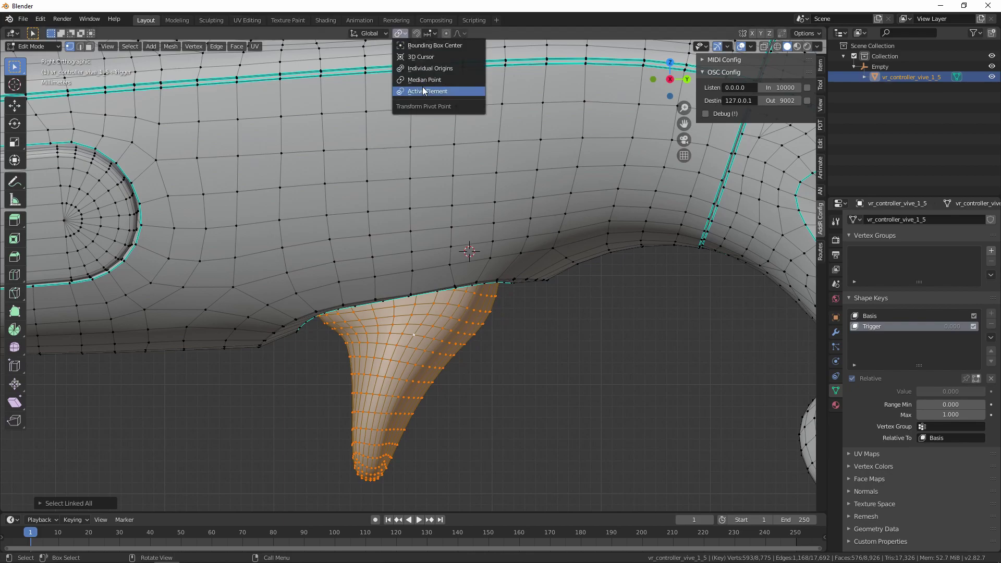
left_click(439, 57)
key("r")
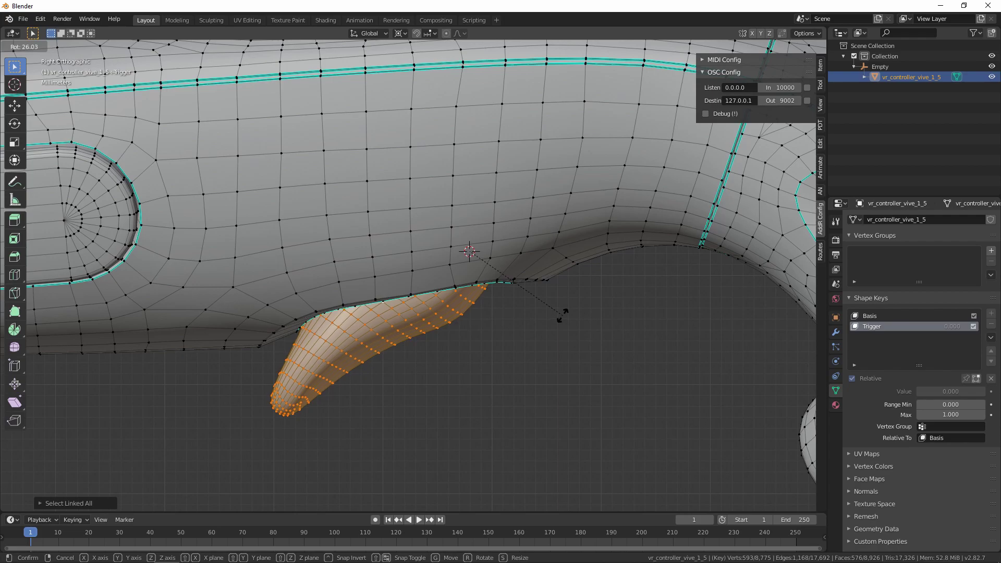
left_click(563, 314)
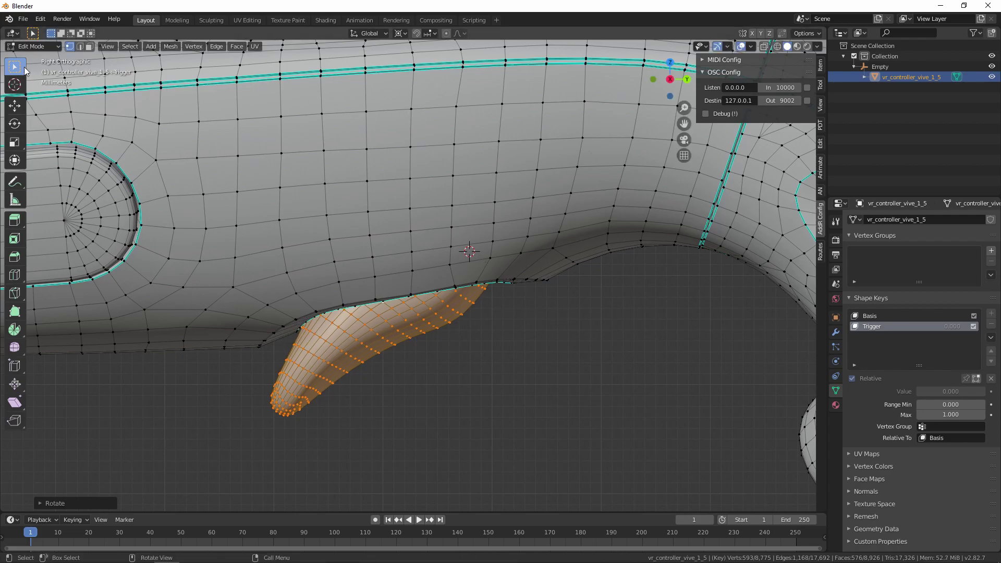
left_click(398, 37)
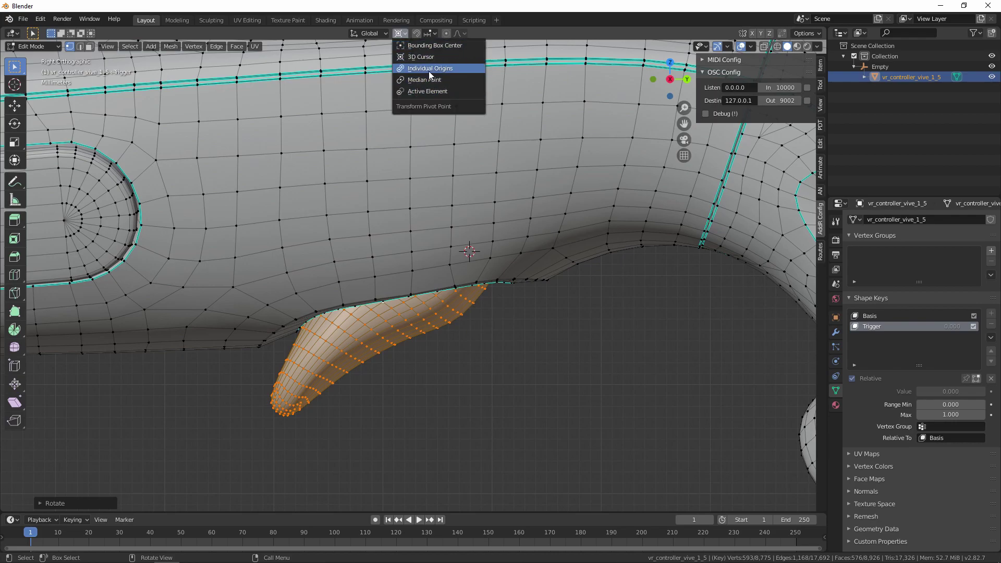
left_click(441, 81)
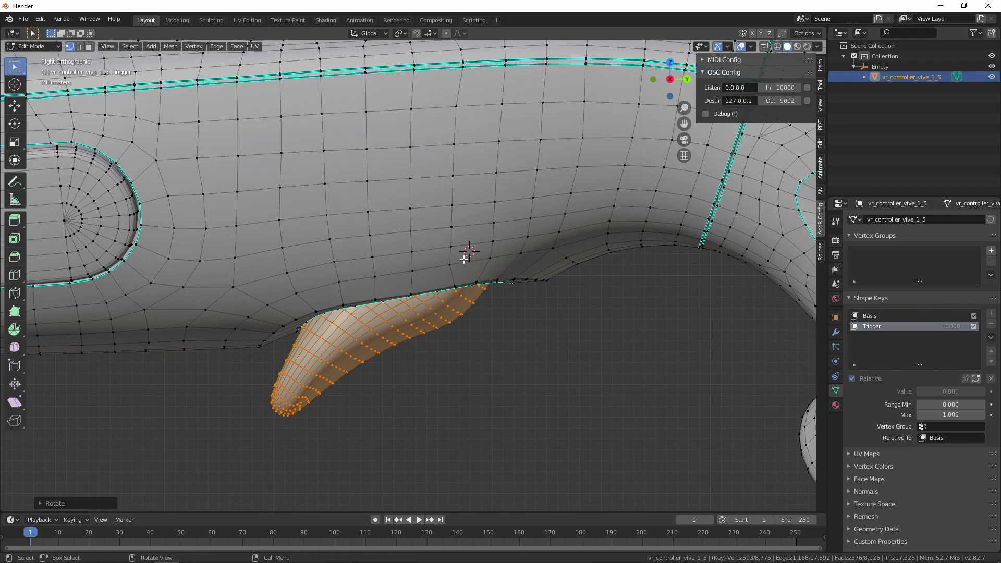
key("Tab")
scroll(476, 393, "down", 10)
middle_click_drag(490, 385, 470, 348)
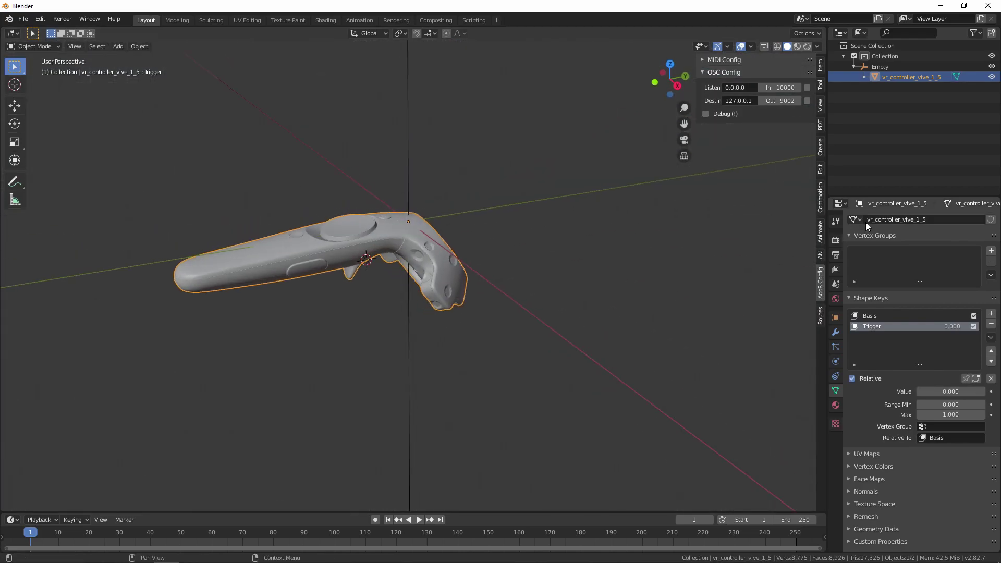
Enable Listen in the OSC config to receive incoming OSC messages
left_click(808, 87)
scroll(545, 326, "down", 6)
middle_click_drag(576, 364, 485, 343)
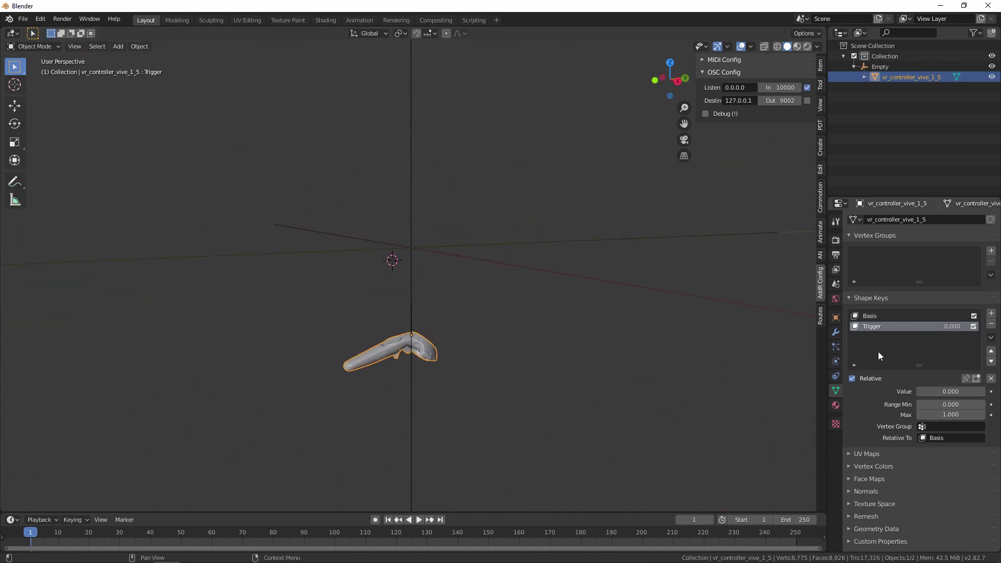
Create realtime Route #7 for the Trigger shape-key value, using OSC engine and address /rsqueeze
right_click(949, 391)
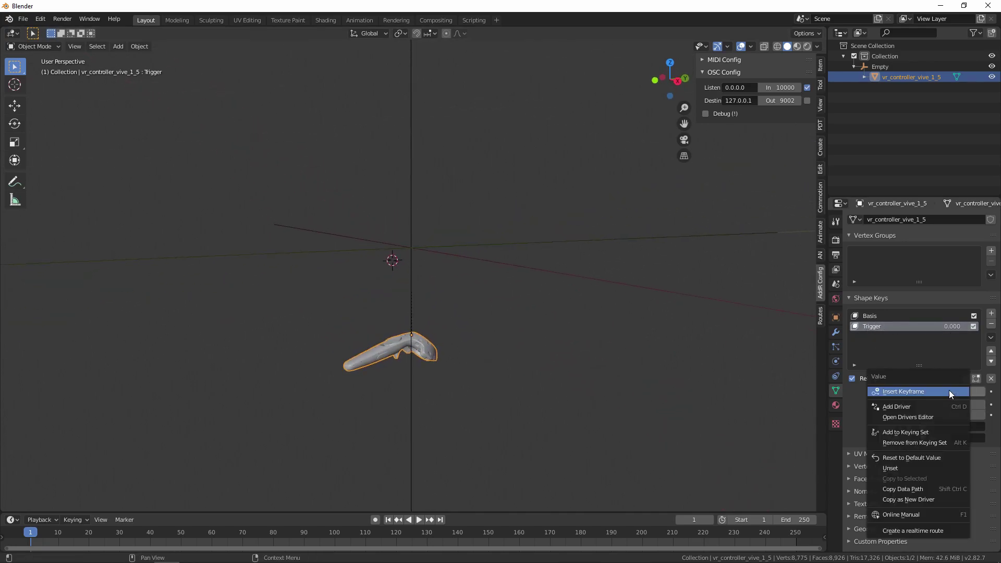
left_click(930, 530)
left_click(822, 317)
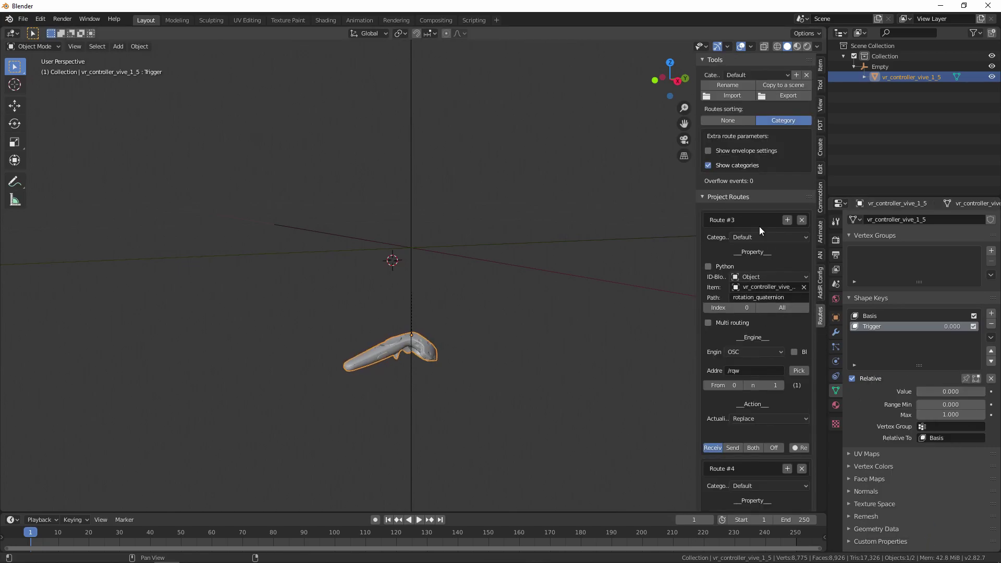
scroll(781, 233, "down", 20)
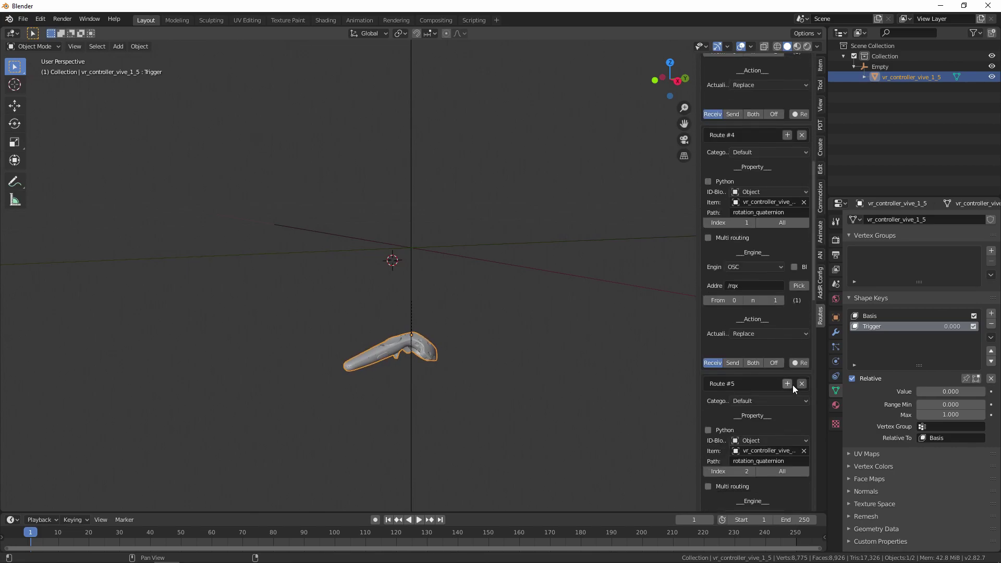
scroll(794, 408, "down", 15)
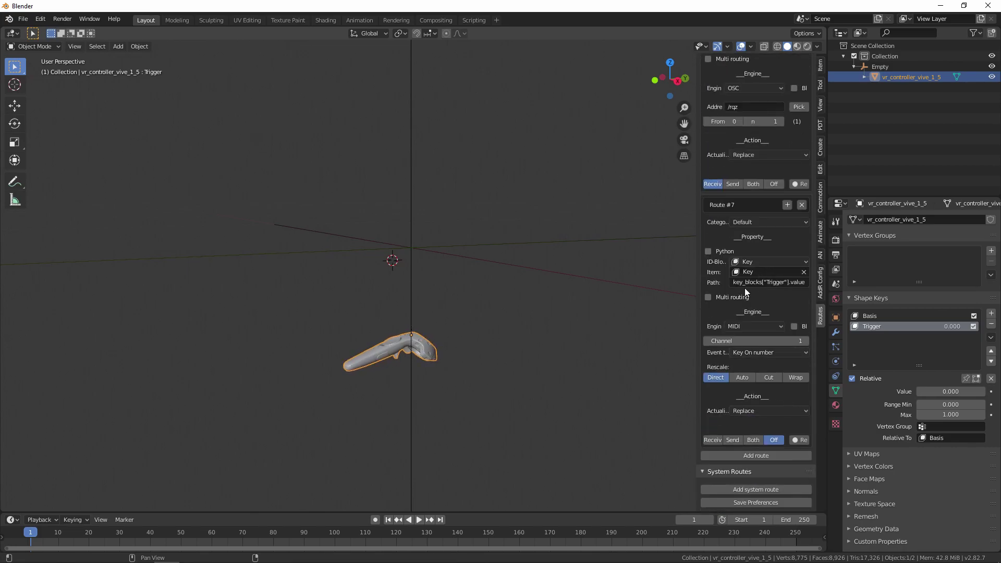
left_click(753, 326)
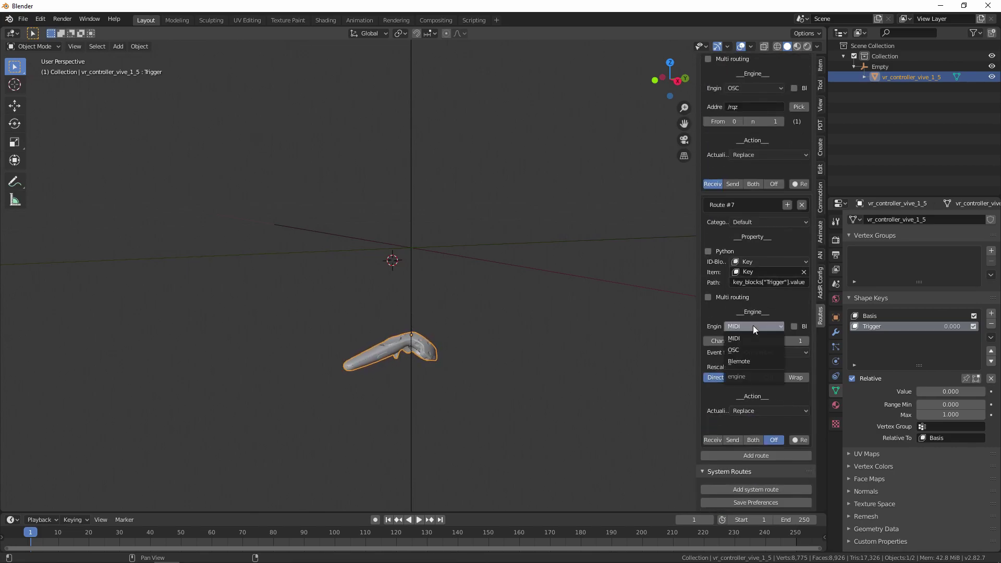
left_click(747, 352)
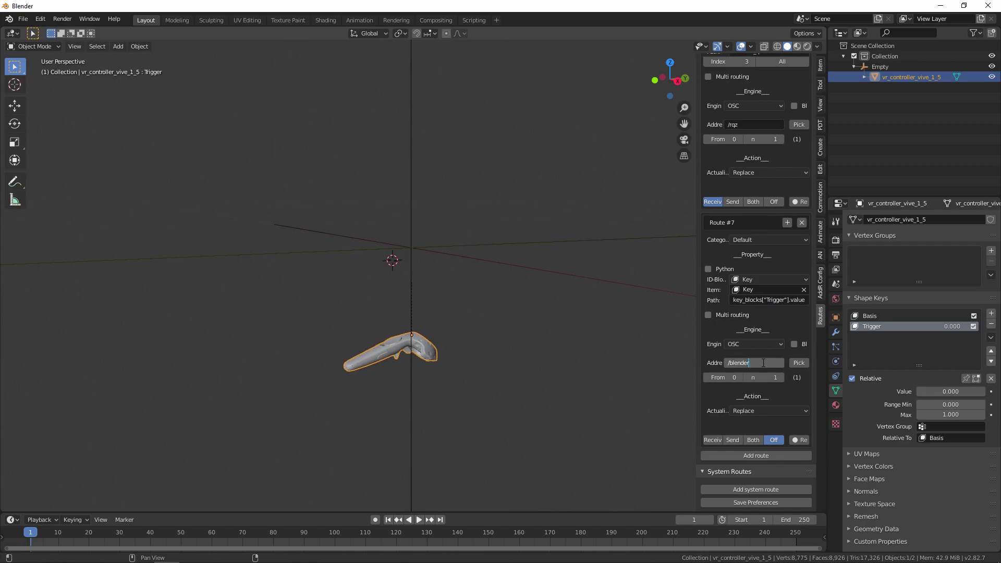
type("/rsqueeze")
Enable Receive on Route #7 and orbit to watch the controller track live
left_click(711, 439)
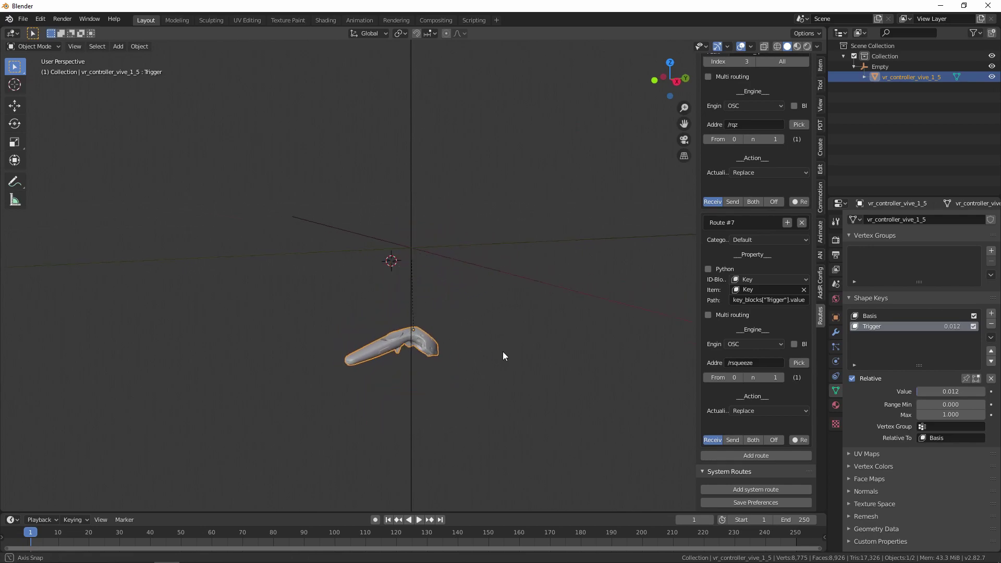
middle_click_drag(503, 351, 454, 390)
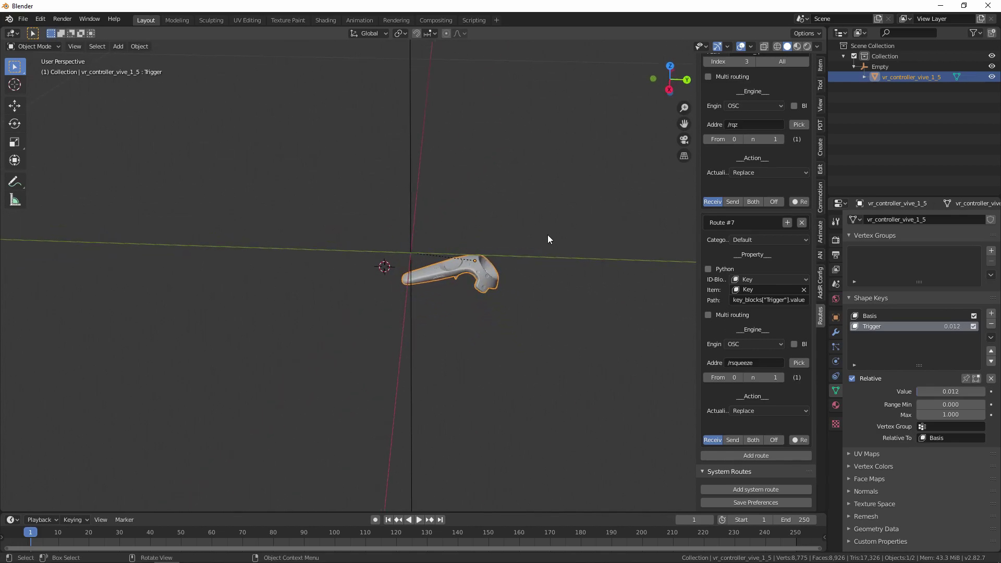
middle_click_drag(547, 239, 460, 339)
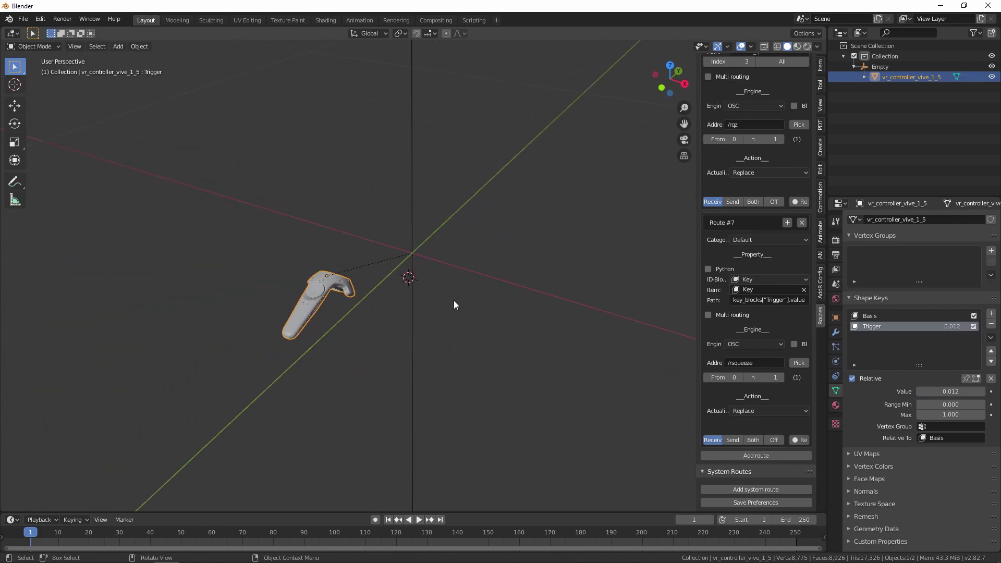